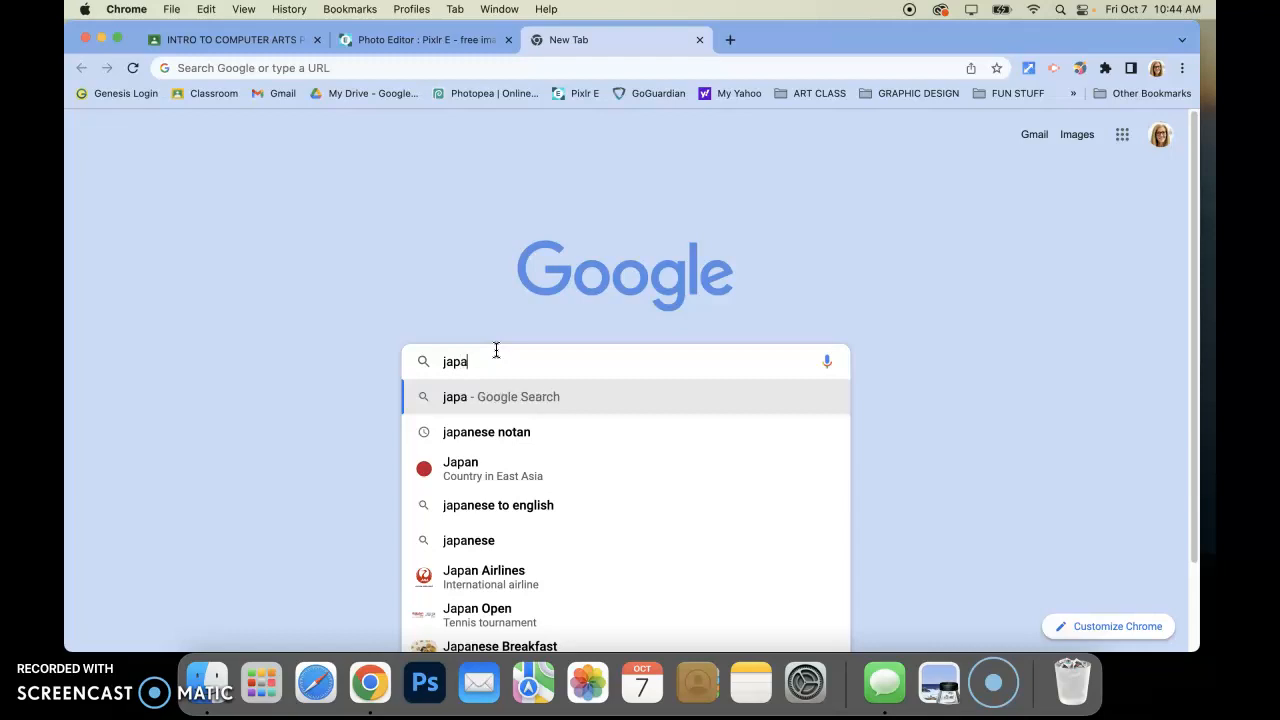
- Search Google for "japanese notan" and show the image results
type("otan")
key("Return")
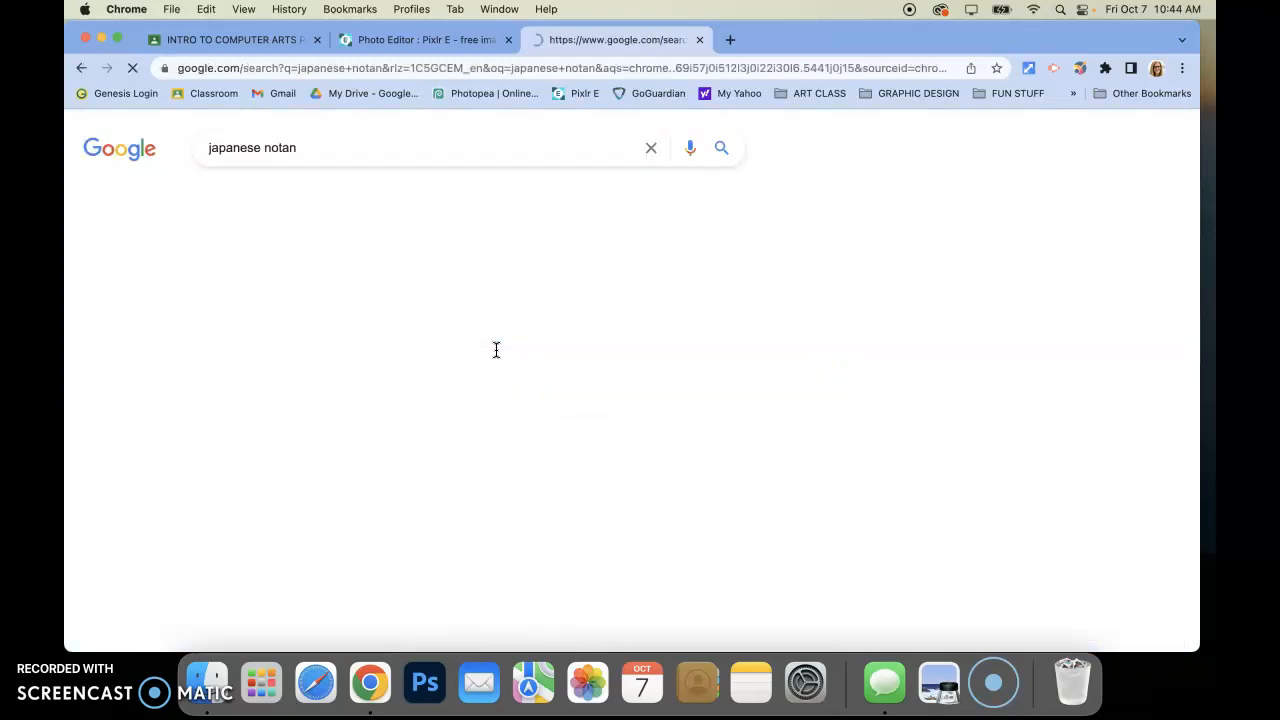
left_click(275, 198)
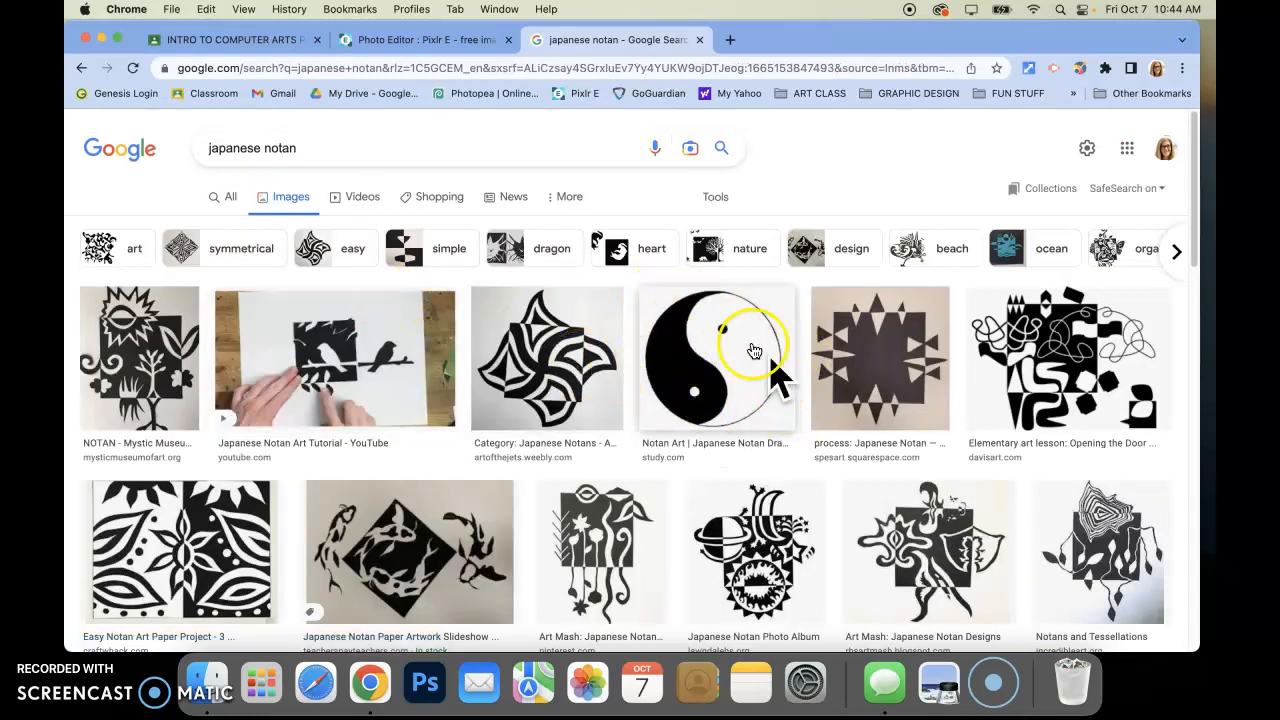
- Browse the notan image results and preview the gear notan and the orange symmetrical Notan Art design
scroll(763, 487, "down", 1)
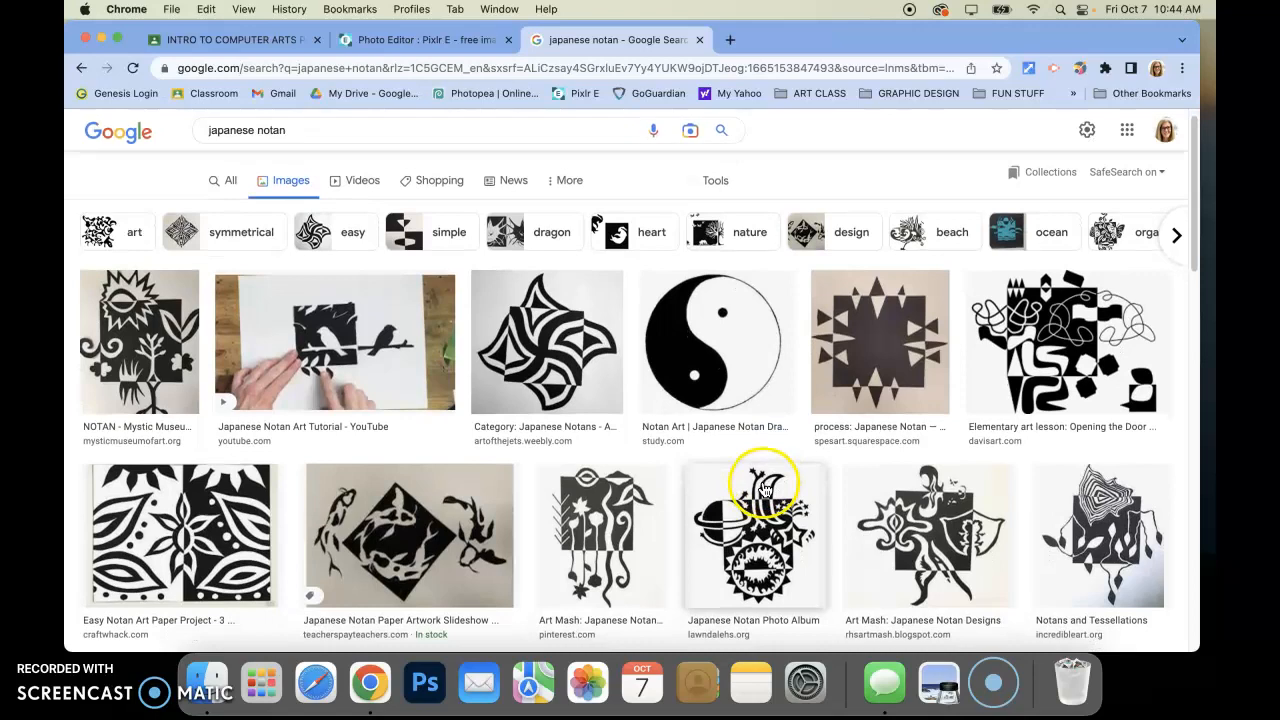
scroll(763, 487, "down", 5)
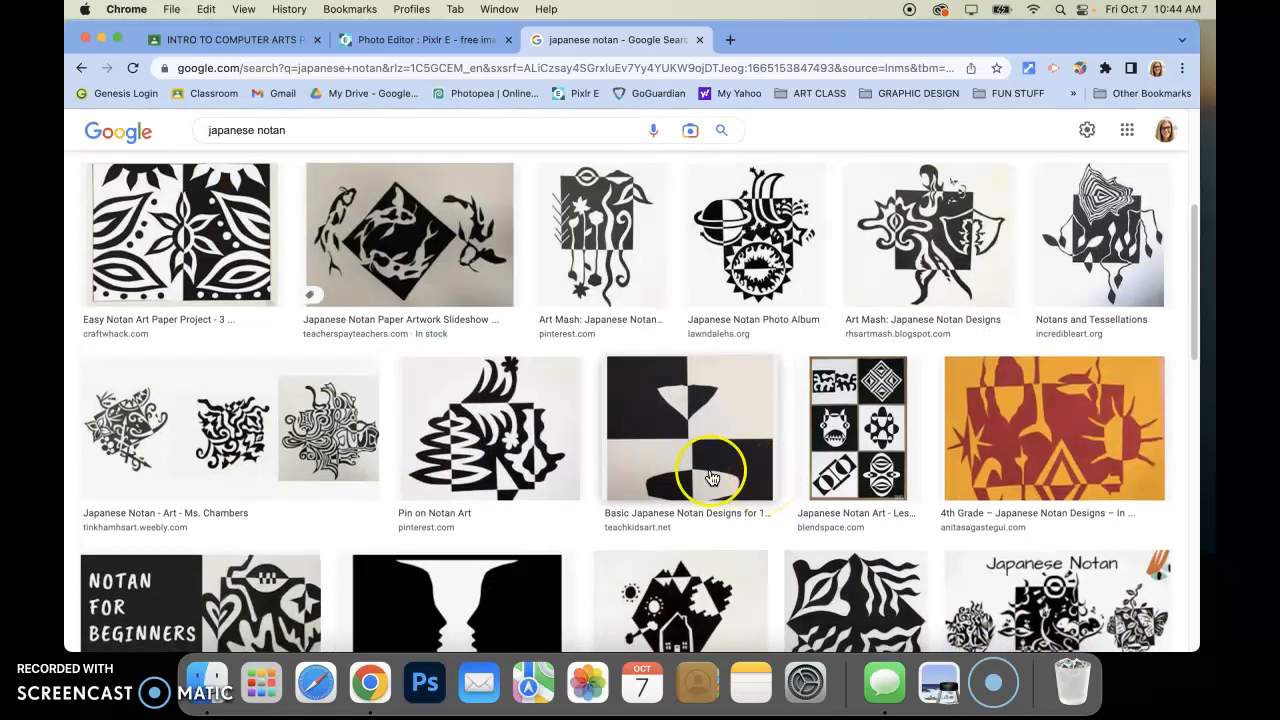
scroll(843, 420, "down", 2)
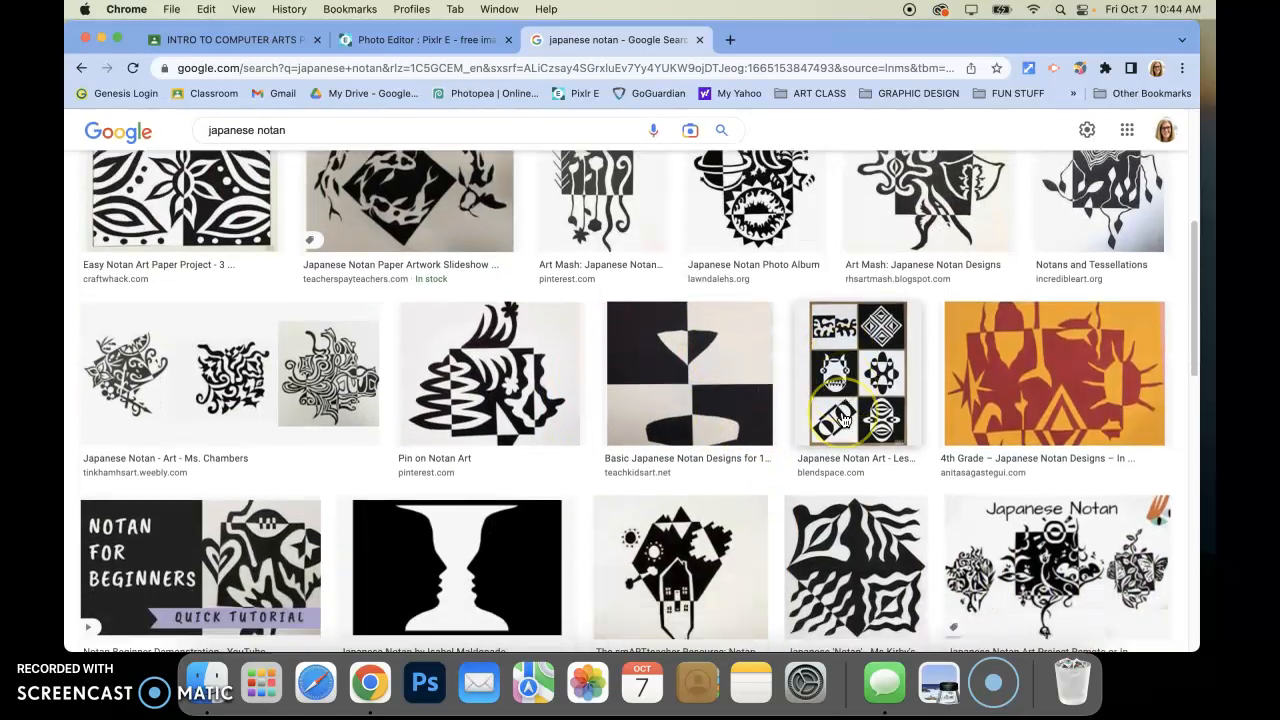
scroll(843, 420, "down", 2)
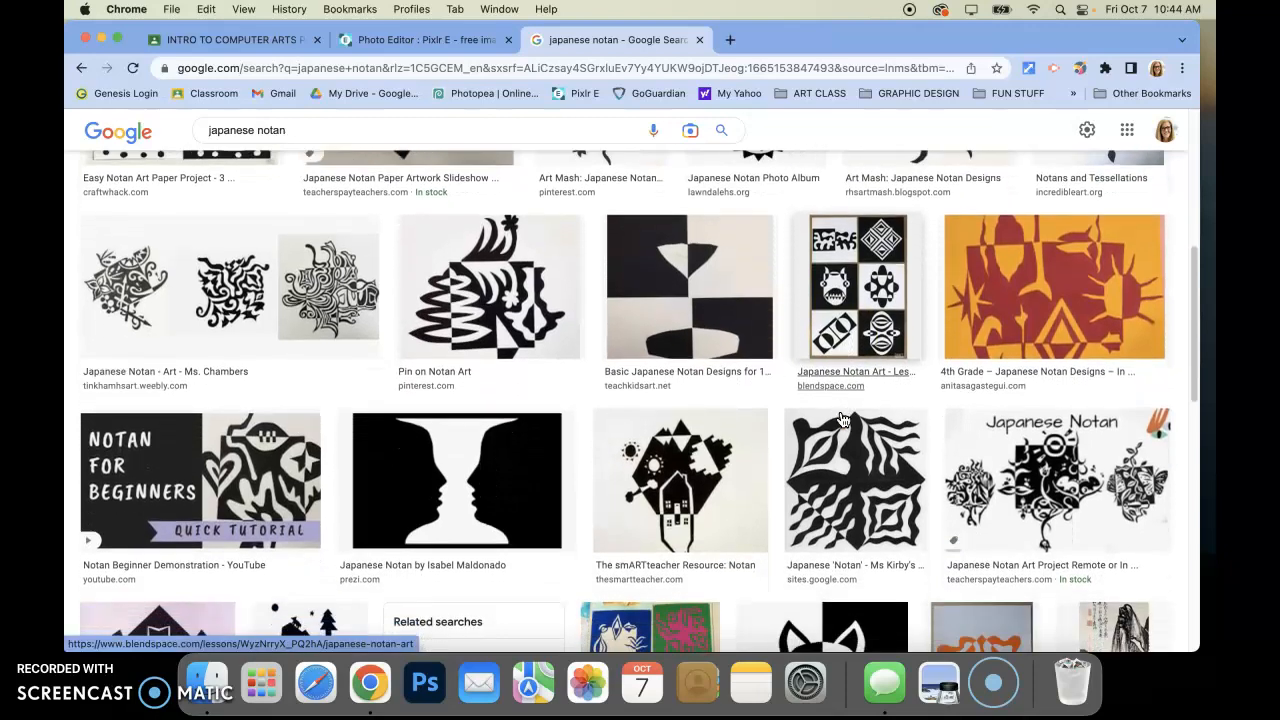
scroll(843, 420, "down", 4)
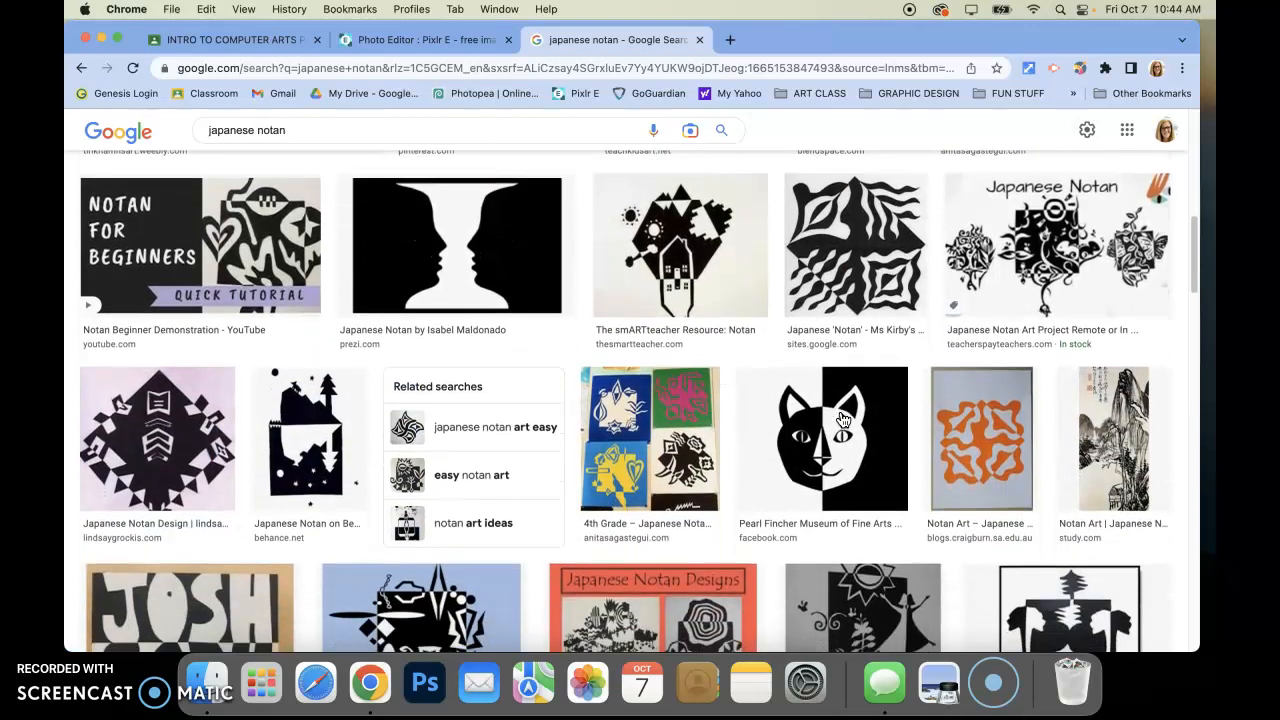
scroll(843, 420, "down", 4)
scroll(843, 420, "down", 2)
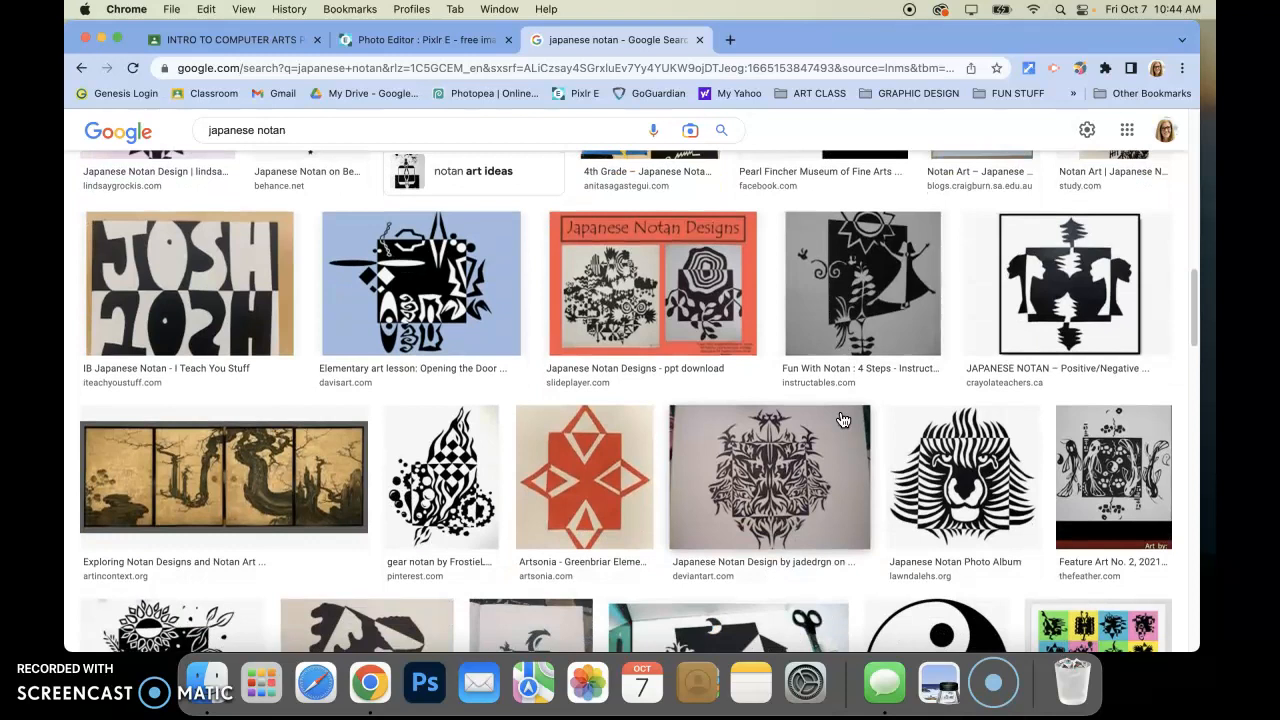
left_click(442, 470)
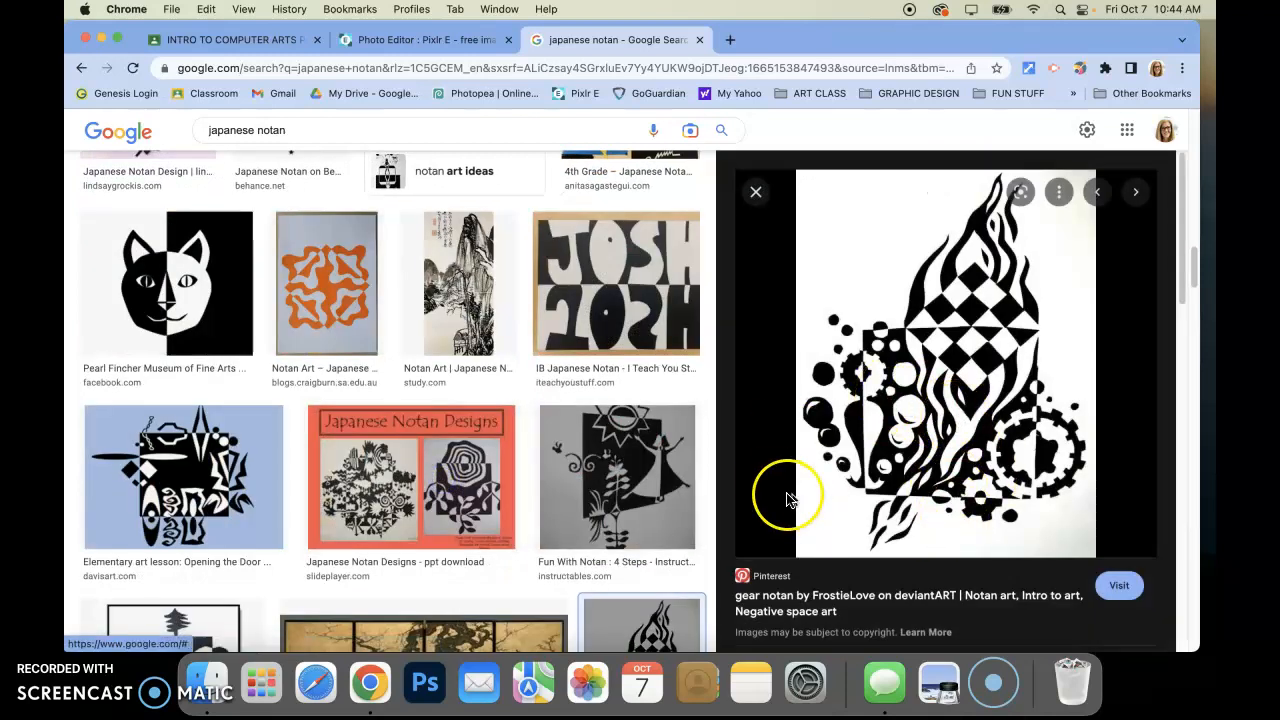
left_click(361, 332)
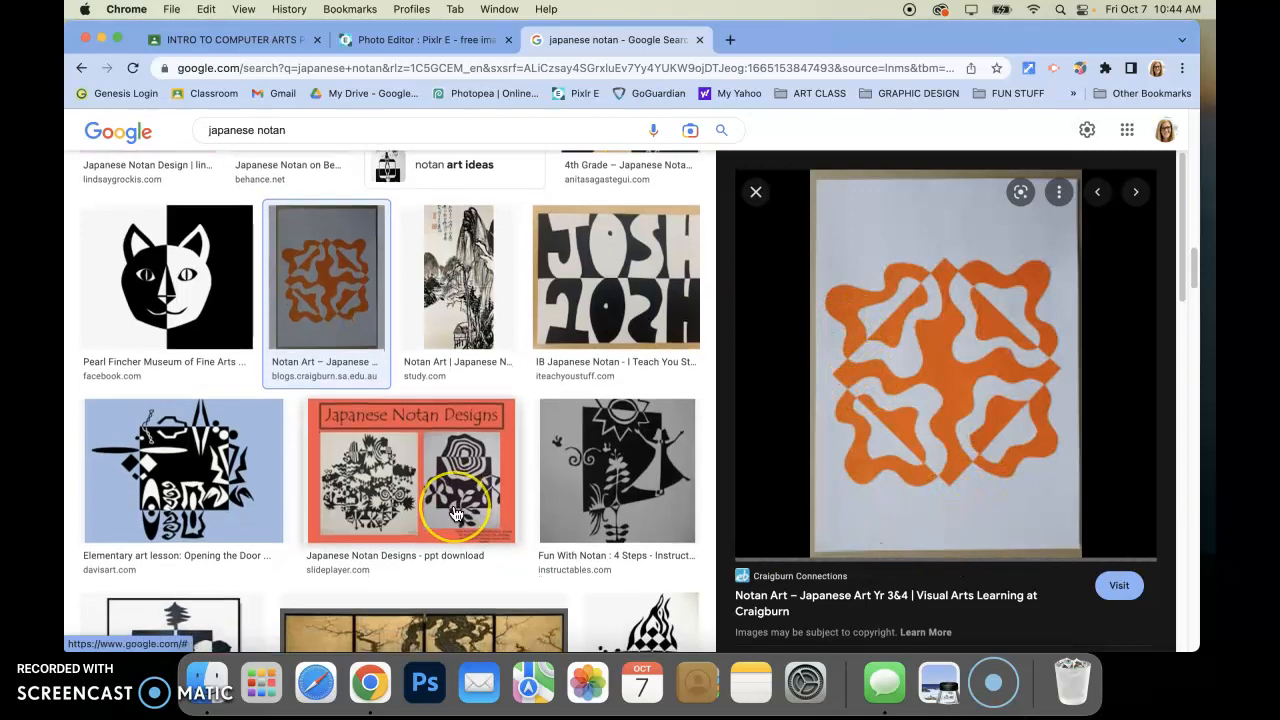
- Preview the Behance notan design with flowers and butterflies, and close the image search to return to Pixlr E
scroll(453, 513, "down", 5)
scroll(453, 513, "down", 2)
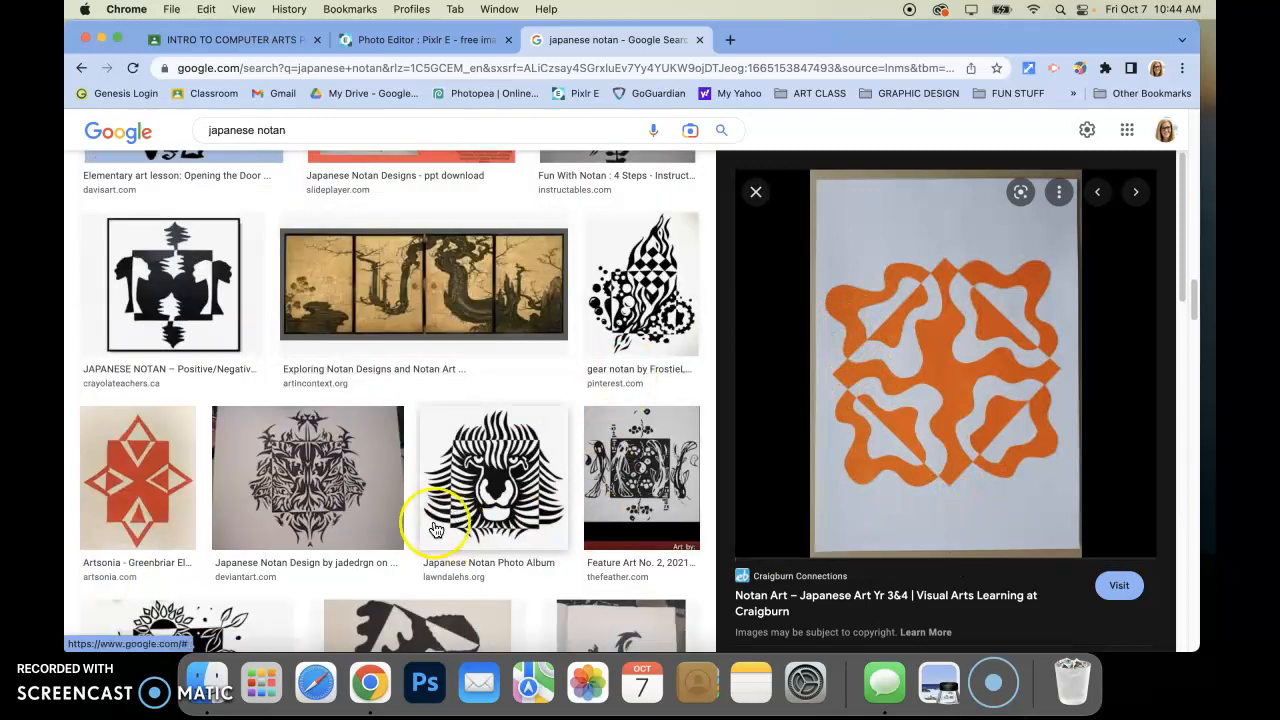
scroll(560, 525, "down", 2)
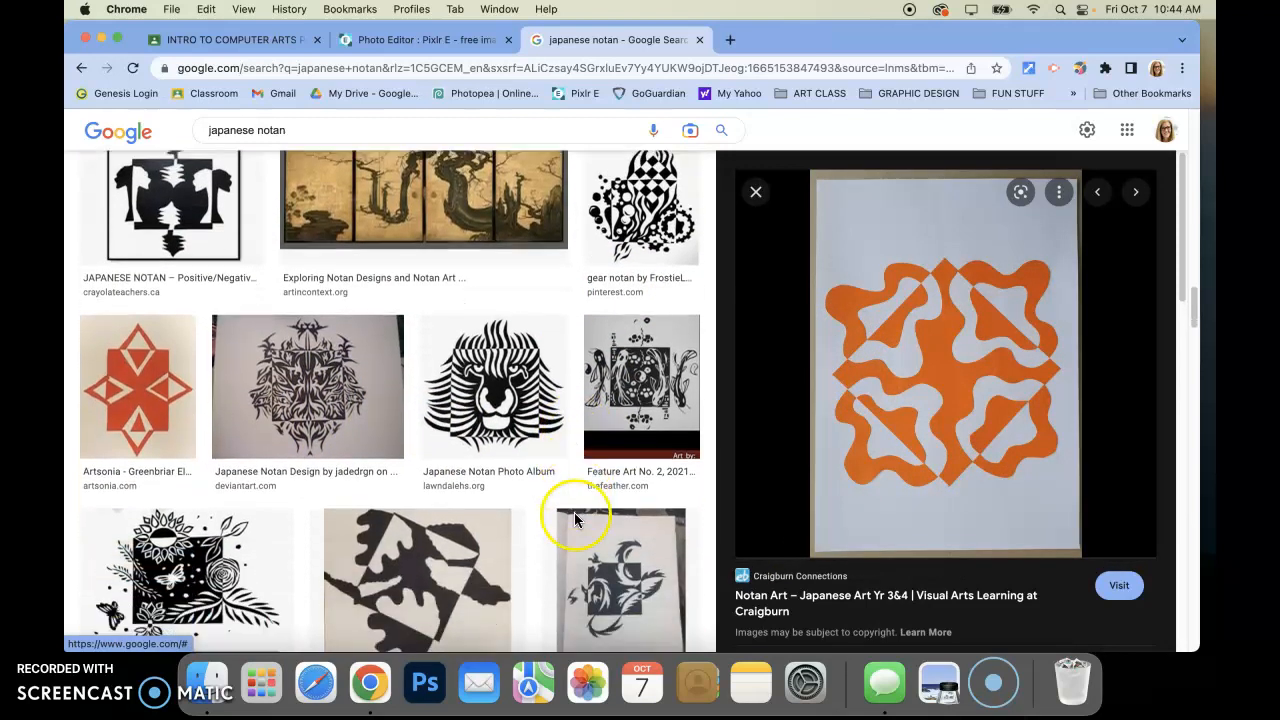
left_click(180, 558)
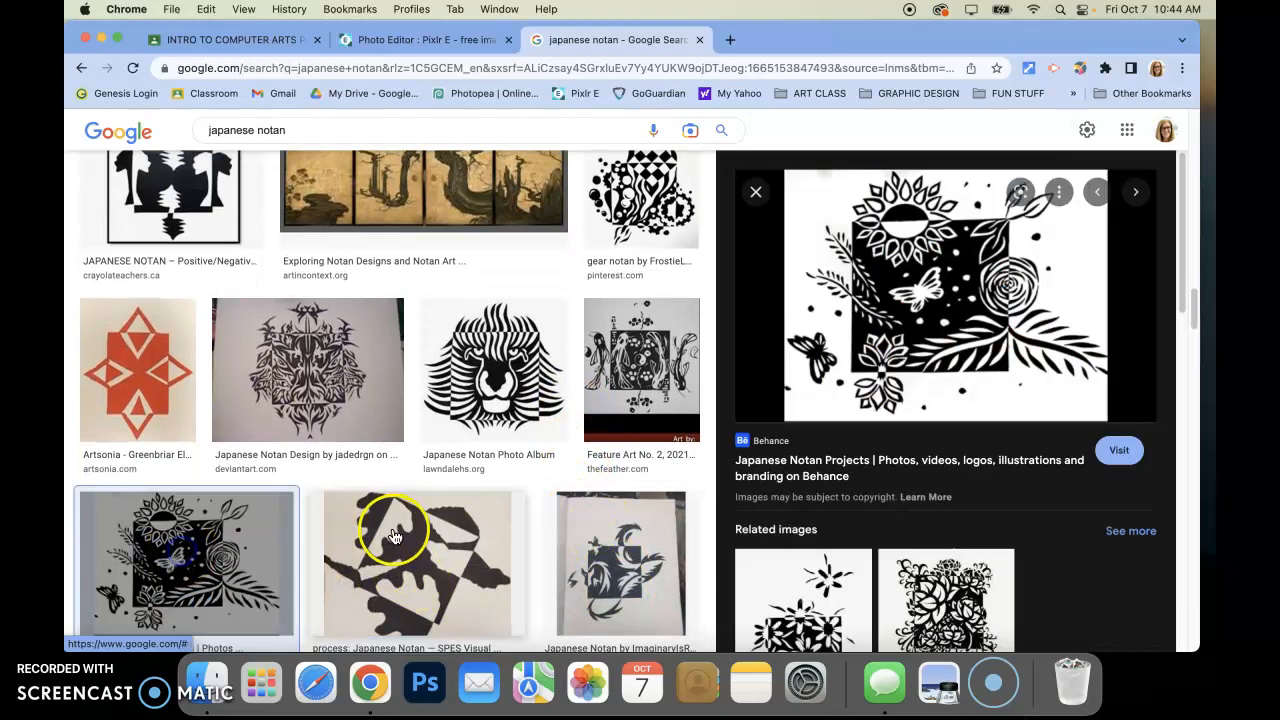
scroll(529, 529, "down", 2)
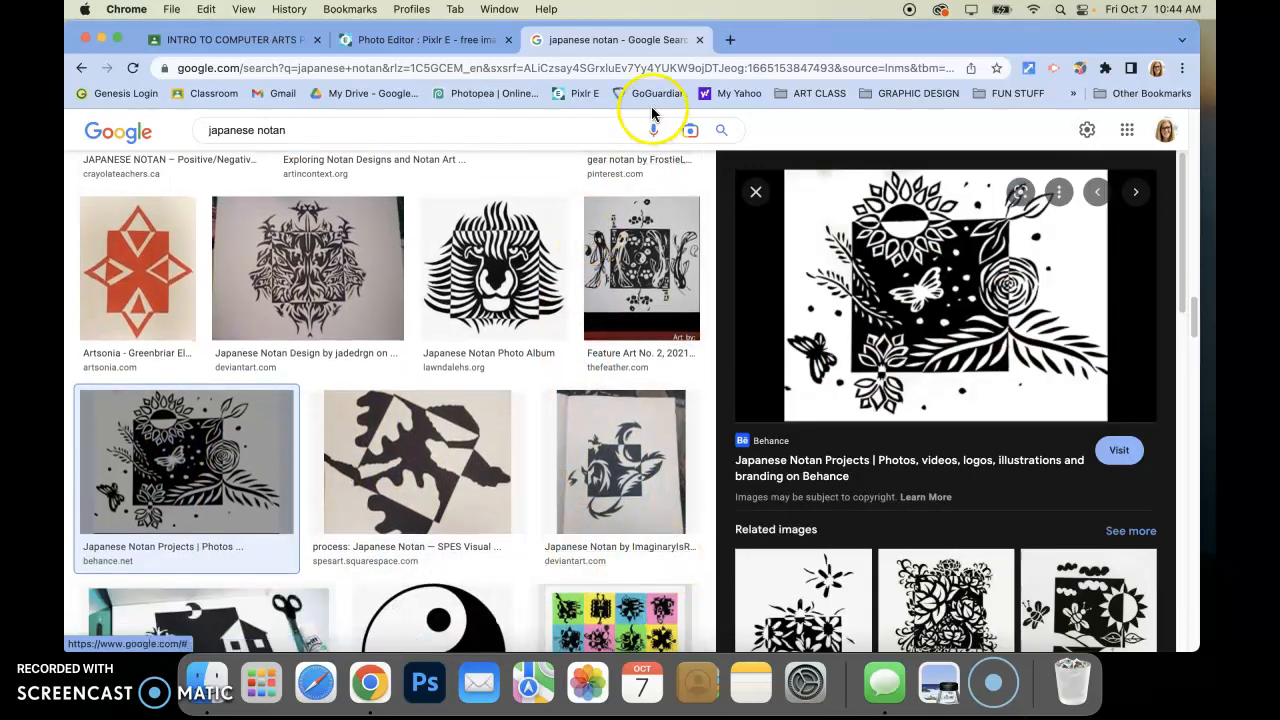
left_click(703, 41)
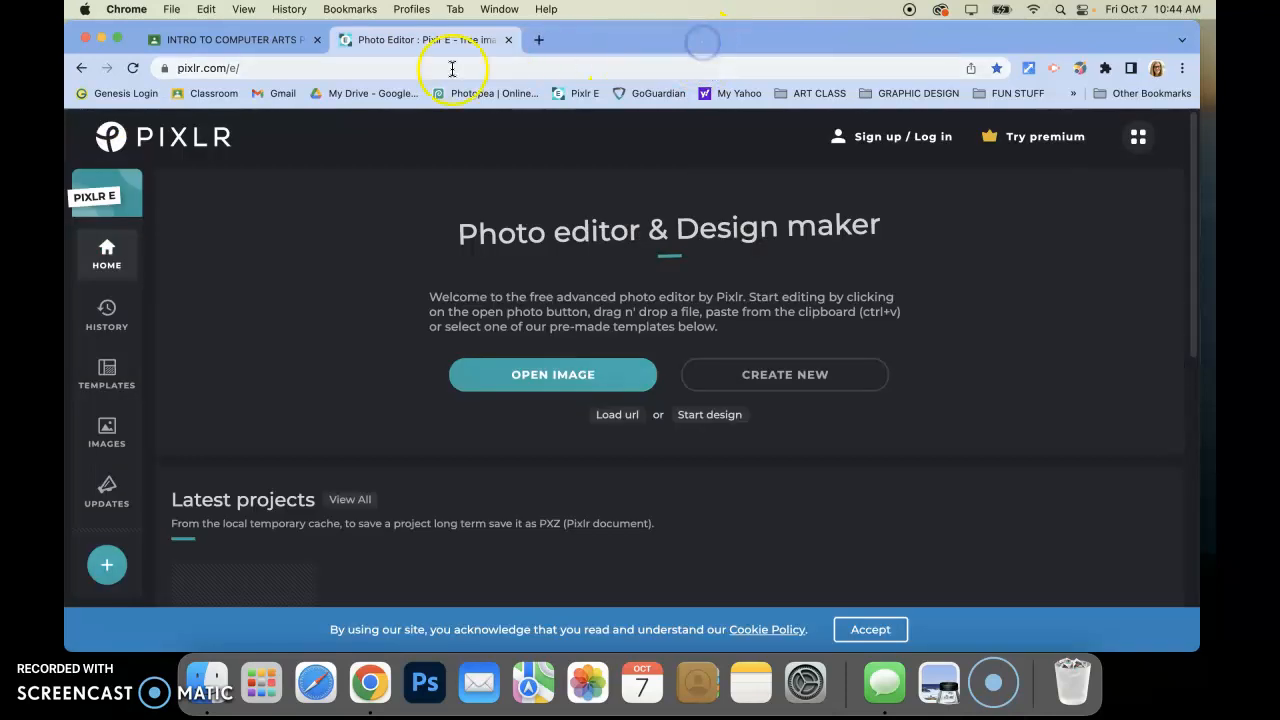
- Create a new 2000 by 2000 px canvas with a white background
left_click(775, 376)
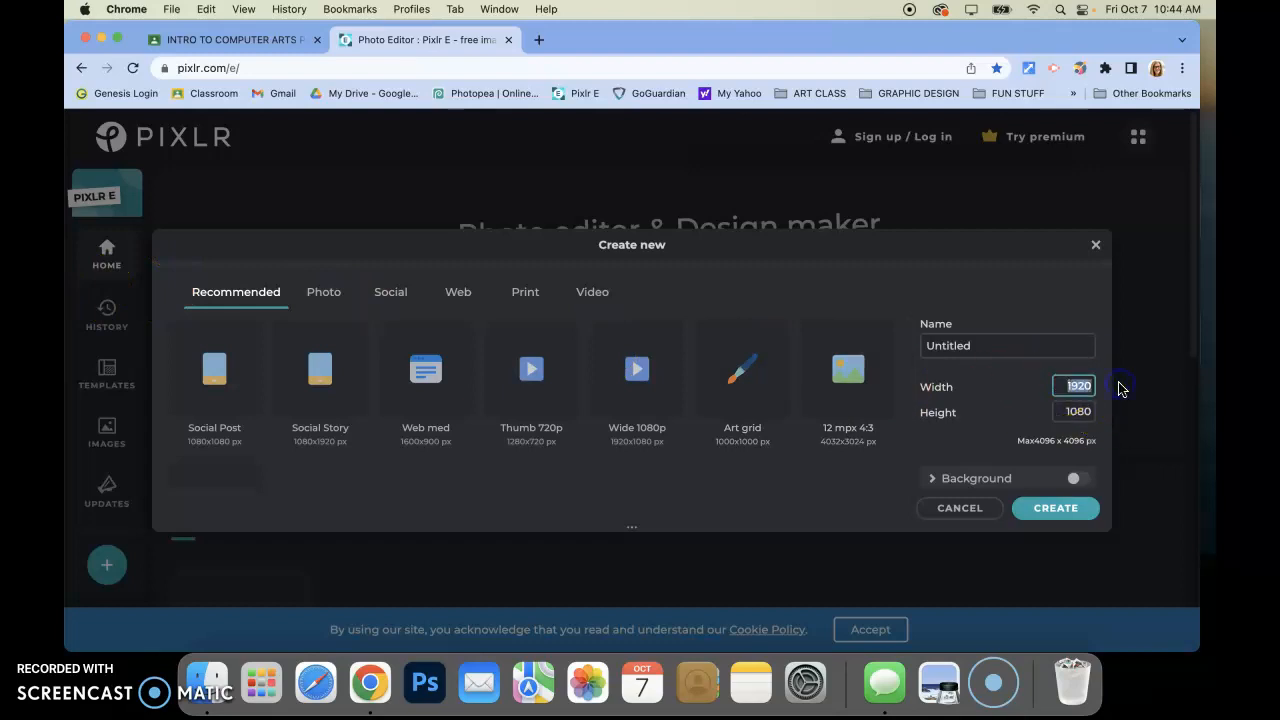
left_click(1068, 405)
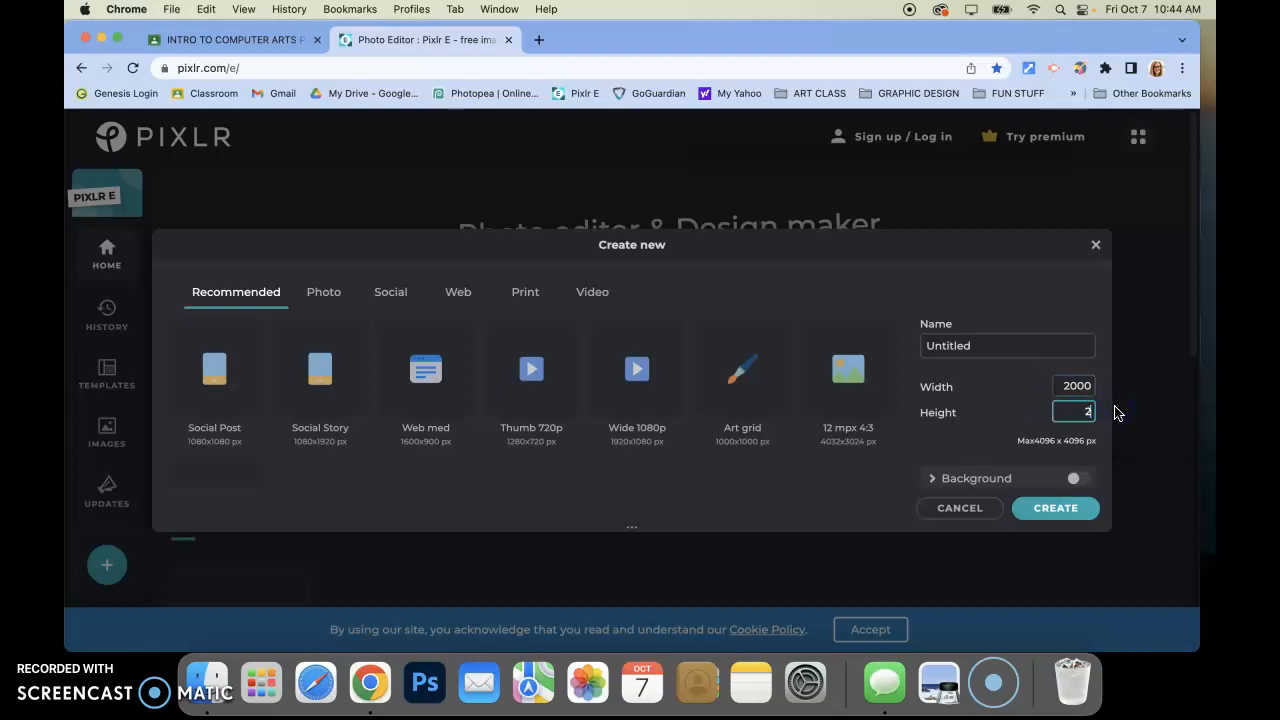
left_click(1066, 480)
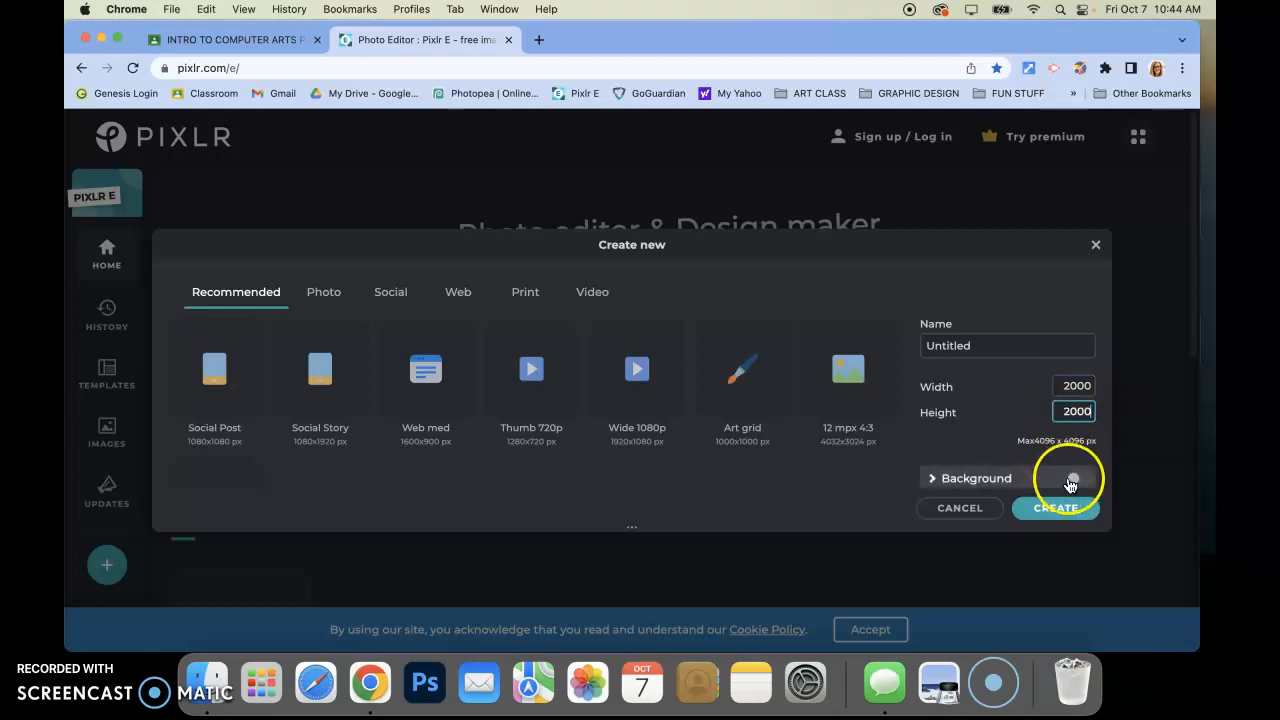
left_click(932, 480)
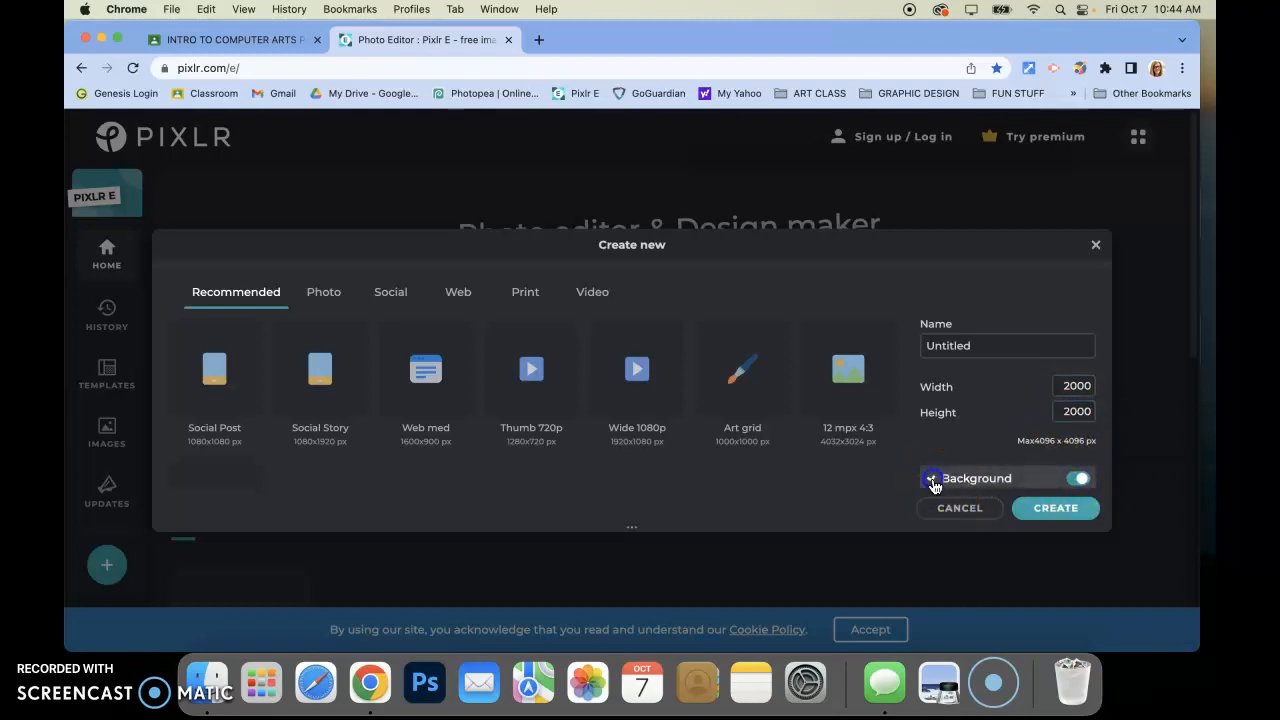
left_click(1077, 478)
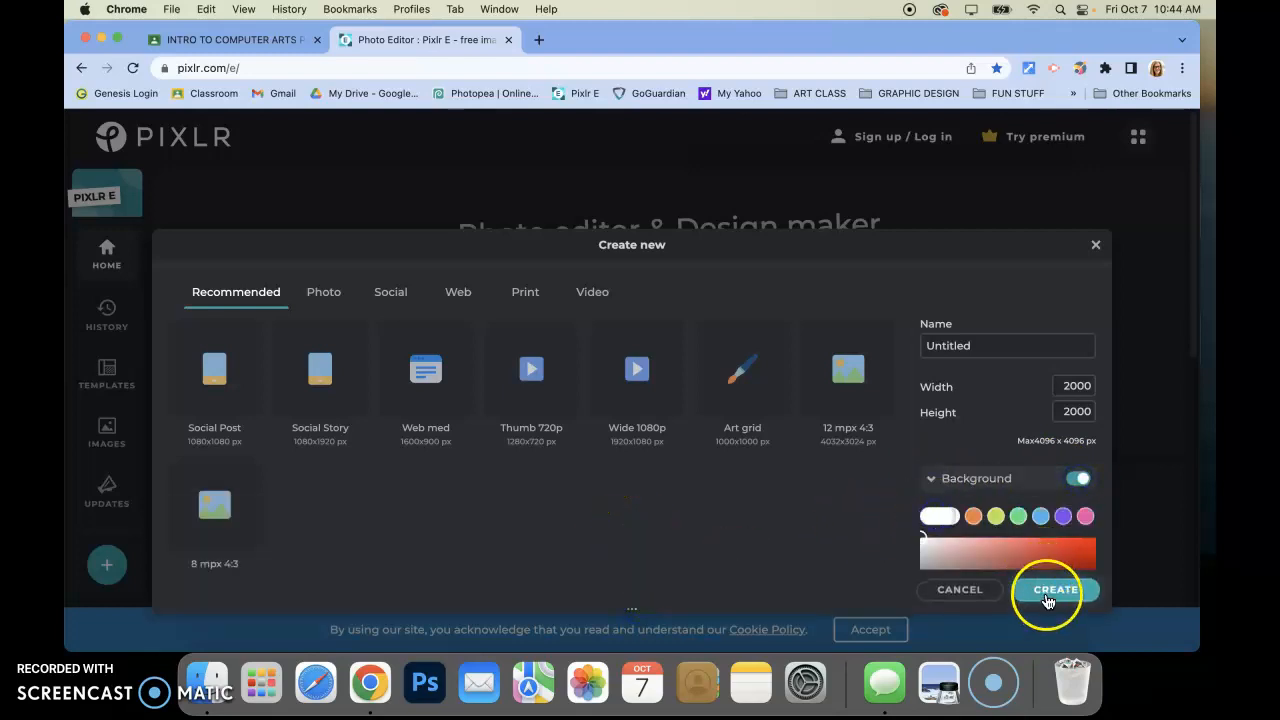
left_click(1047, 598)
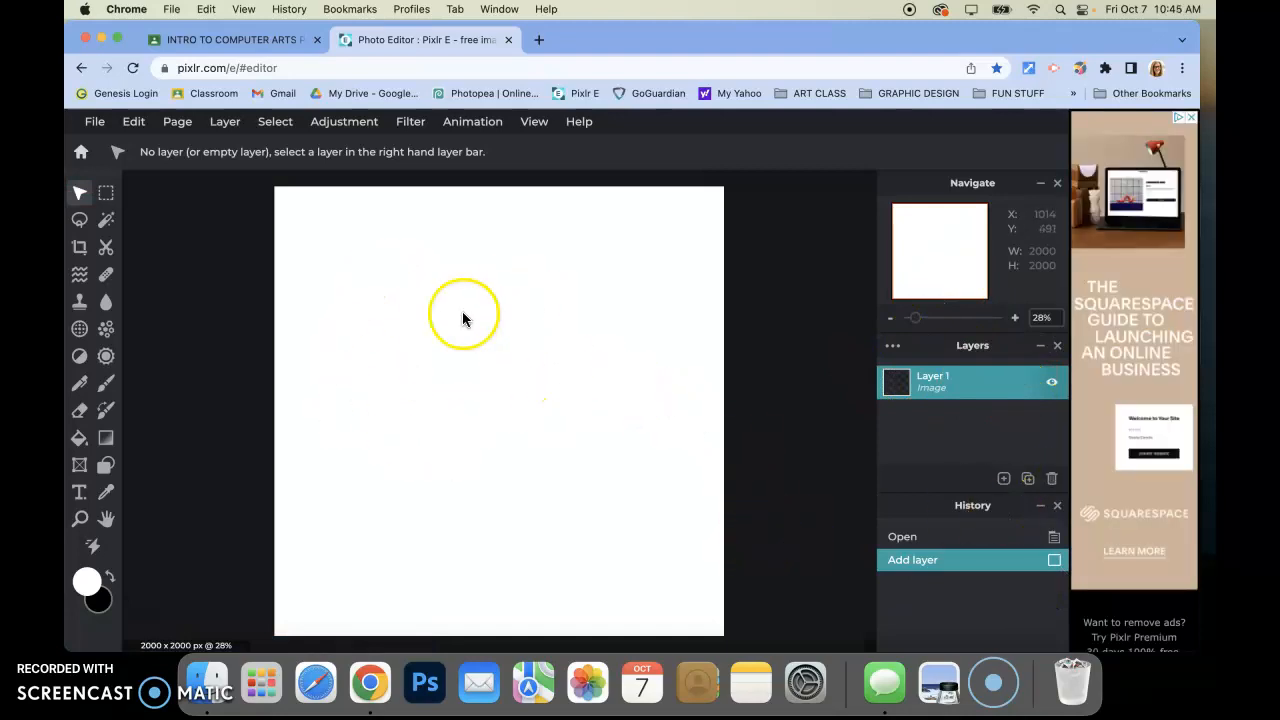
- Add an empty layer and draw a rectangular marquee selection about 840 by 697 px in the upper-left part of the canvas
left_click(1004, 478)
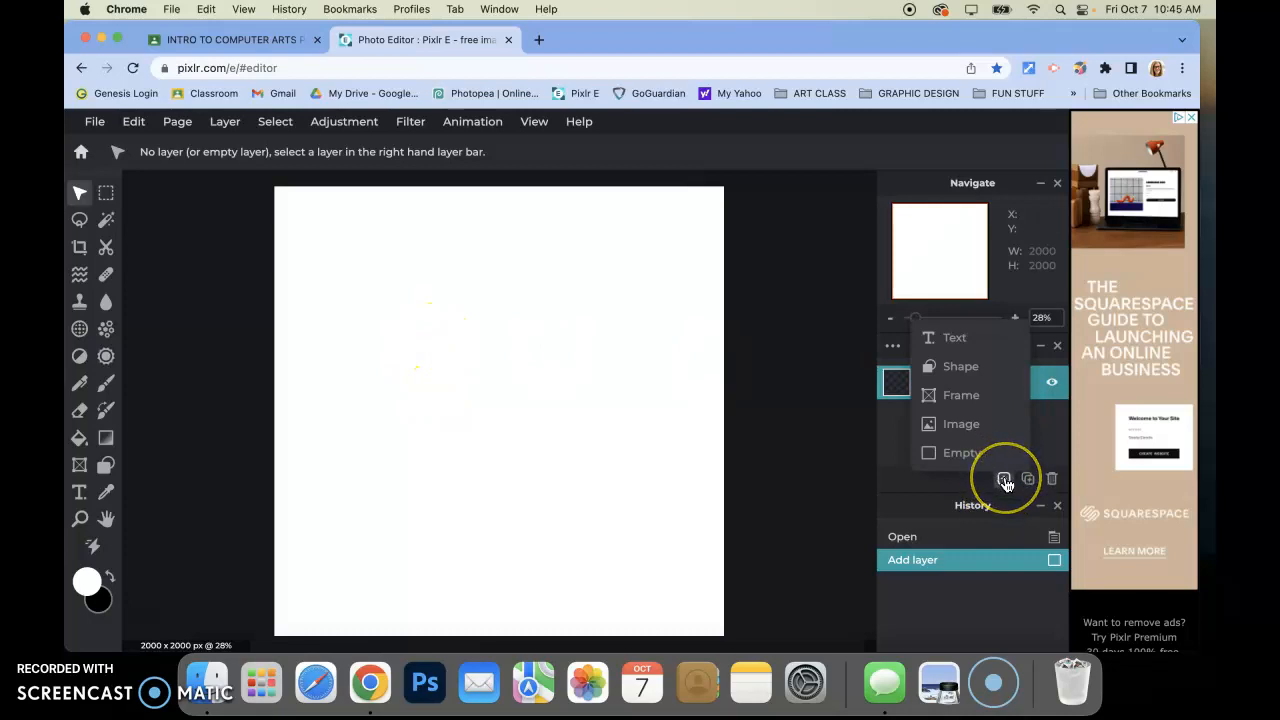
left_click(945, 453)
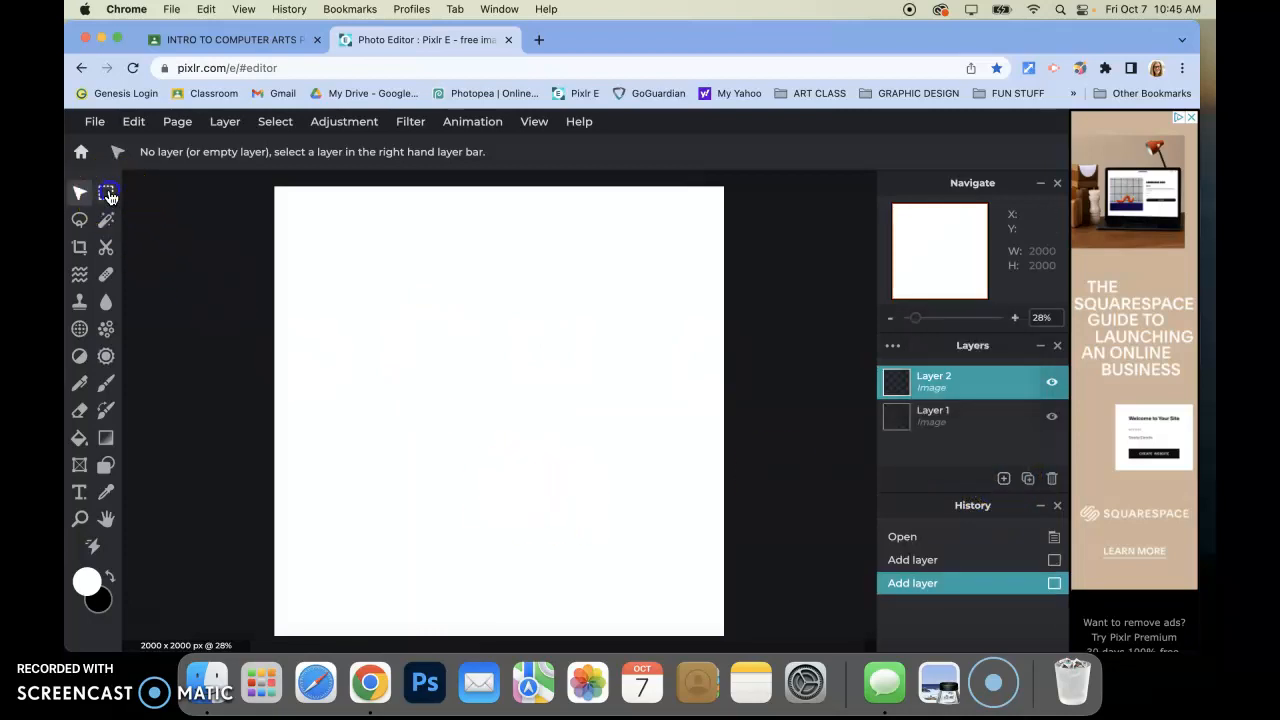
left_click(108, 194)
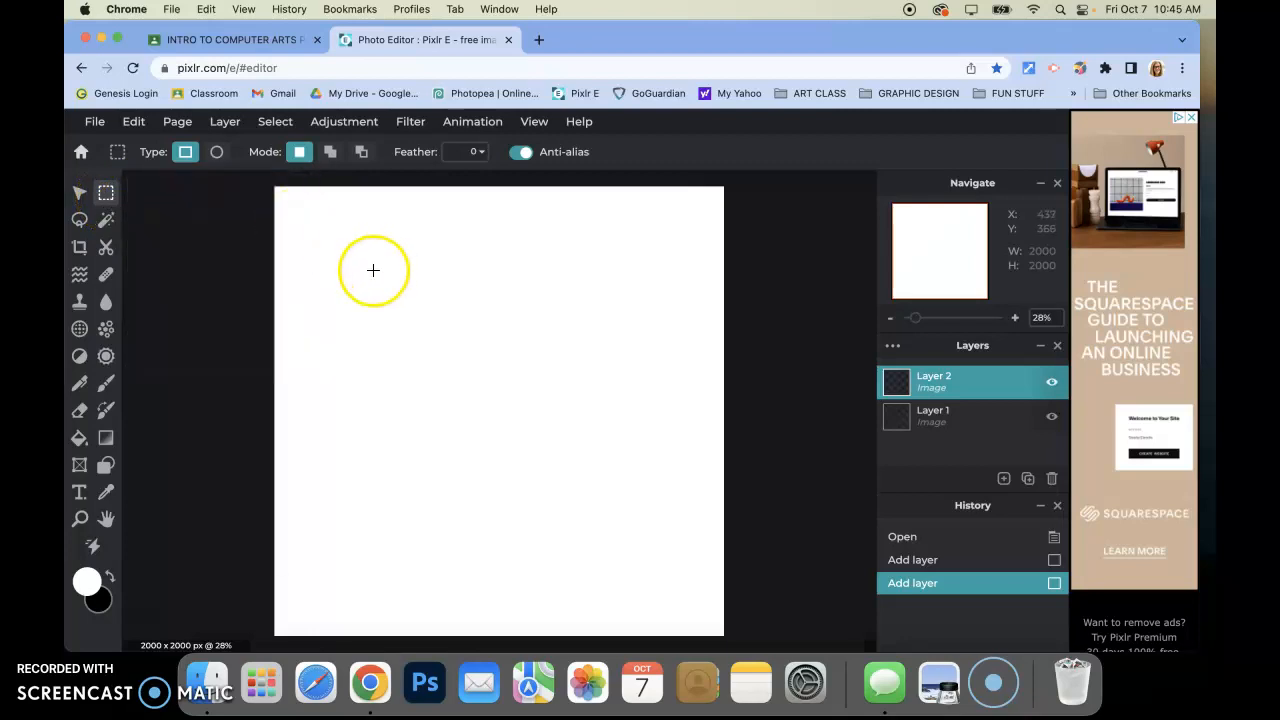
left_click_drag(372, 268, 372, 269)
mouse_move(545, 410)
left_mouse_down()
mouse_move(510, 368)
mouse_move(523, 431)
mouse_move(562, 425)
left_mouse_up()
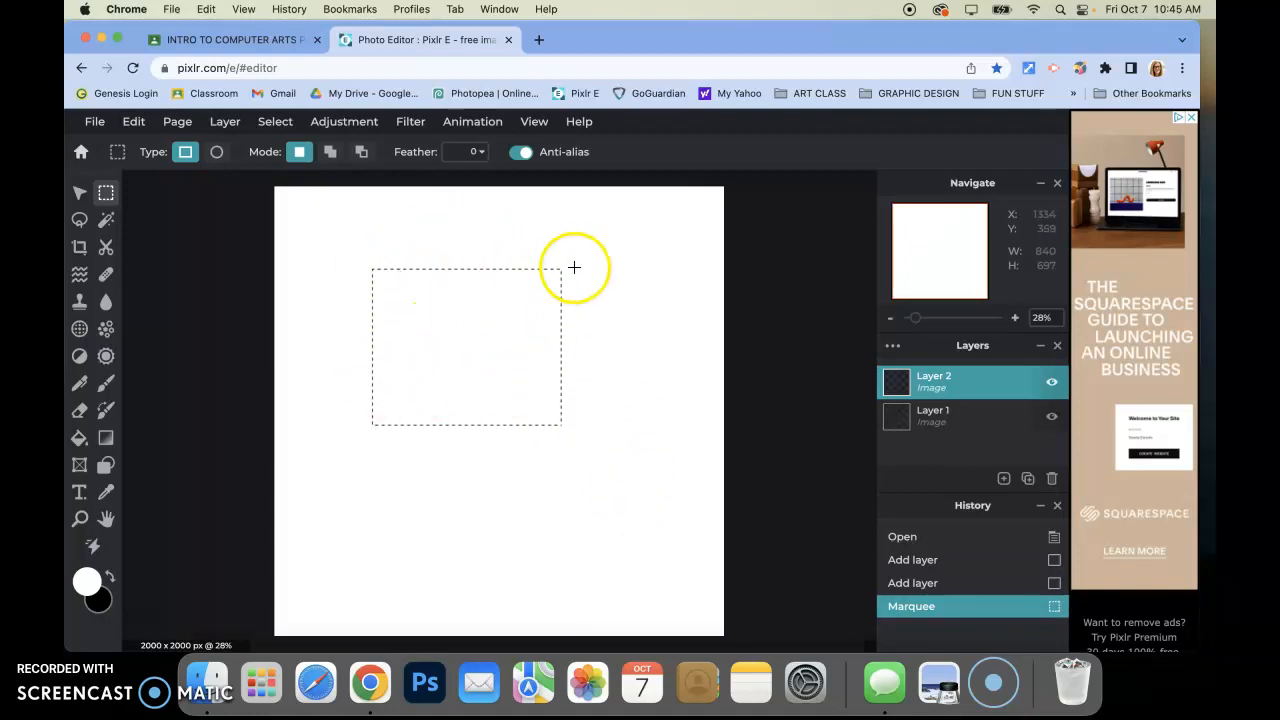
- Fill the rectangular selection with black on Layer 2 and deselect it
left_click(109, 581)
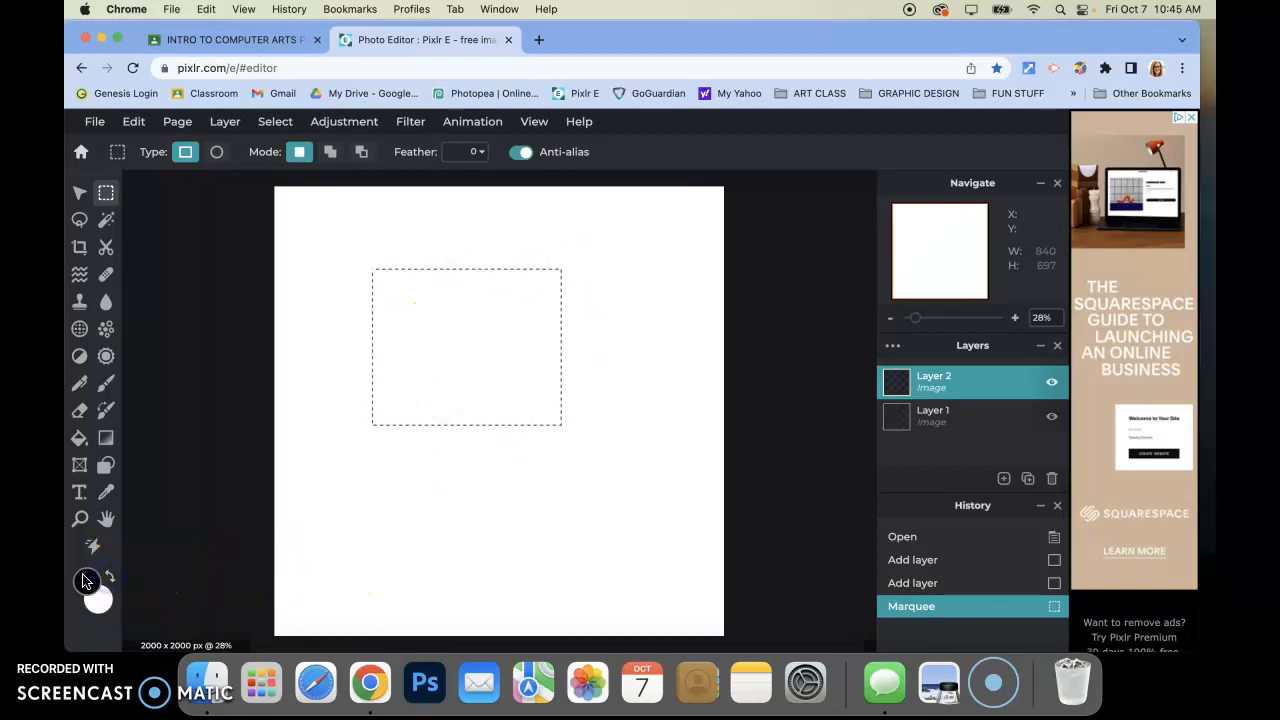
left_click(80, 440)
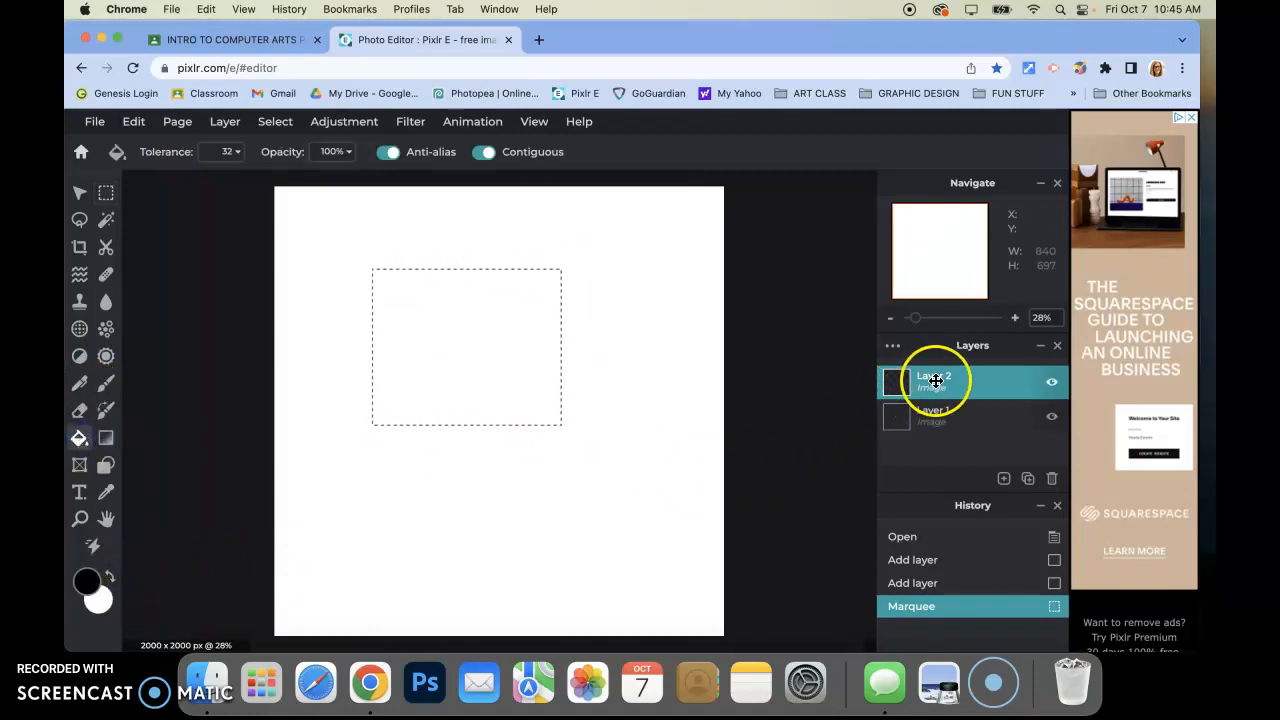
left_click(440, 331)
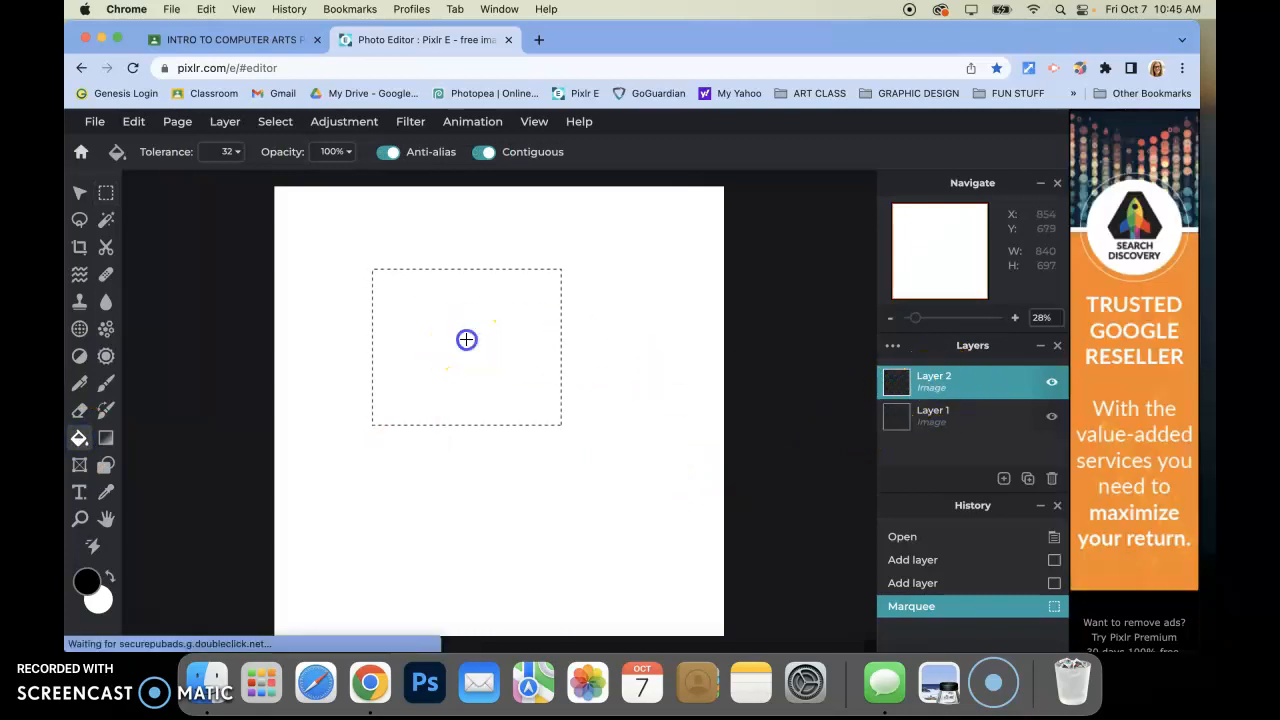
left_click(466, 339)
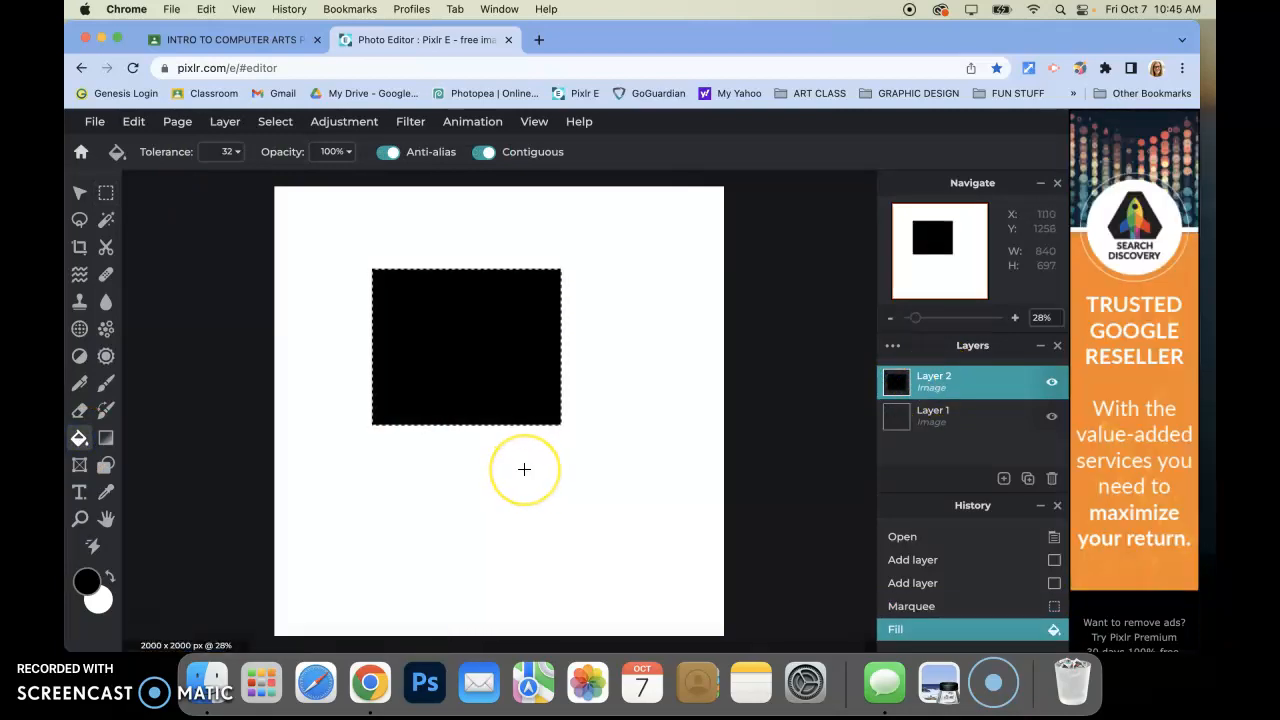
left_click(275, 124)
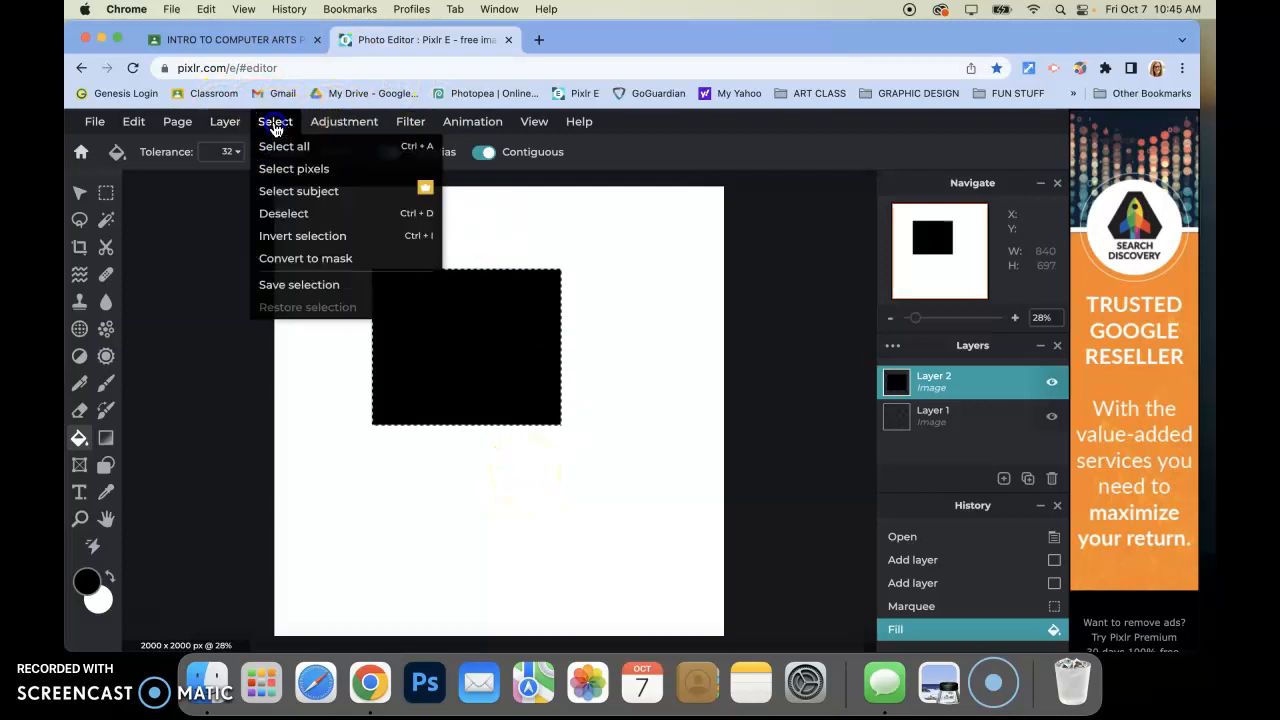
left_click(291, 211)
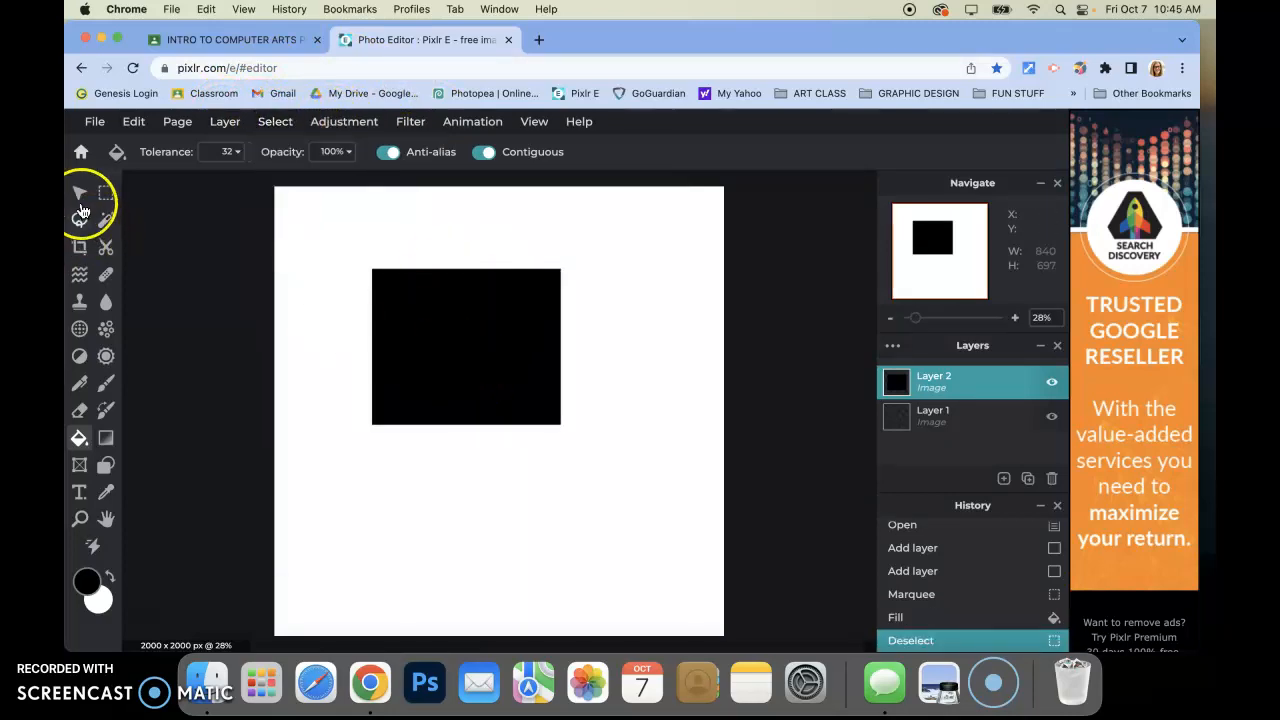
- Enlarge the black rectangle proportionally to about 1035 by 859 px with the Arrange tool
left_click(81, 196)
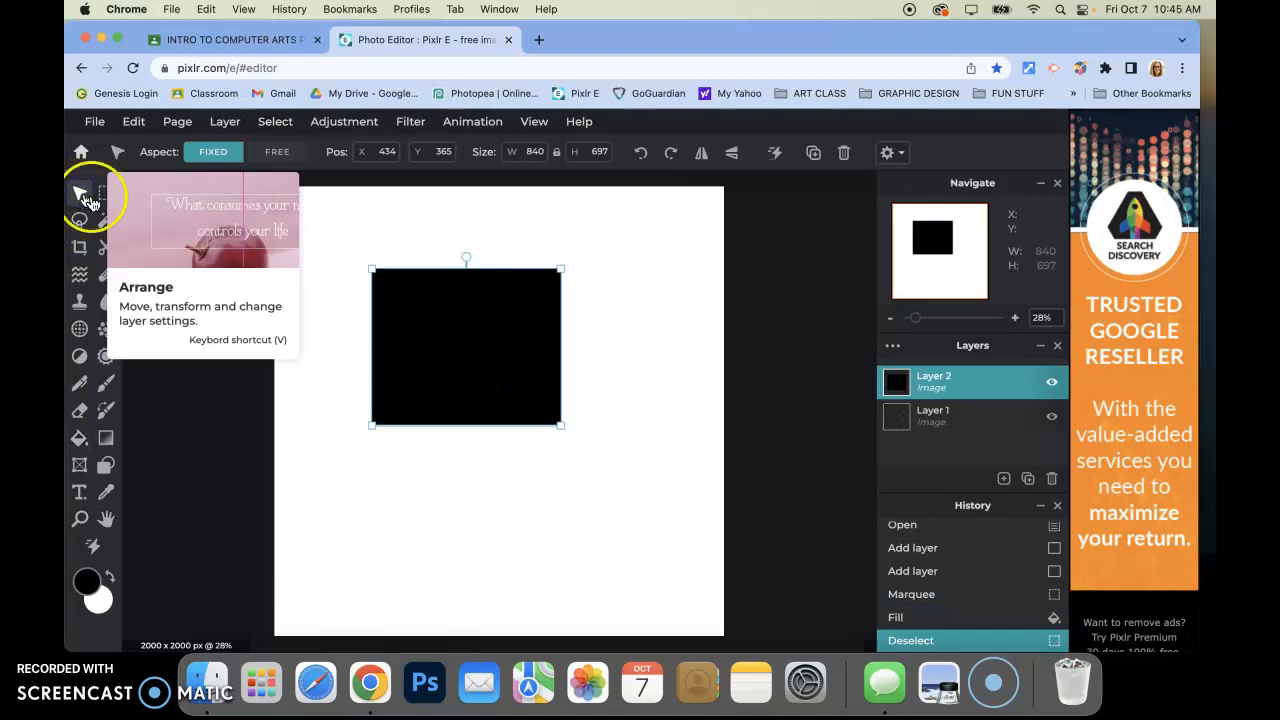
left_click_drag(561, 425, 605, 451)
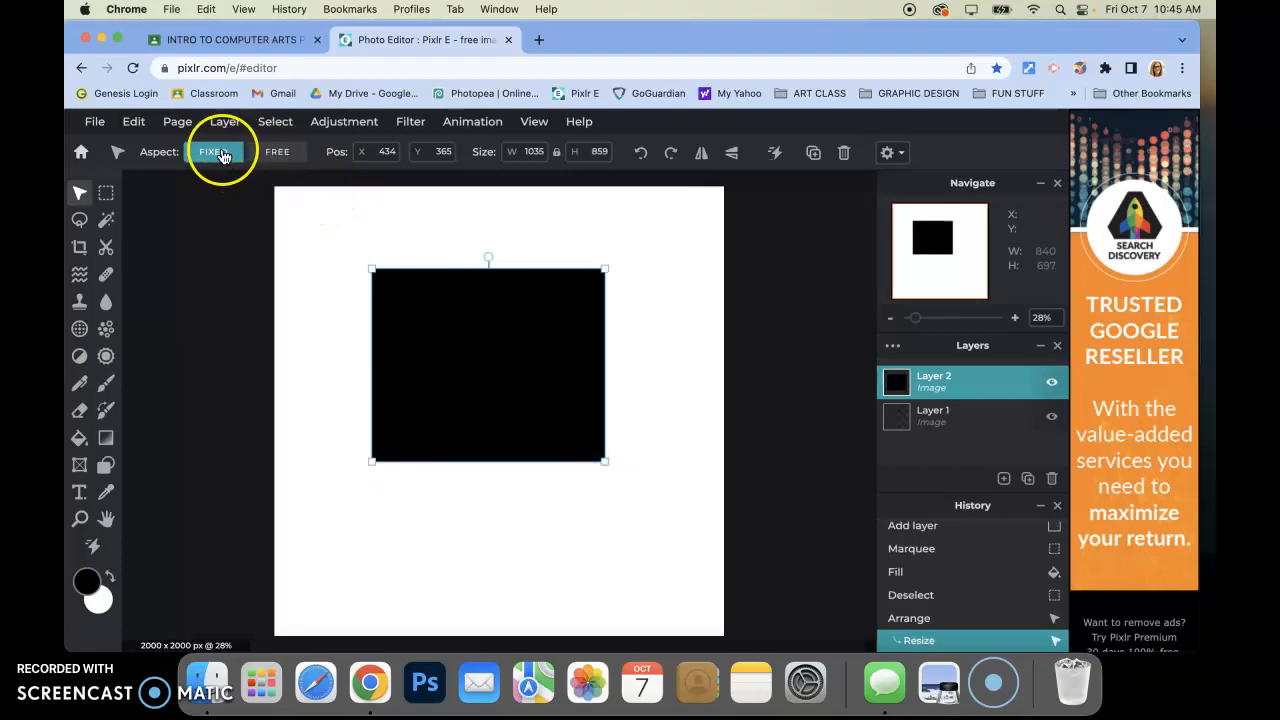
- Switch the Arrange tool to free aspect and set the black rectangle's size to 750 by 750 px
left_click(283, 157)
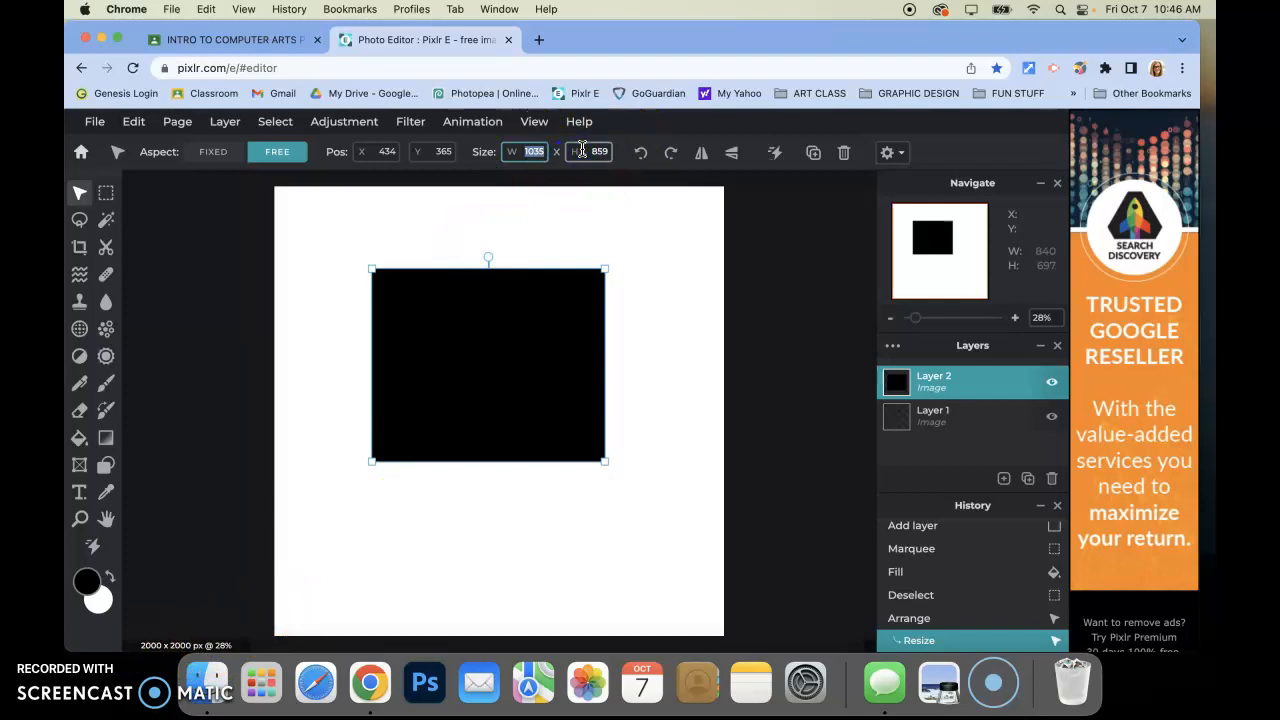
type("750")
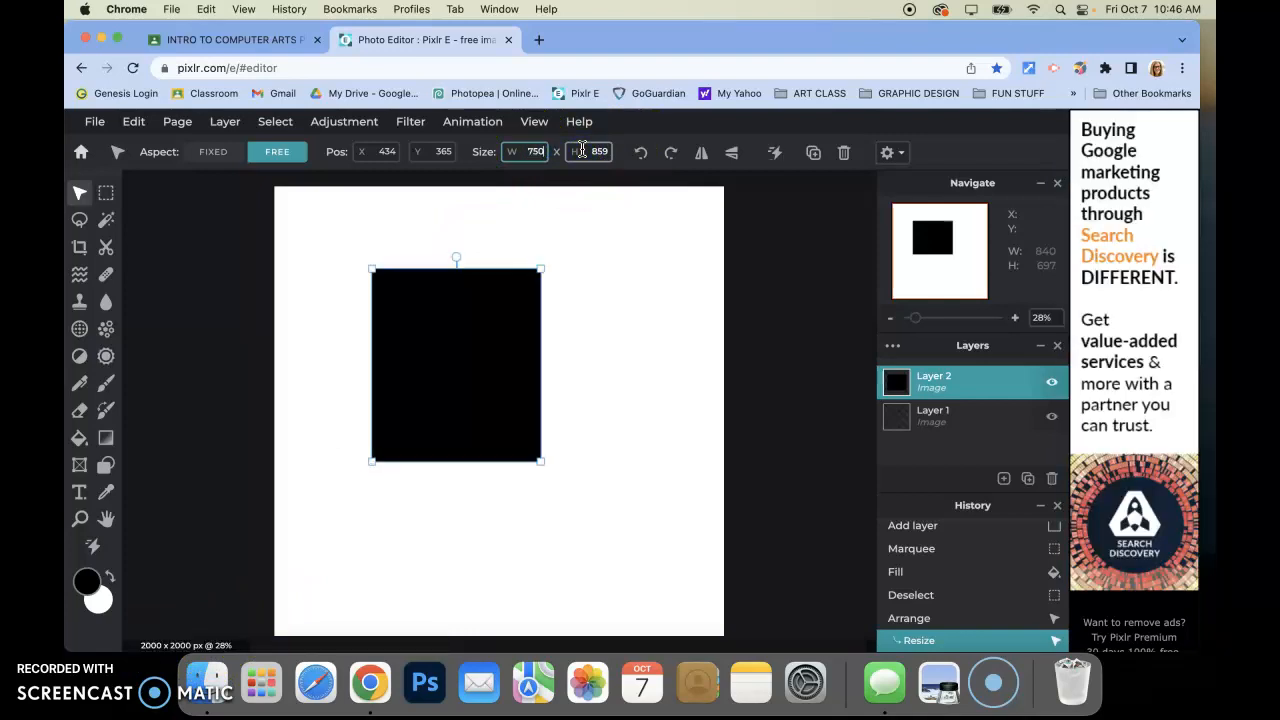
left_click_drag(586, 155, 631, 160)
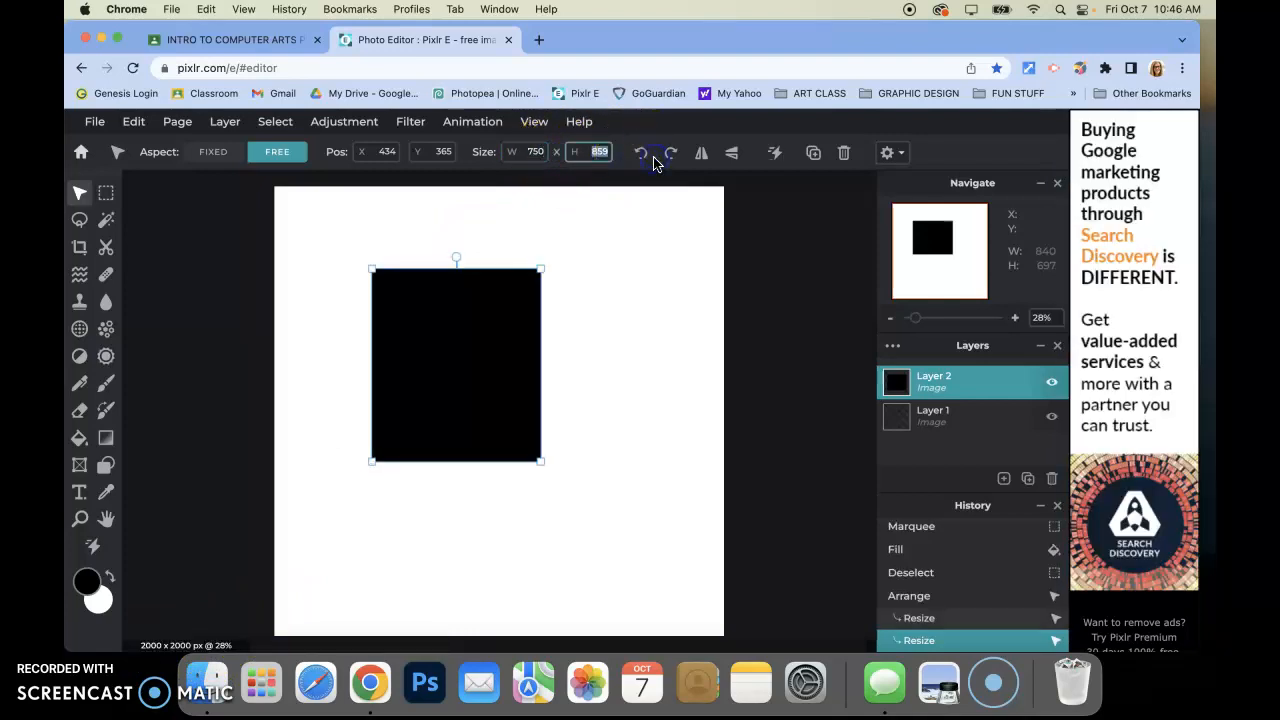
type("750")
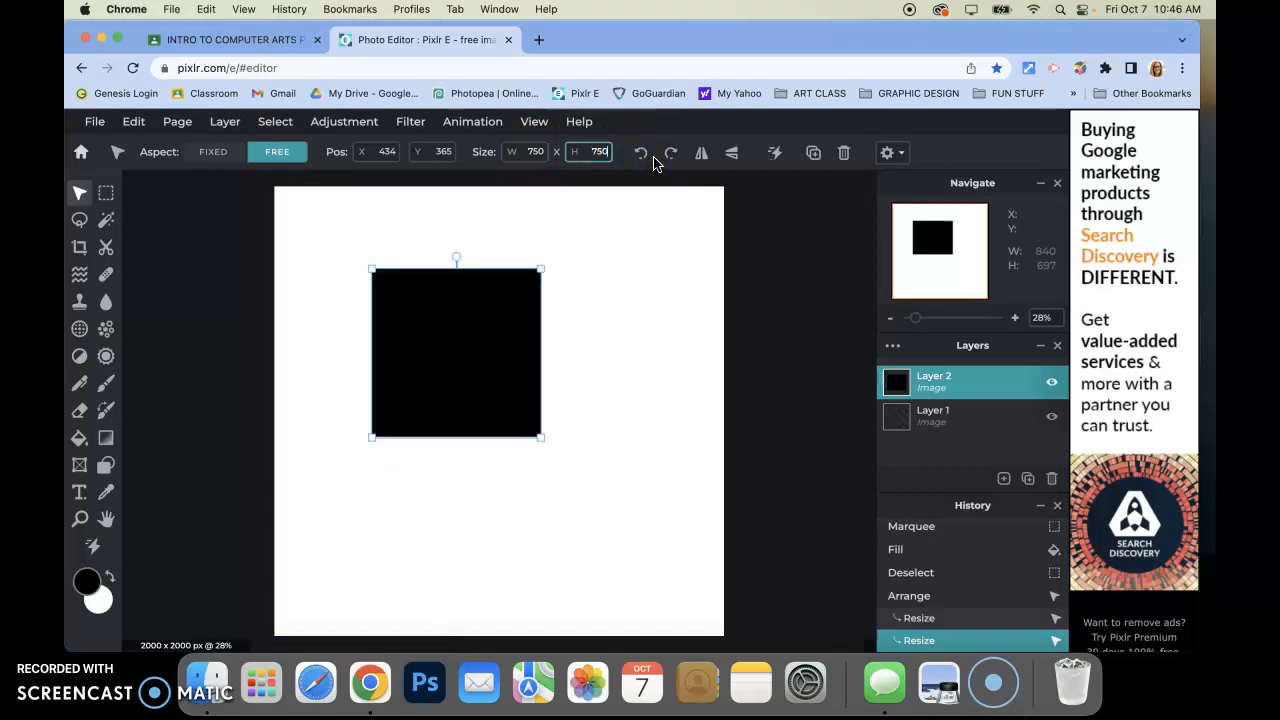
left_click(622, 241)
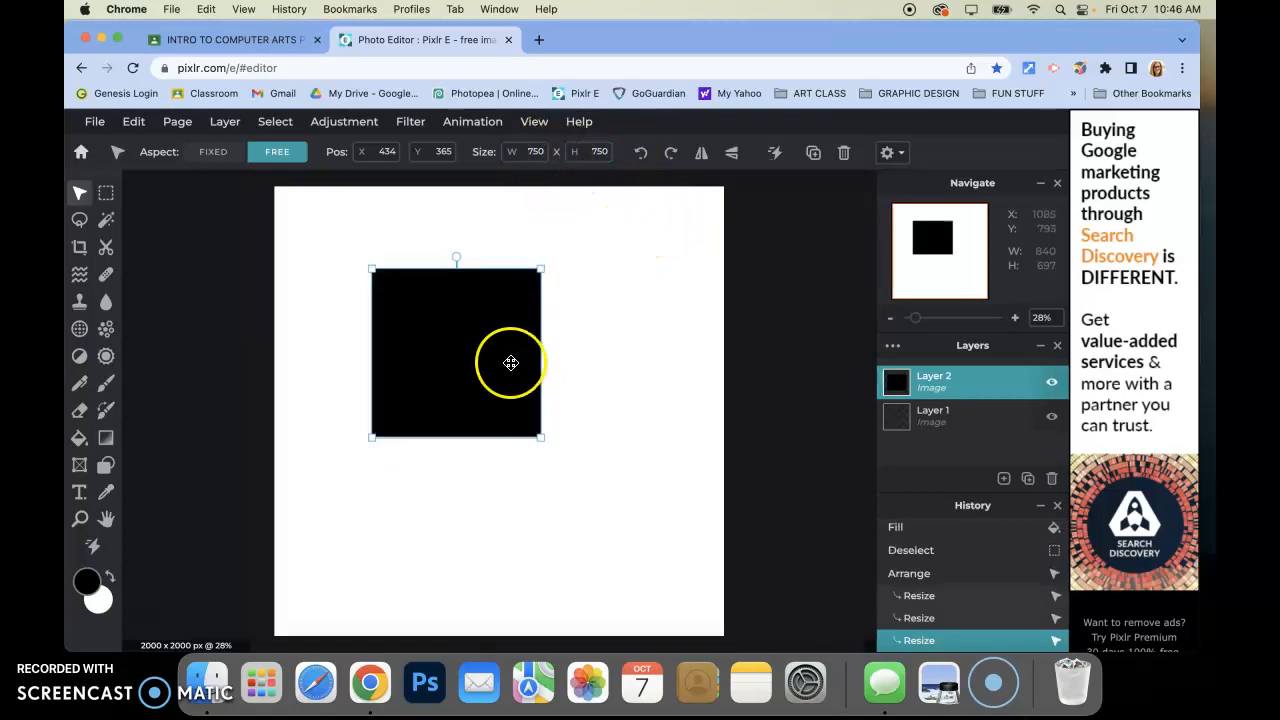
- Stretch the black square freely from its lower-right corner to about 983 by 1003 px
left_click_drag(540, 438, 658, 535)
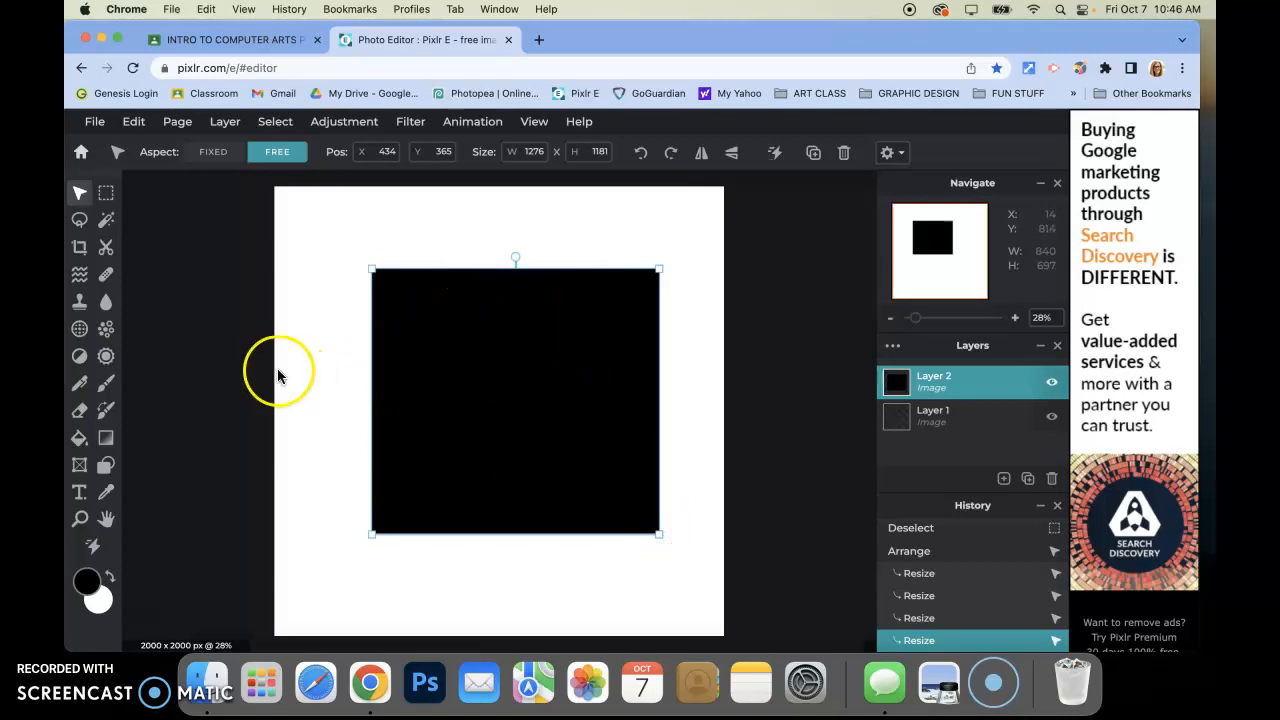
left_click_drag(662, 536, 594, 491)
- Set the black shape's width and height to 750 px and move it to the centre of the canvas
left_click(540, 151)
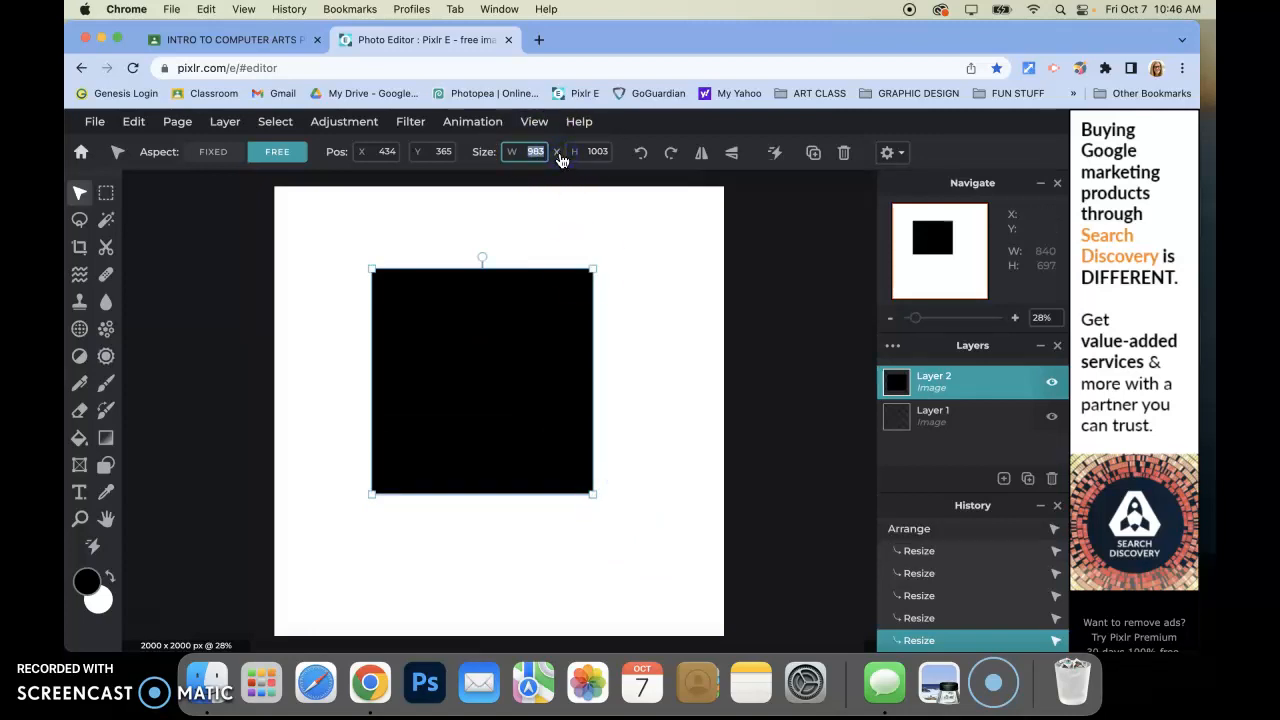
type("750")
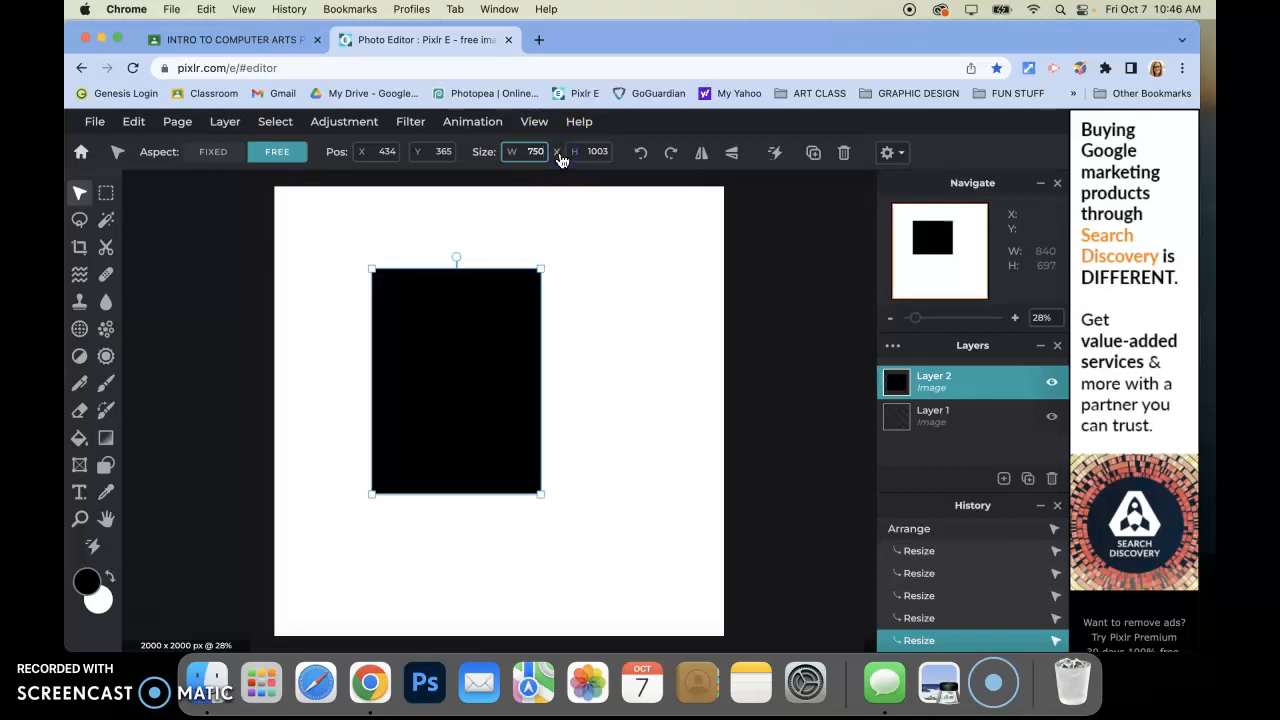
left_click(580, 151)
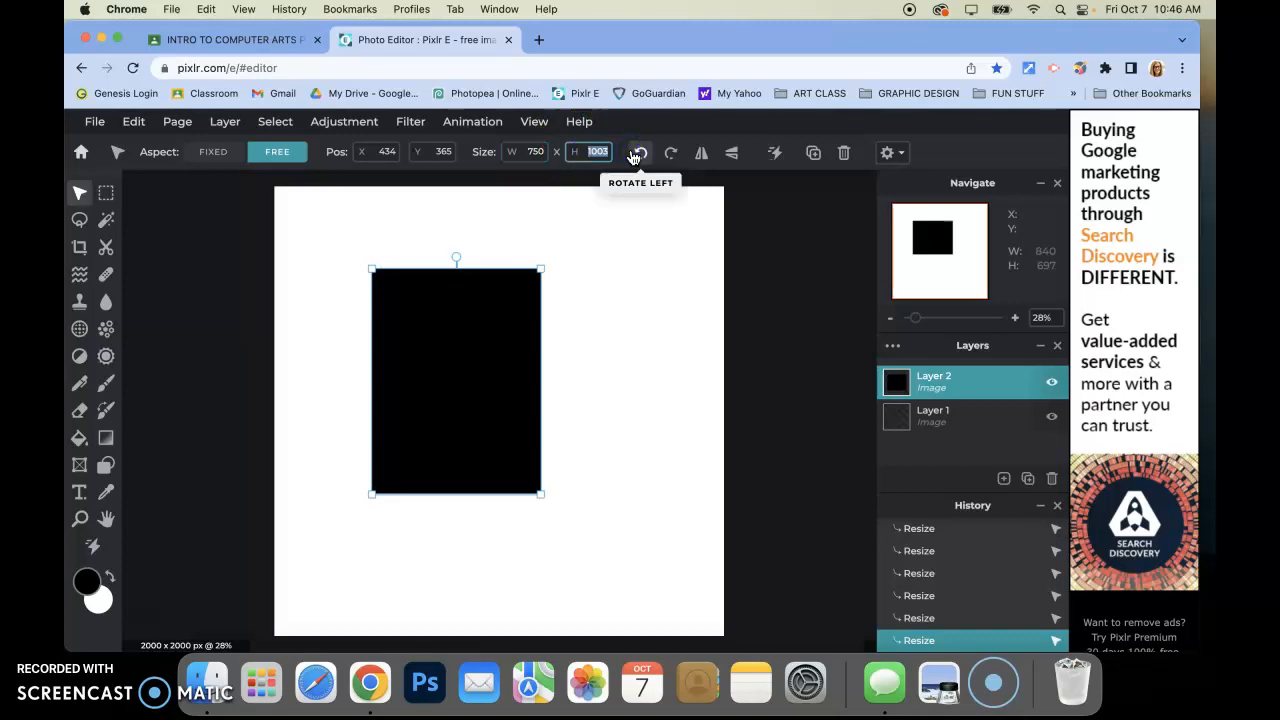
type("750")
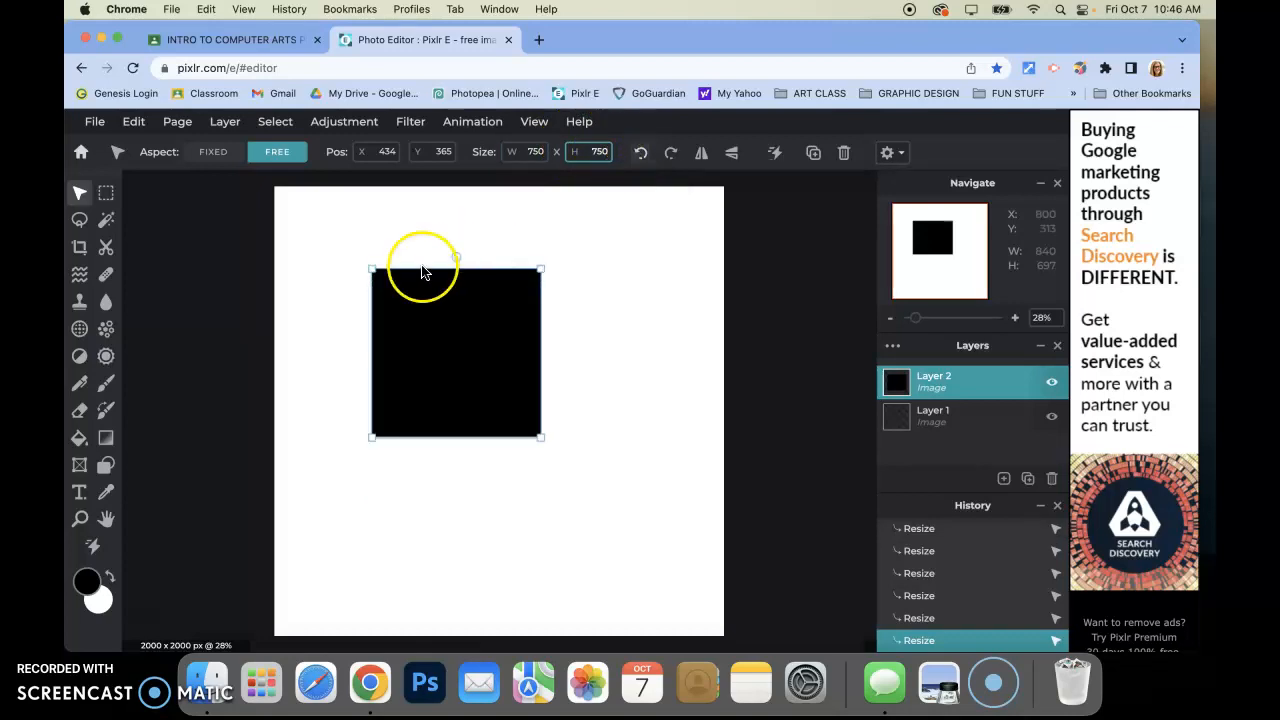
left_click_drag(451, 337, 490, 394)
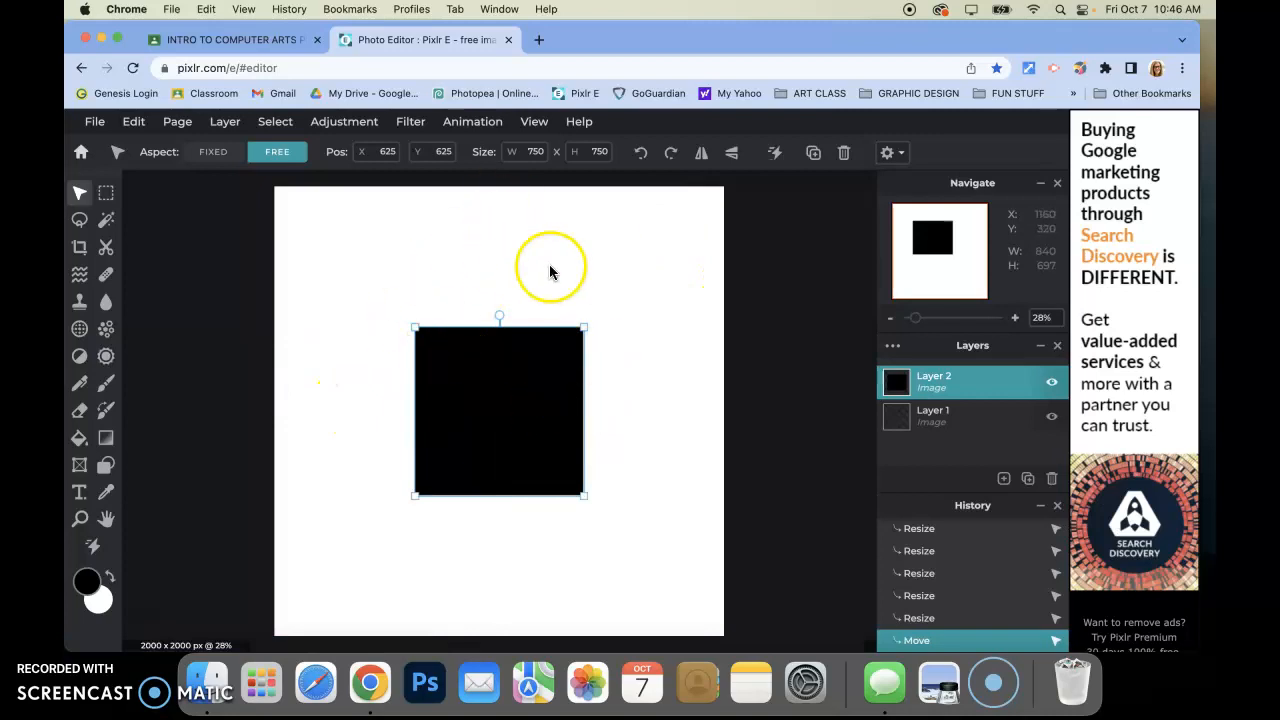
- Rename Layer 2 as original and hide the History panel
left_click(903, 380)
left_click(766, 411)
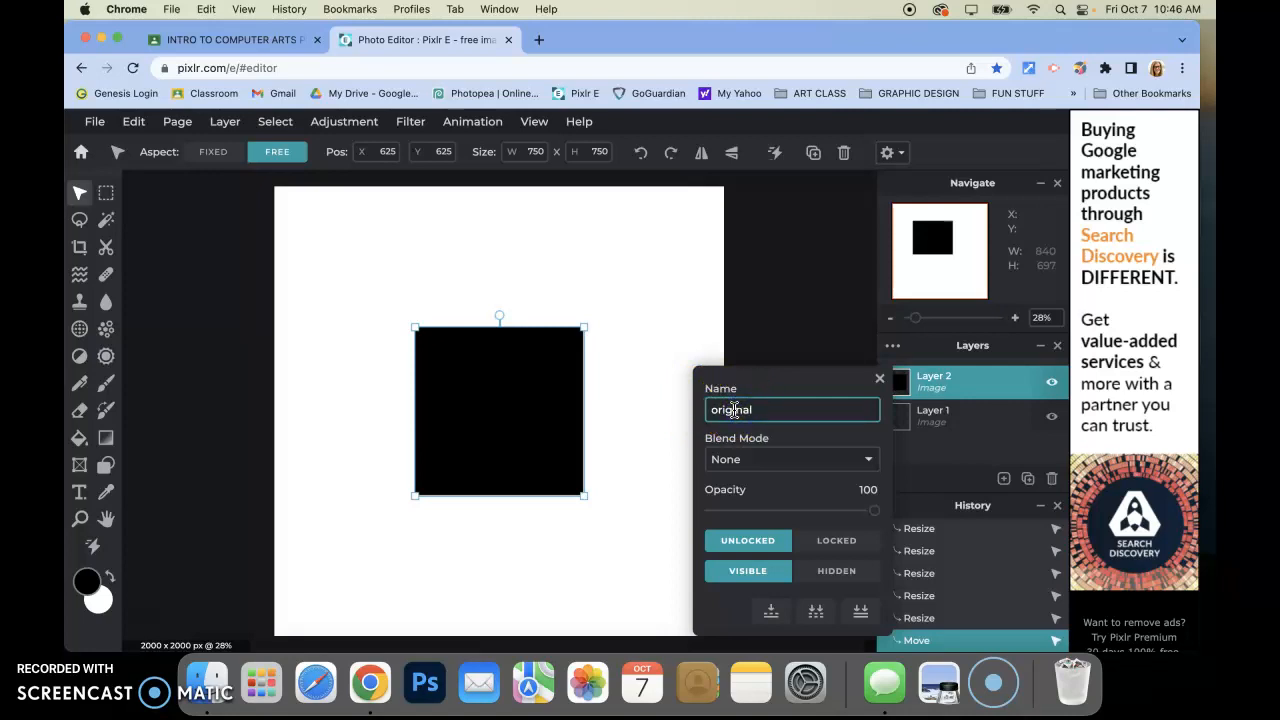
left_click(808, 351)
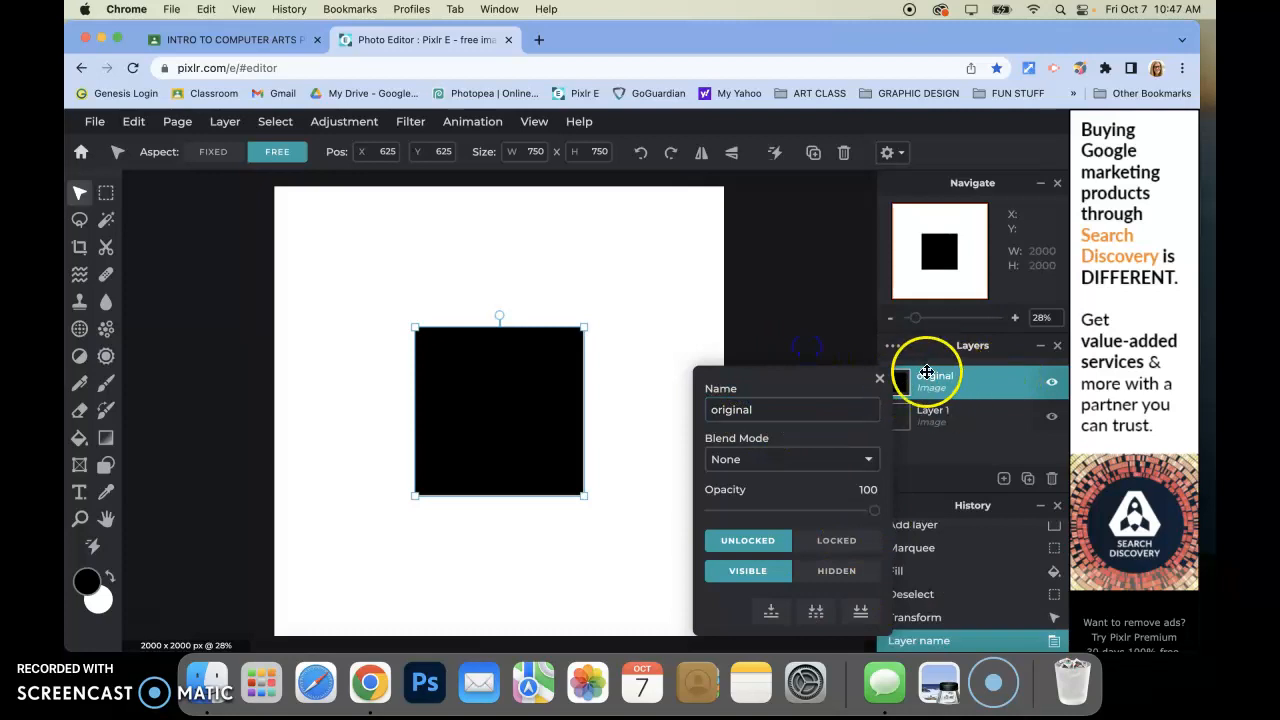
left_click(1058, 508)
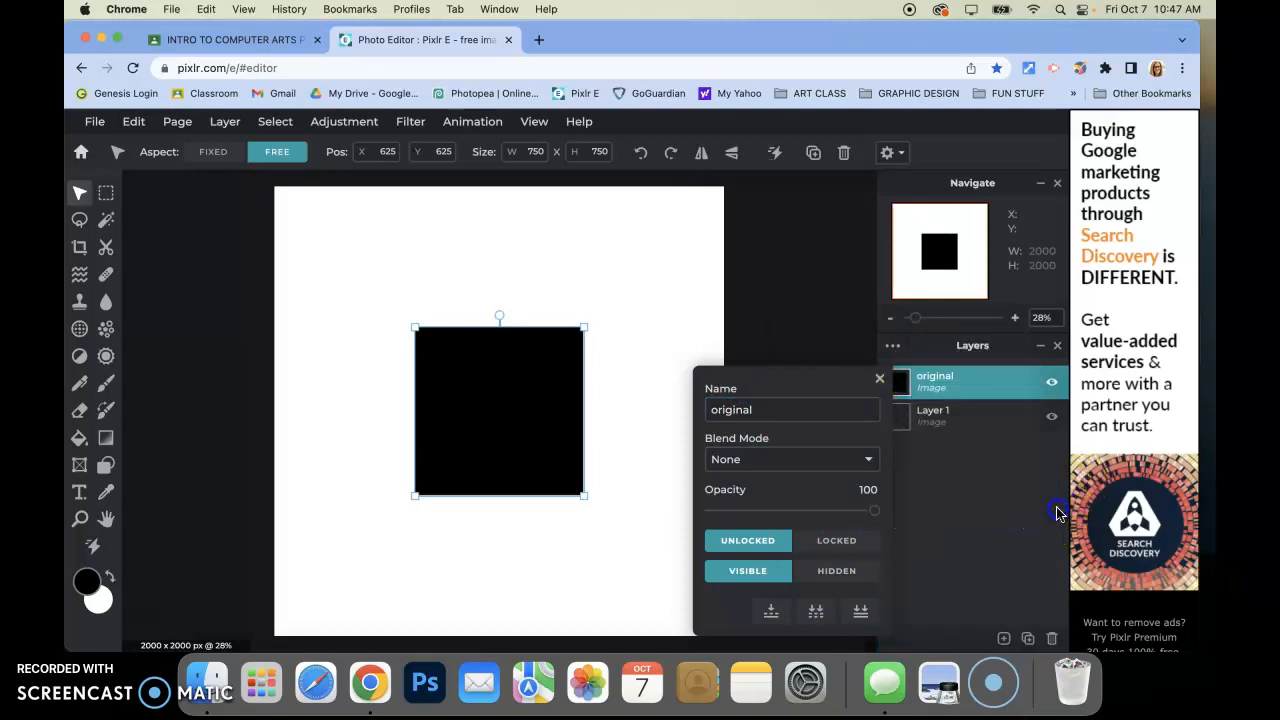
left_click(885, 372)
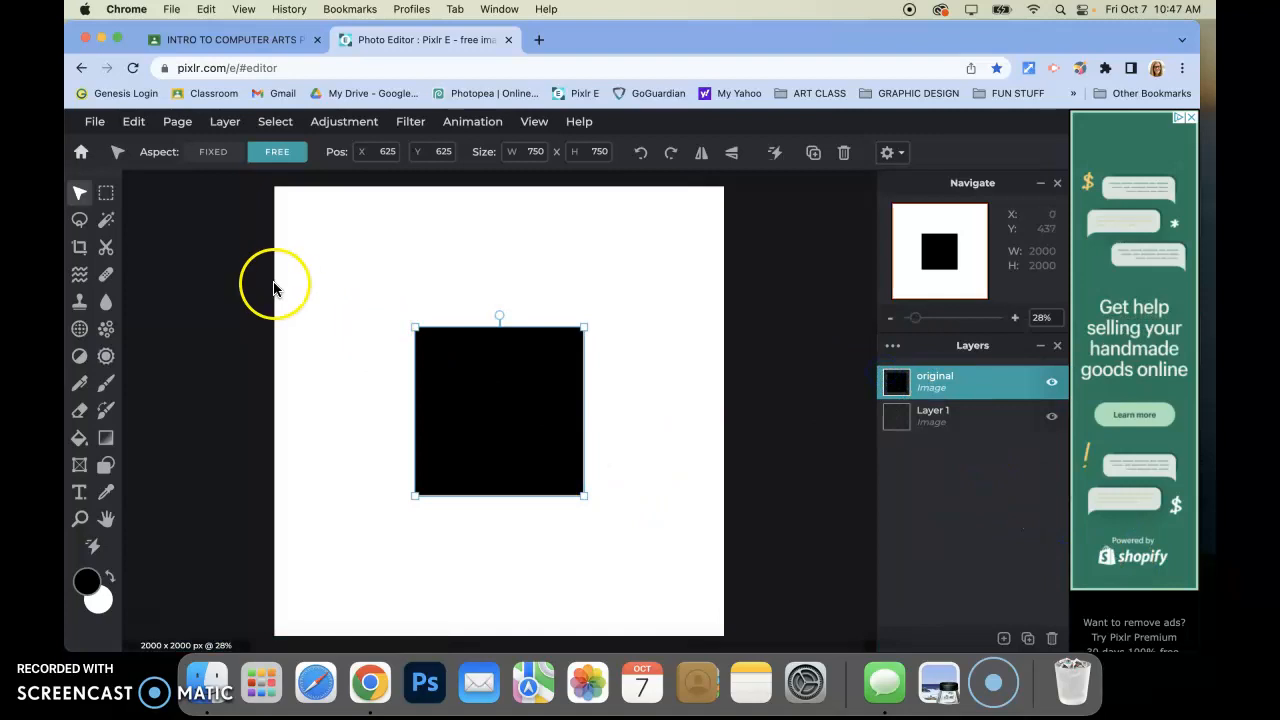
- Draw a wavy freehand lasso selection about 564 by 790 px along and beyond the black square's right edge
left_click(79, 517)
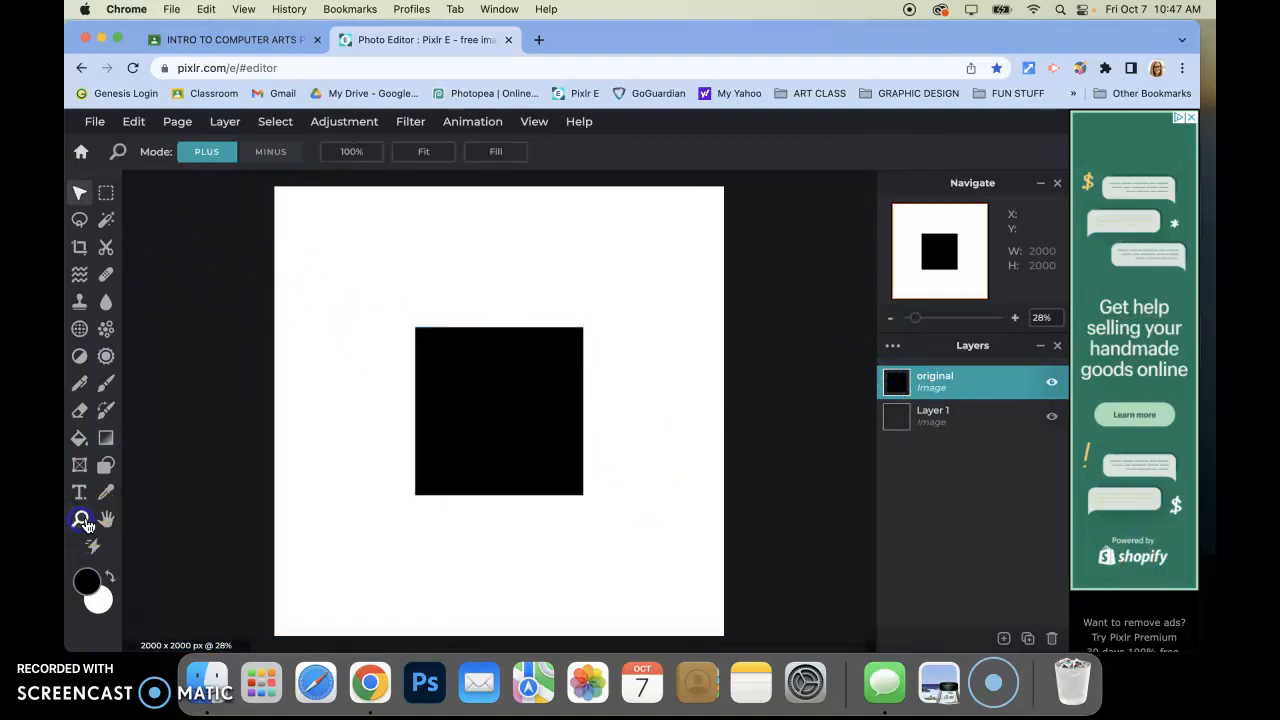
left_click(565, 415)
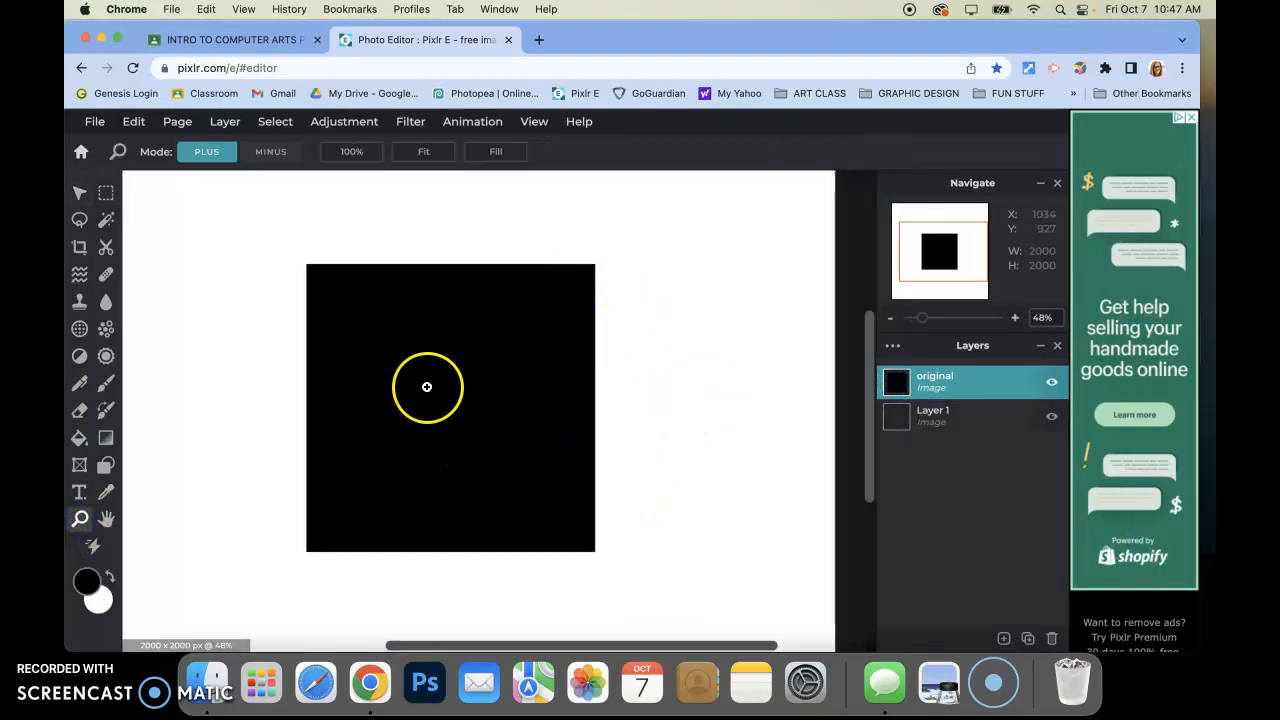
left_click(81, 220)
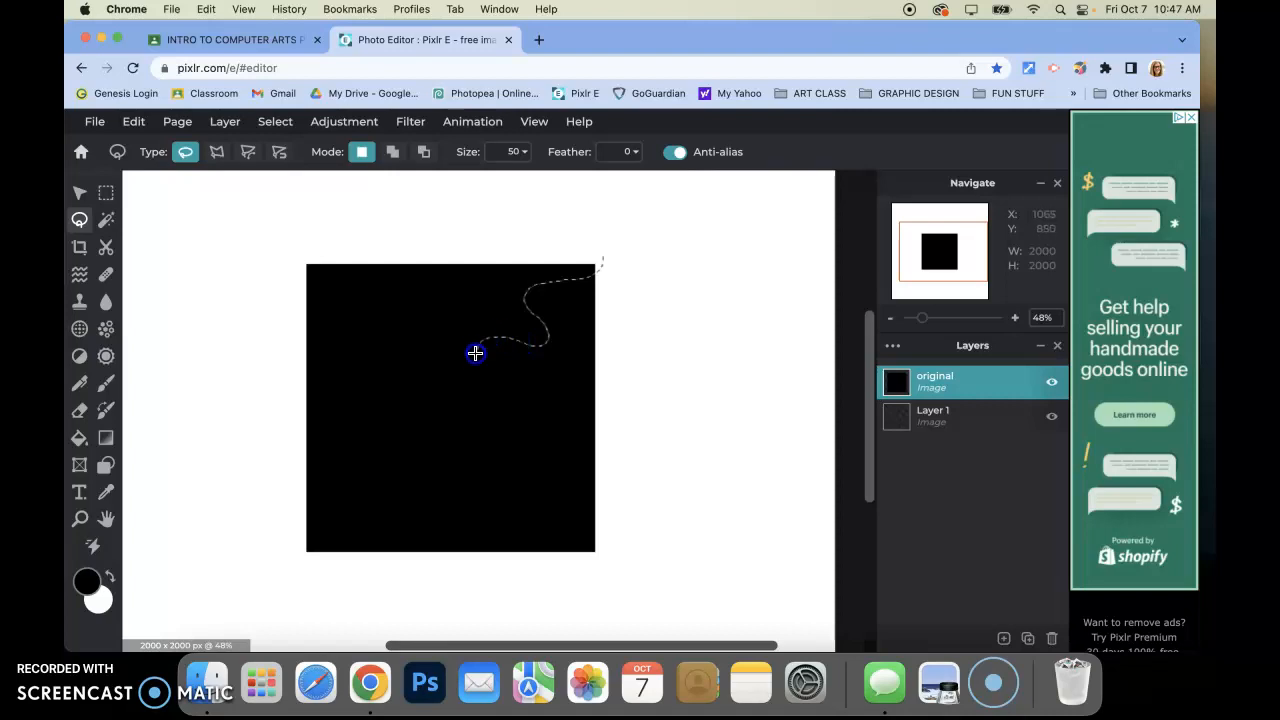
left_click_drag(526, 434, 549, 464)
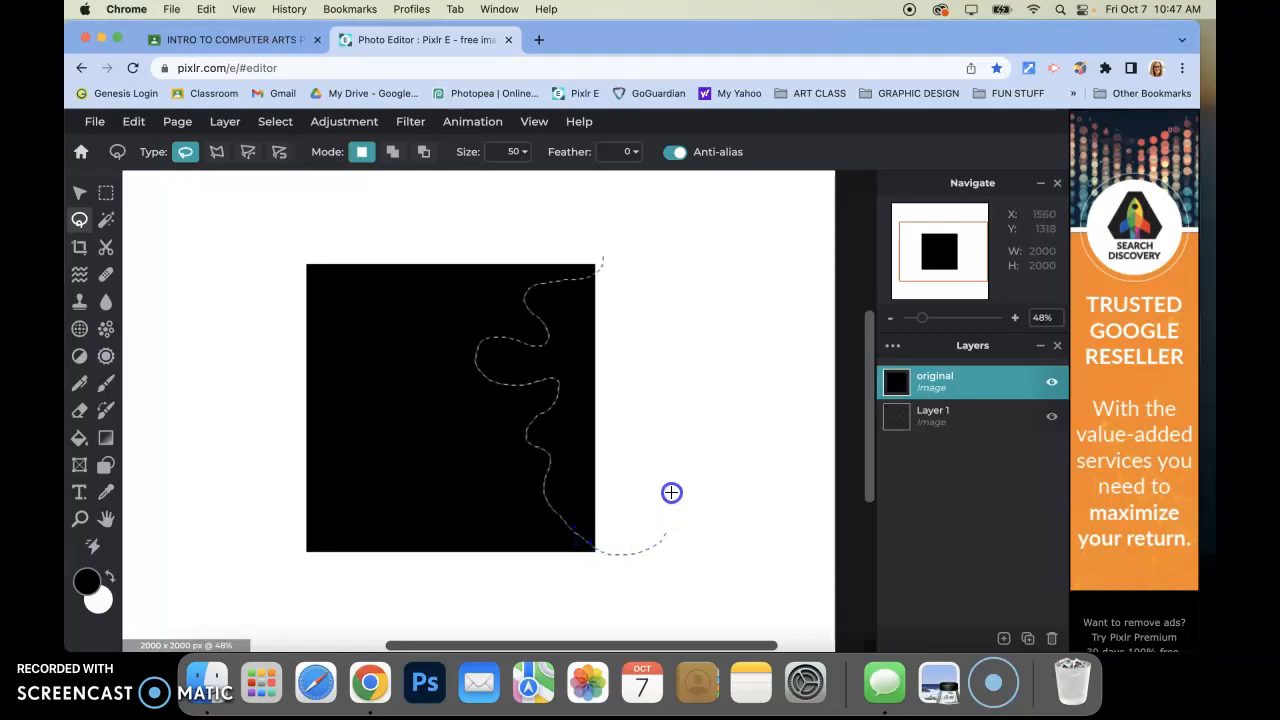
left_click_drag(607, 257, 609, 257)
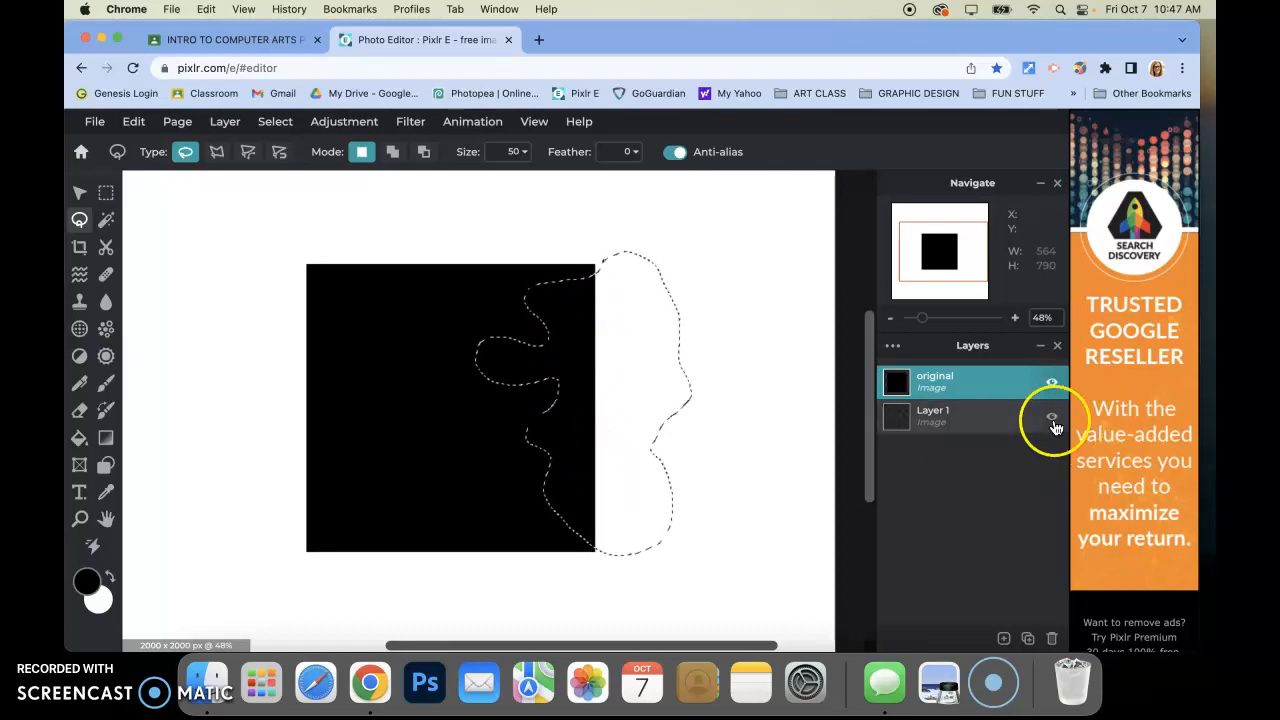
- Cut the selected wavy piece from the original layer and paste it as a new layer, allowing clipboard access
left_click(982, 376)
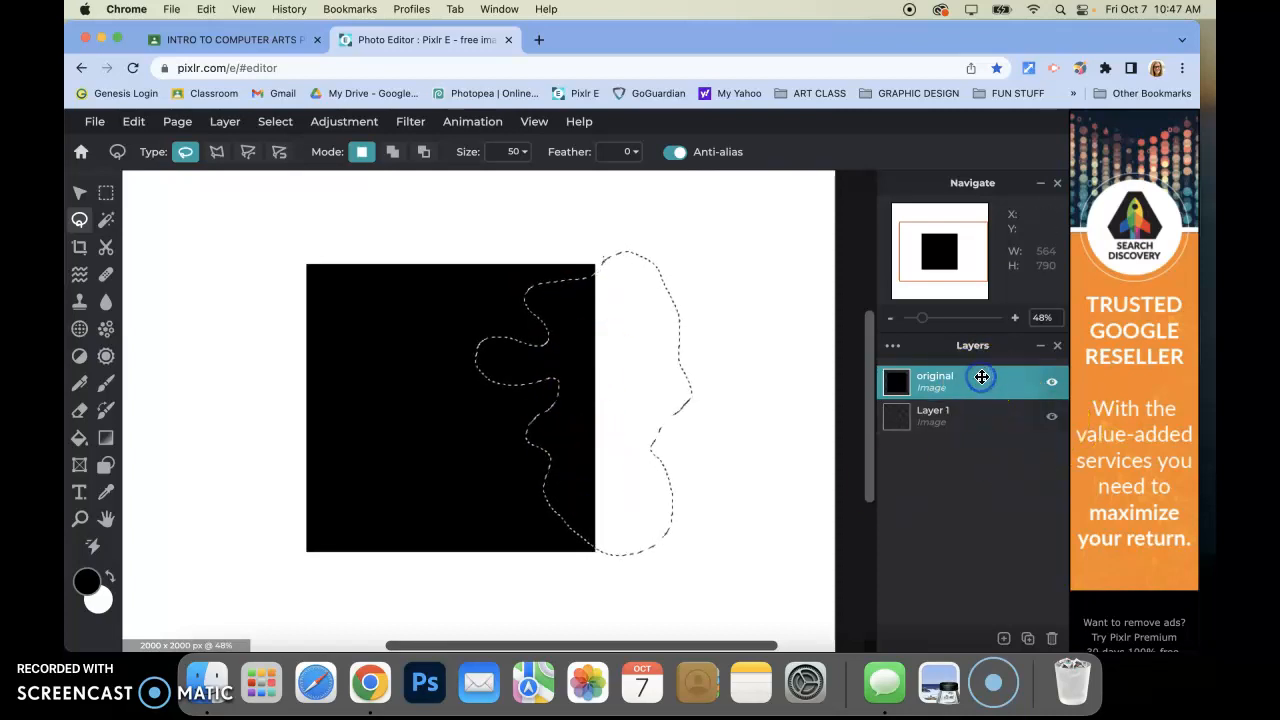
left_click(134, 121)
left_click(138, 193)
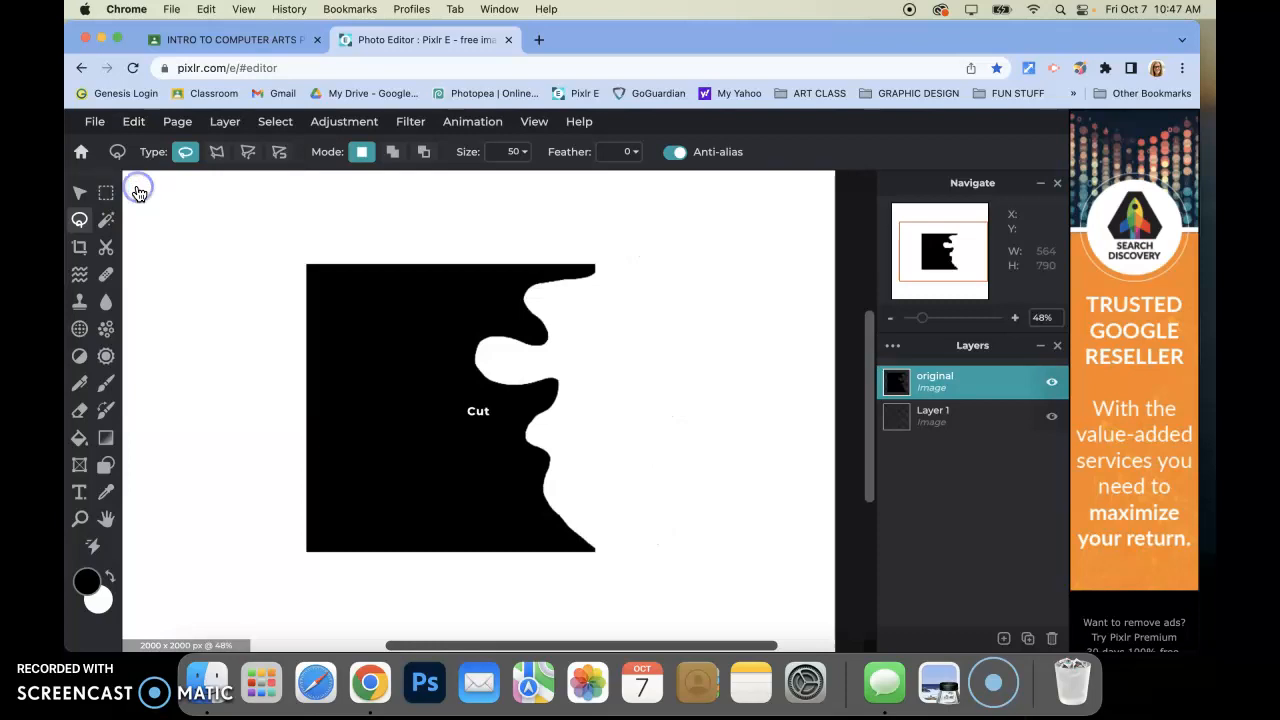
left_click(134, 121)
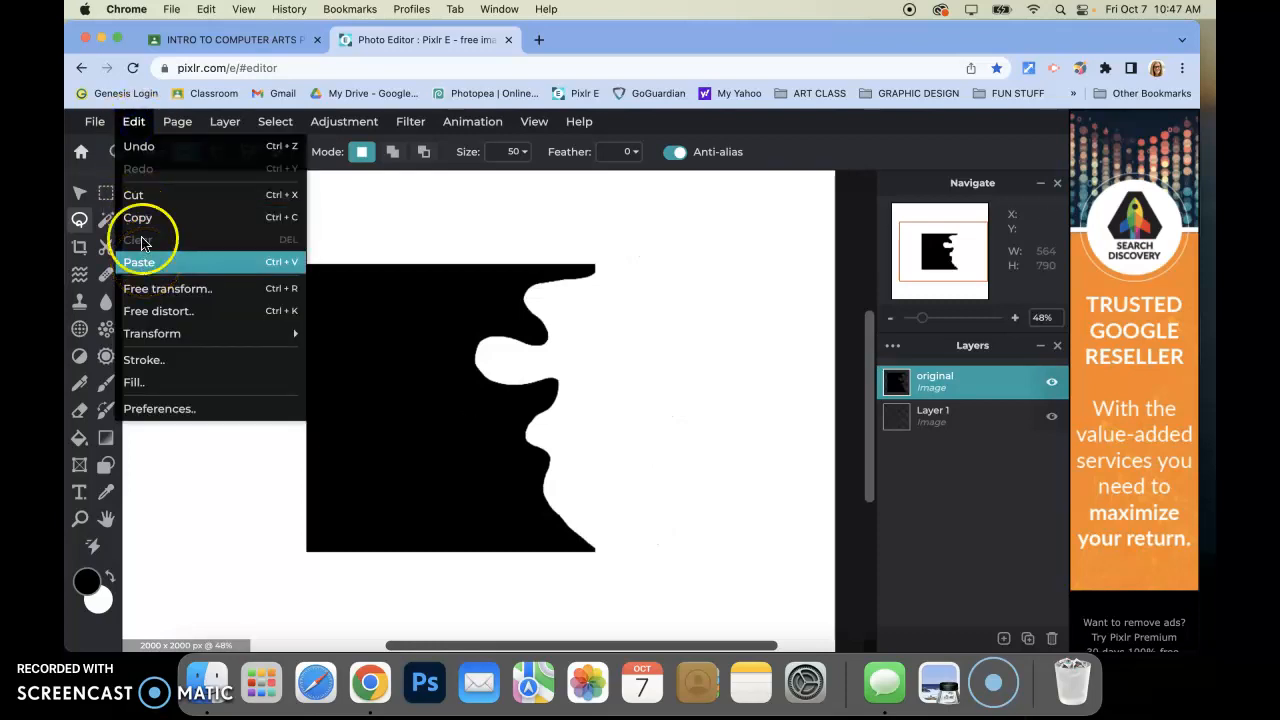
left_click(140, 196)
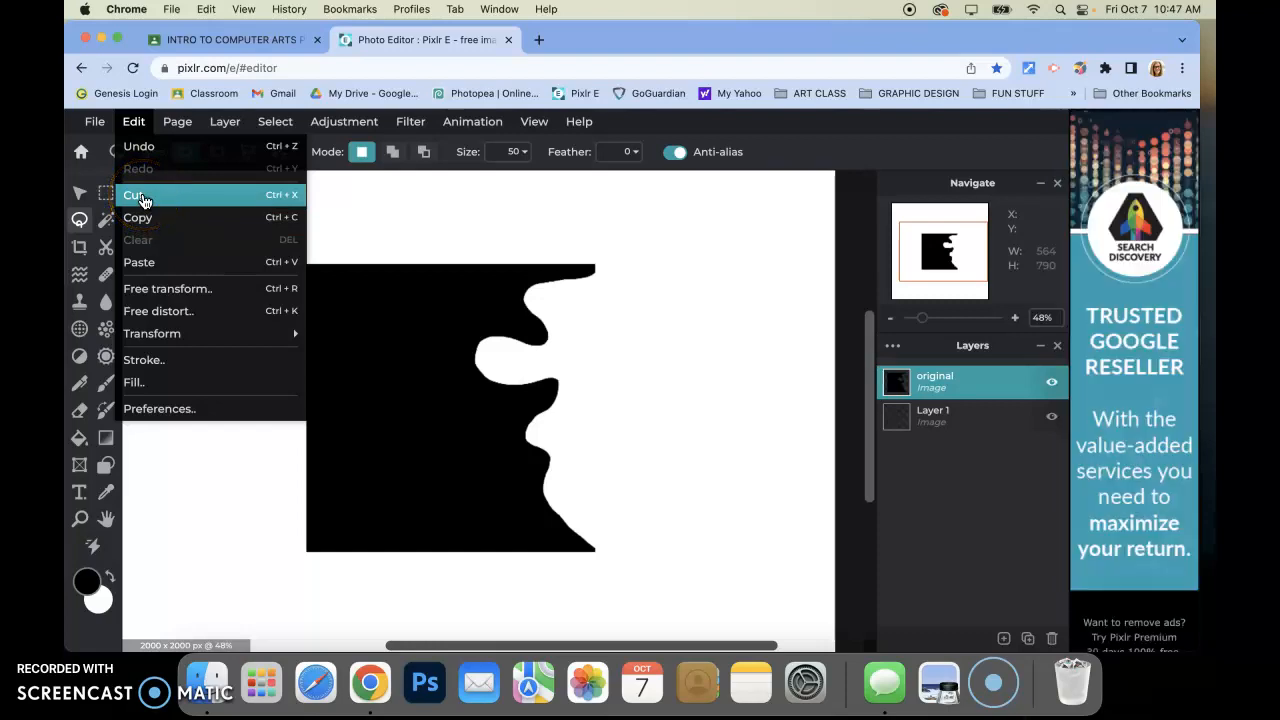
left_click(146, 270)
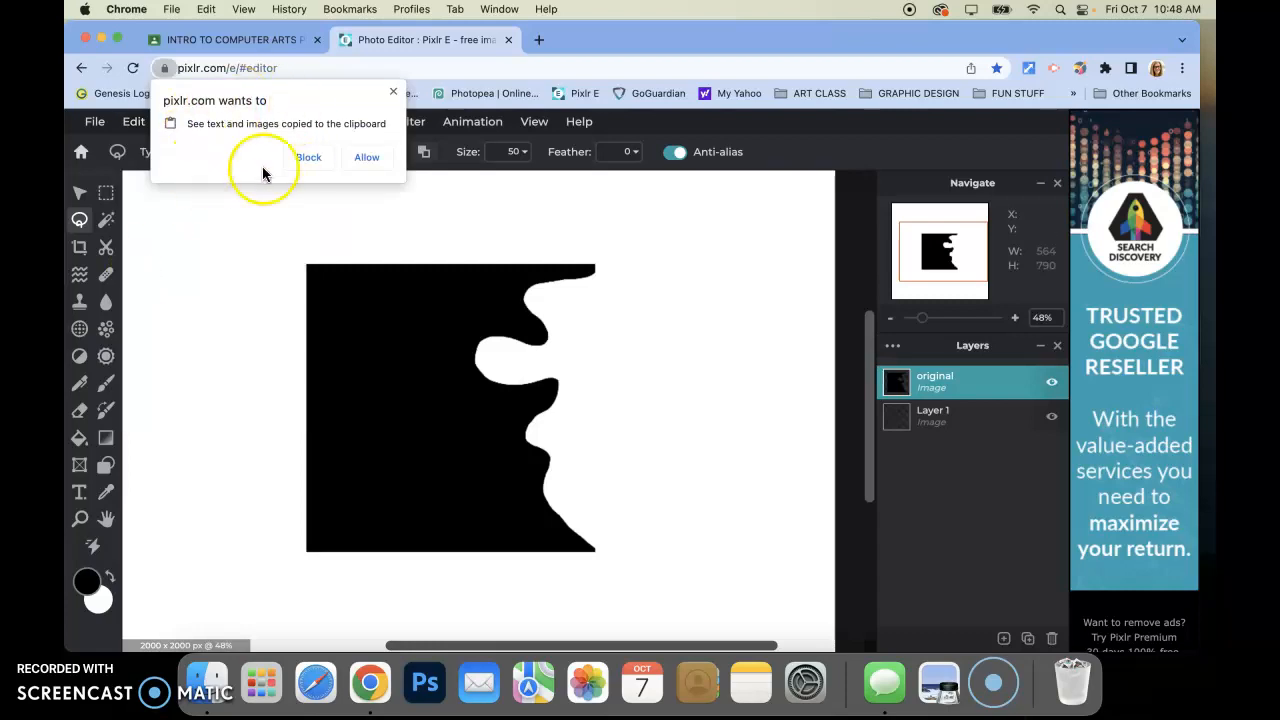
left_click(358, 160)
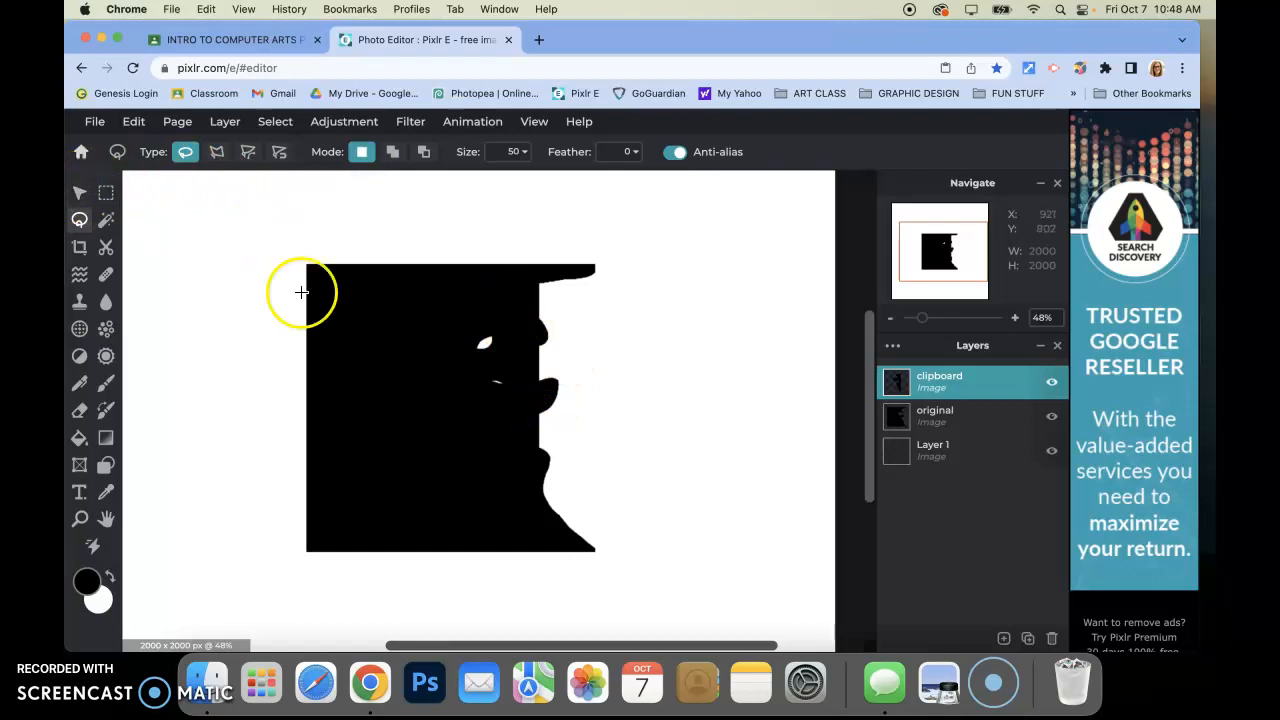
- Flip the pasted piece horizontally and position it outside the square's right edge at X 1375, Y 625 to mirror the cutout
left_click(78, 192)
left_click_drag(458, 339, 557, 349)
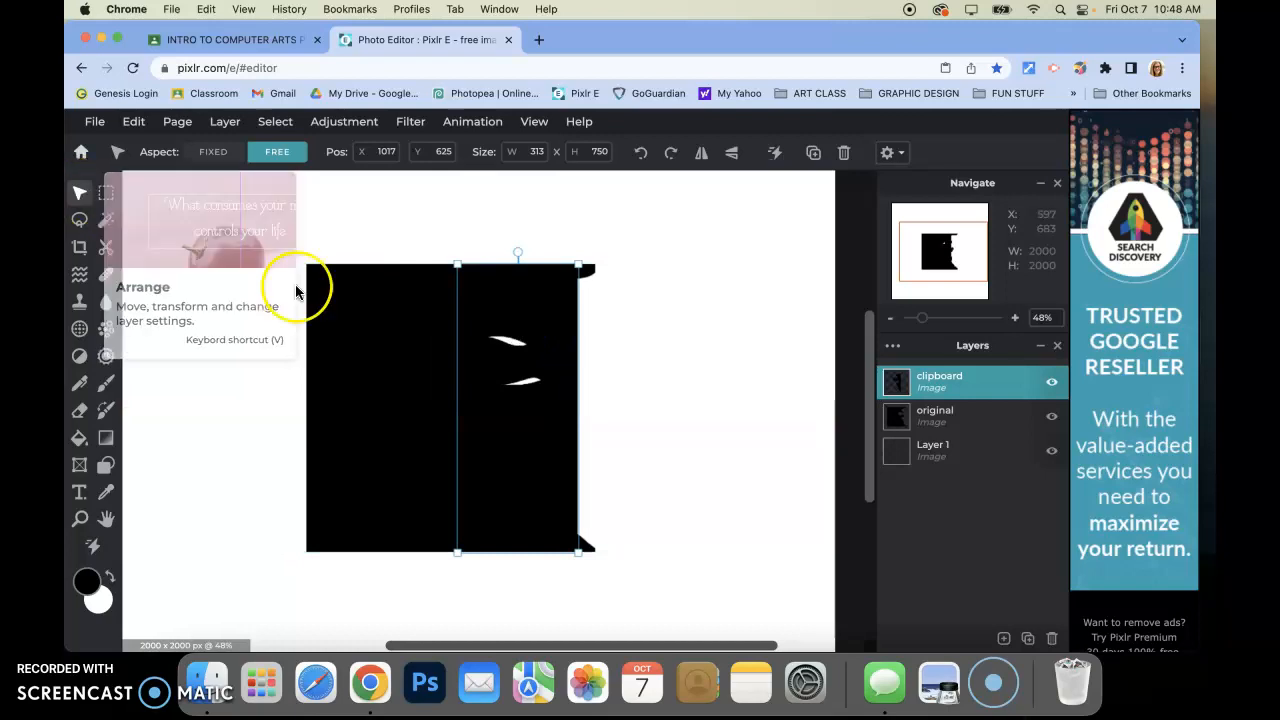
left_click_drag(566, 414, 673, 418)
left_click(614, 471)
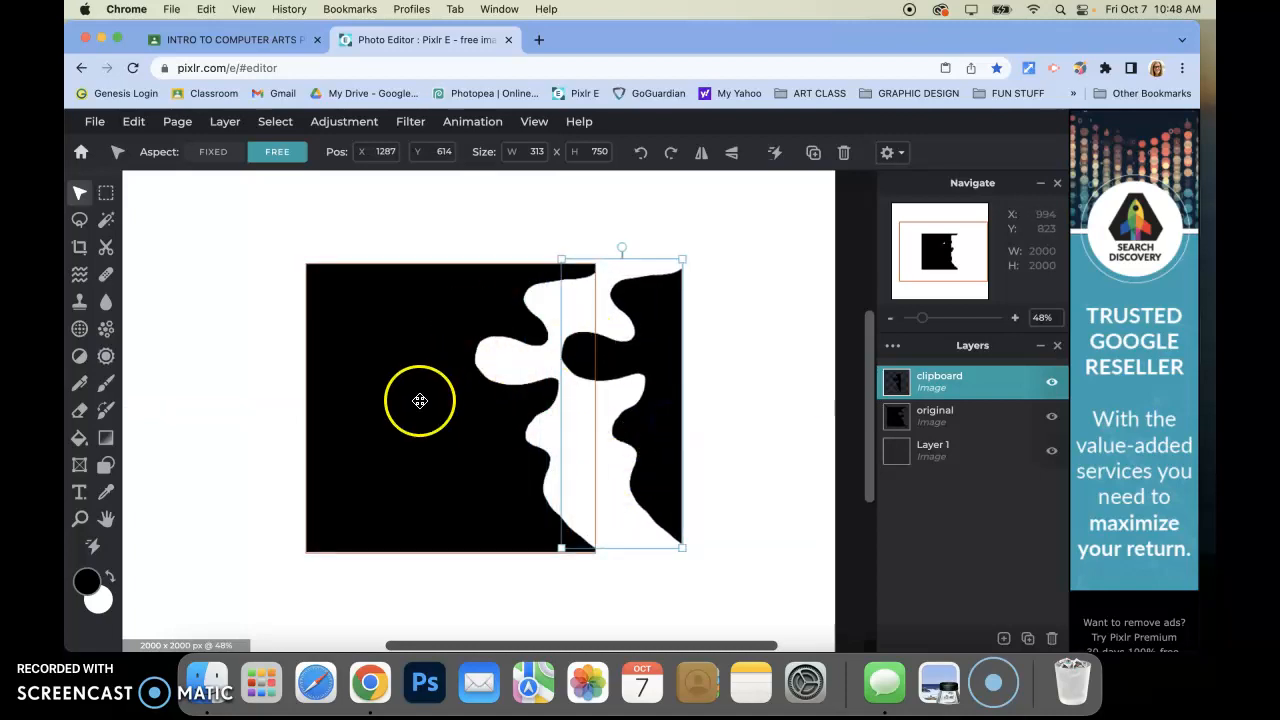
mouse_move(652, 352)
left_mouse_down()
mouse_move(686, 357)
mouse_move(667, 370)
left_mouse_up()
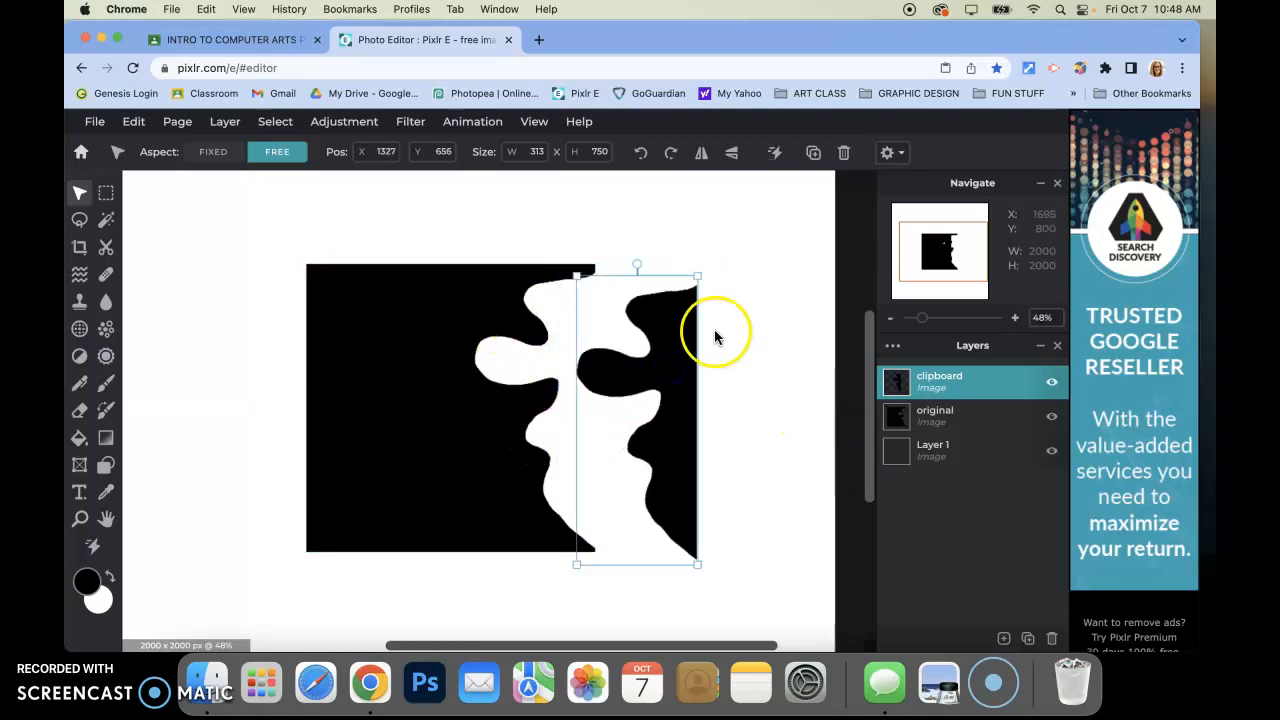
left_click(701, 153)
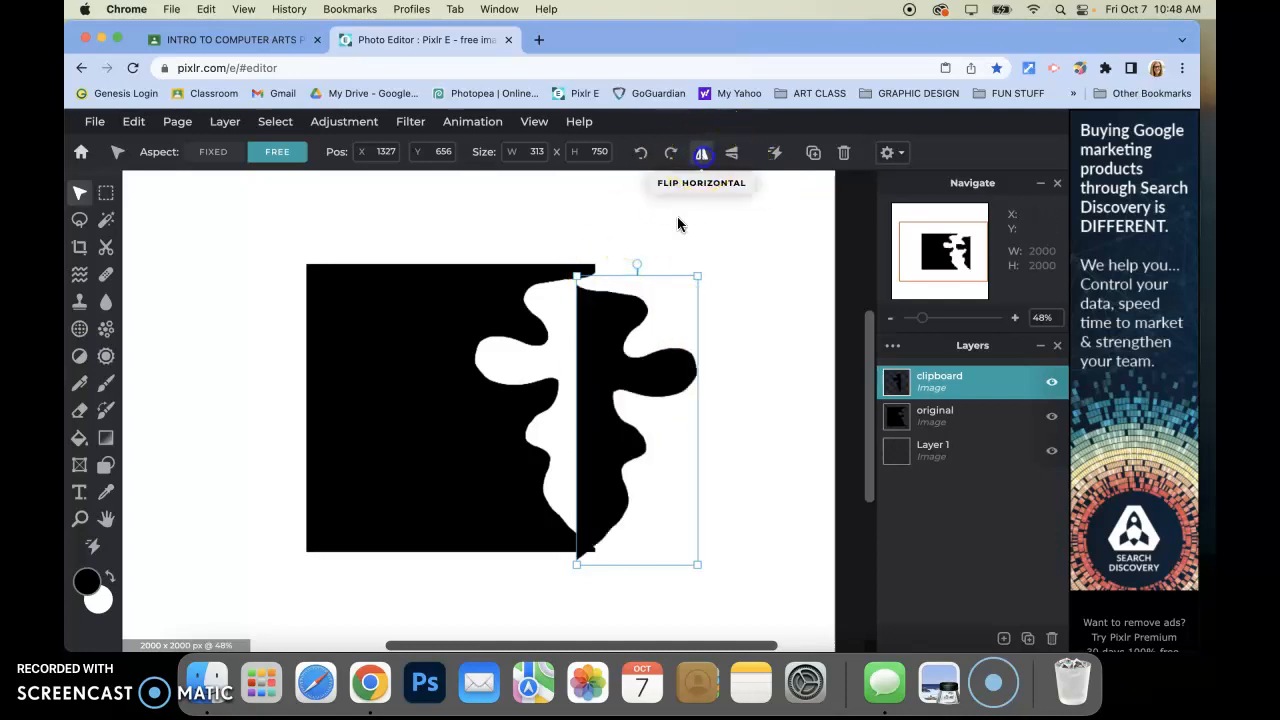
left_click_drag(589, 406, 609, 396)
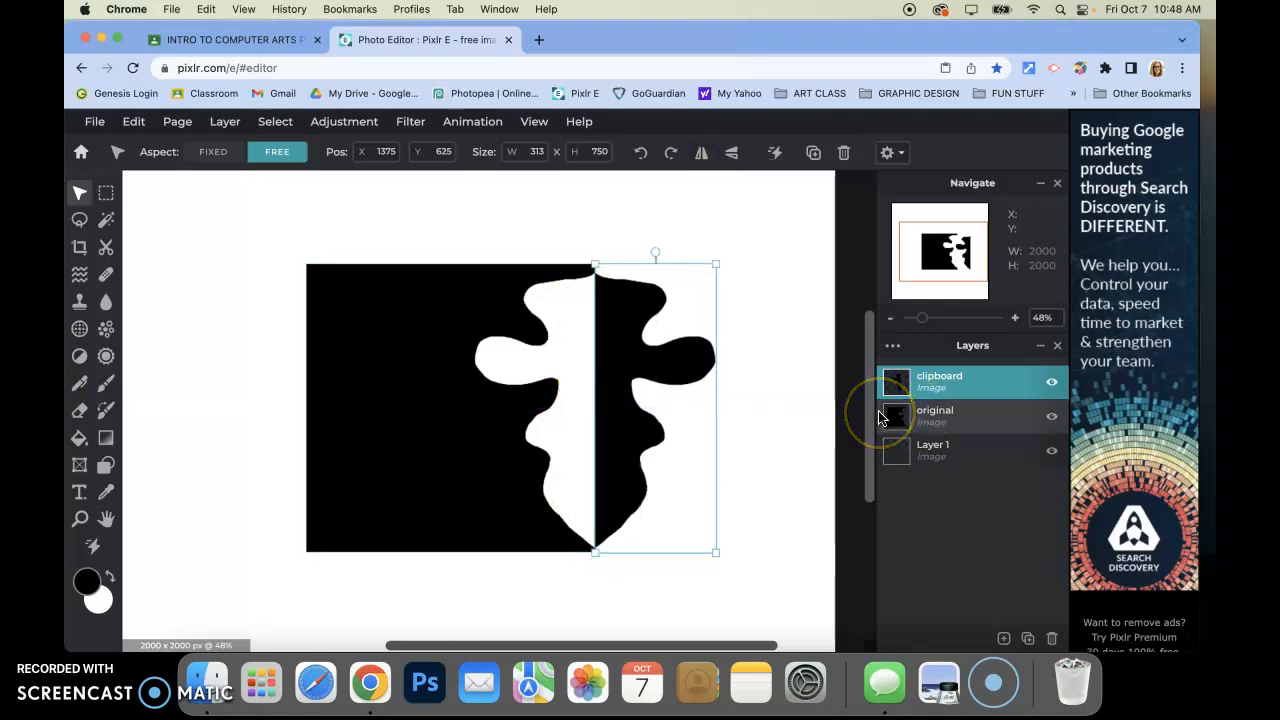
- Draw a jagged polygonal lasso selection about 802 by 485 px along the black square's top edge with the original layer active
left_click(988, 418)
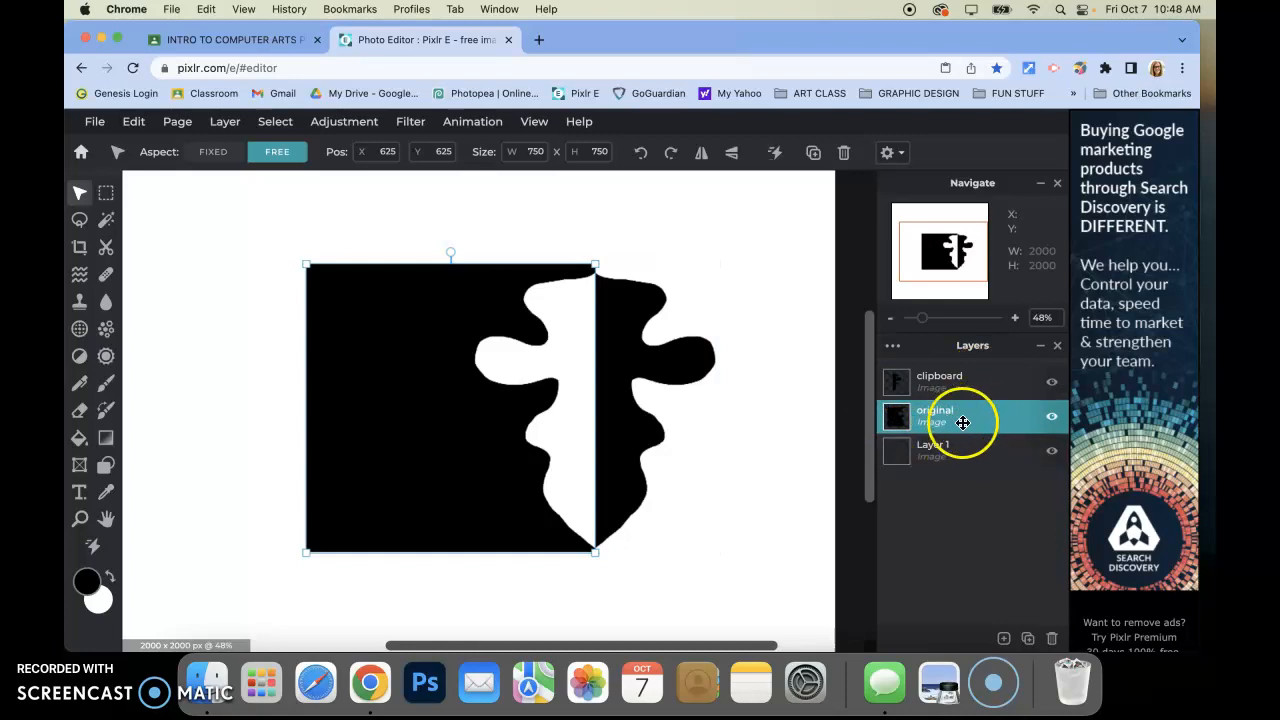
left_click(79, 219)
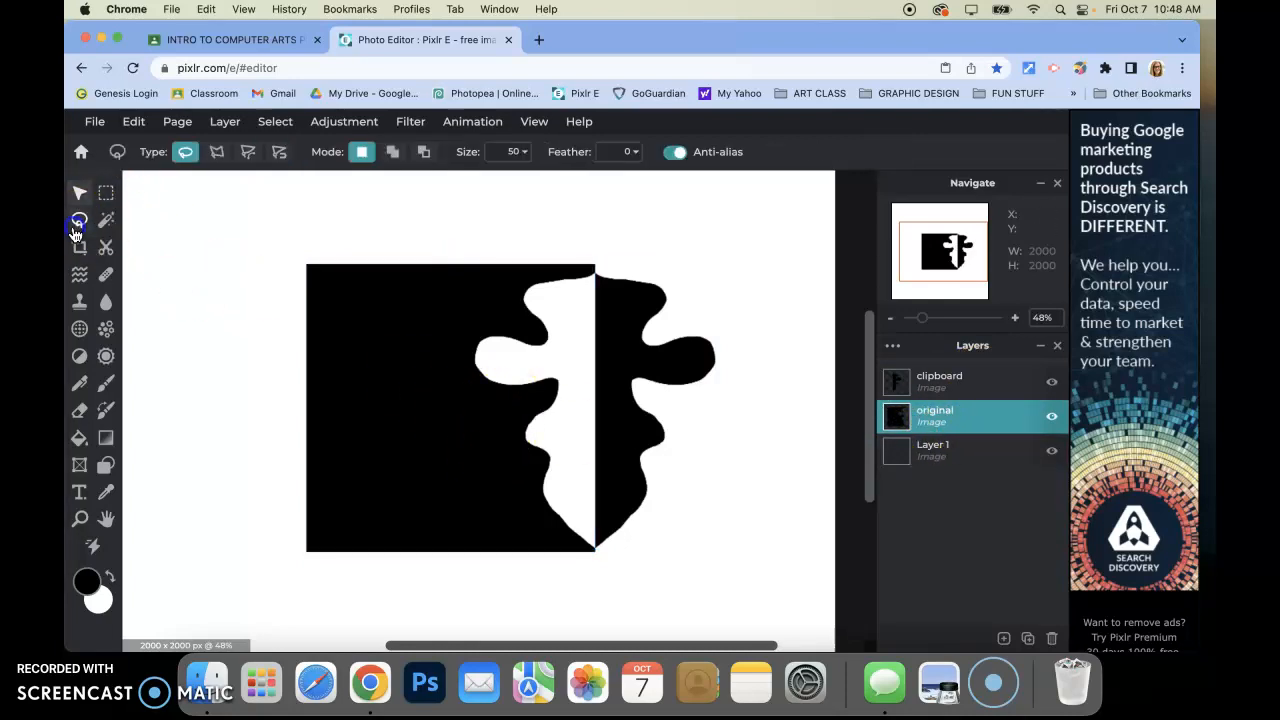
left_click(218, 158)
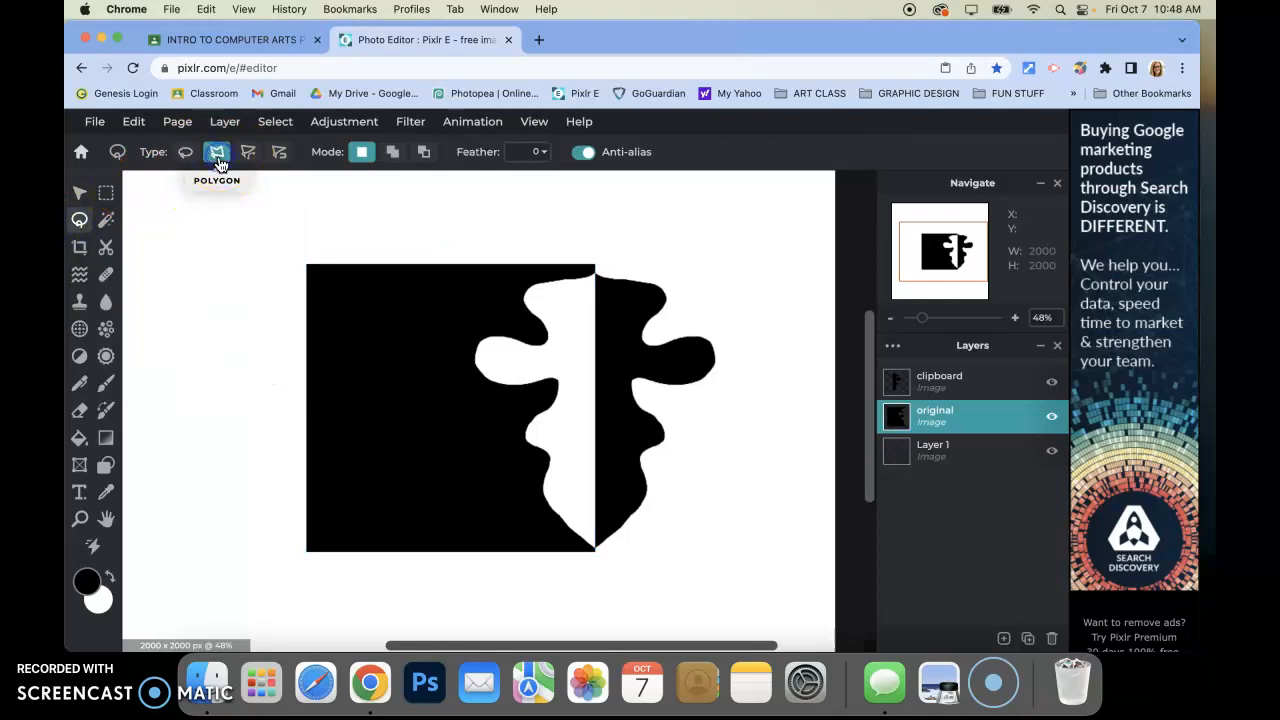
left_click(293, 240)
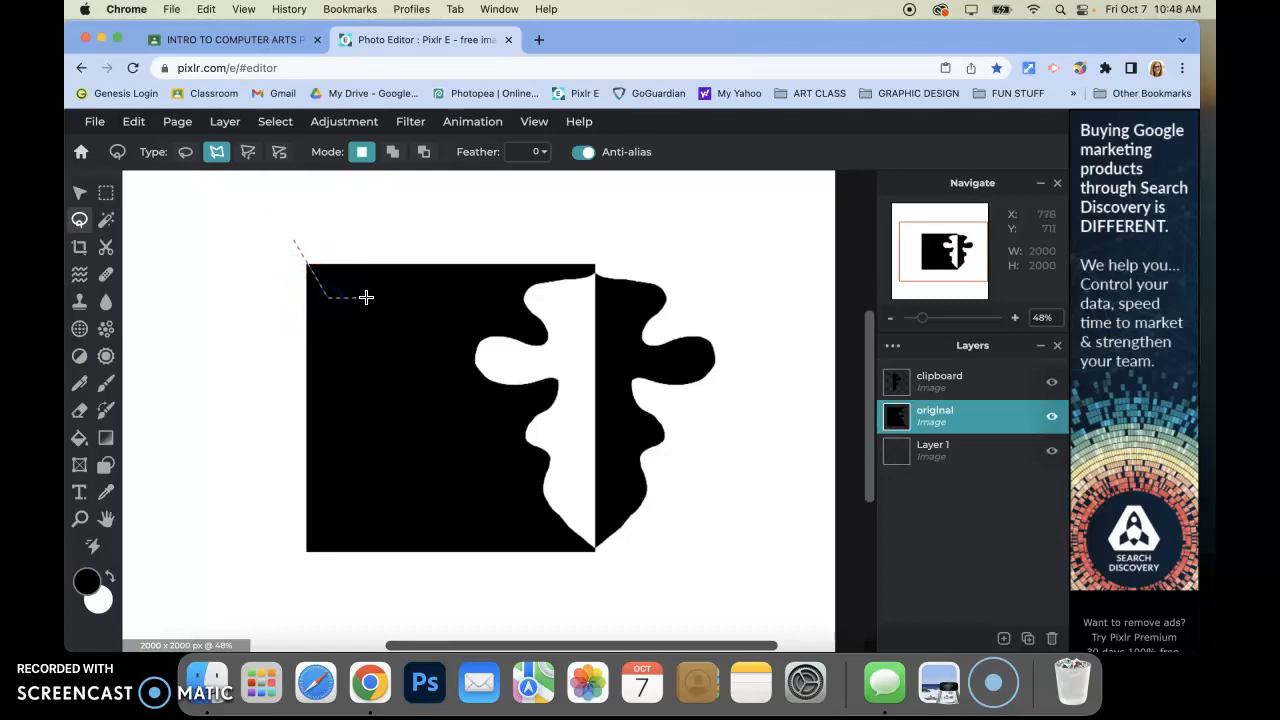
left_click(433, 345)
left_click_drag(512, 420, 528, 411)
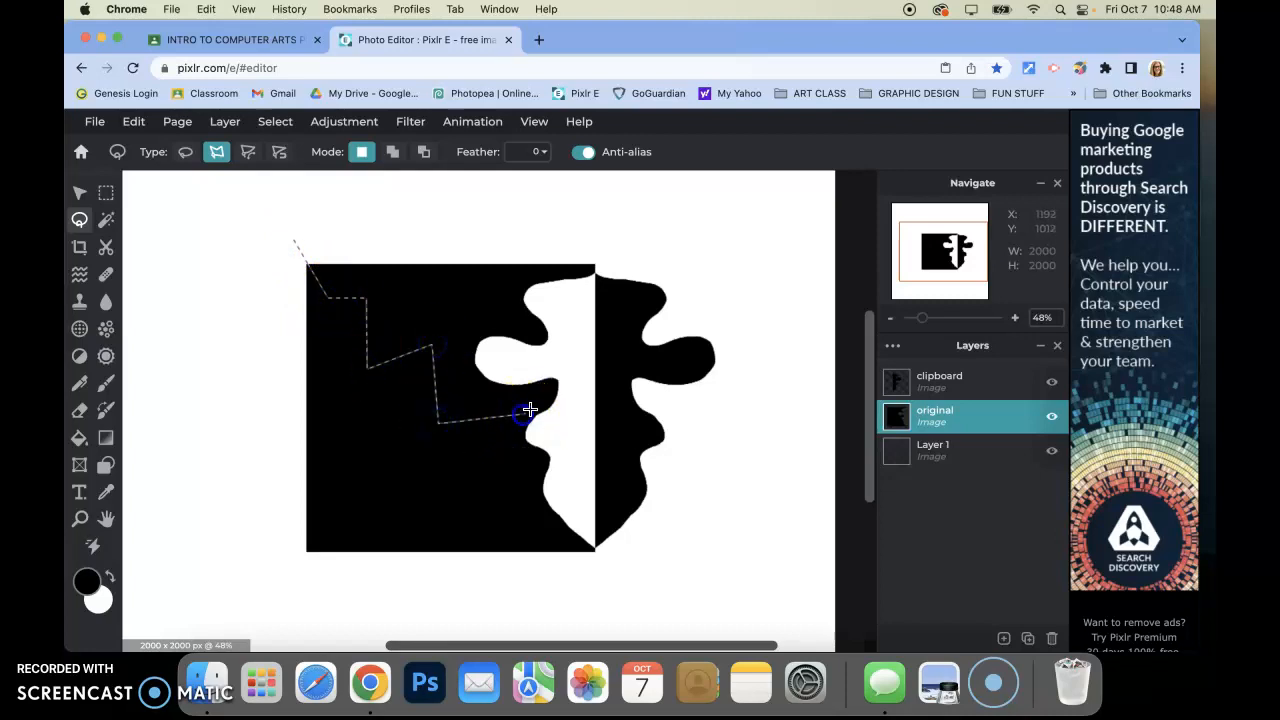
left_click(466, 363)
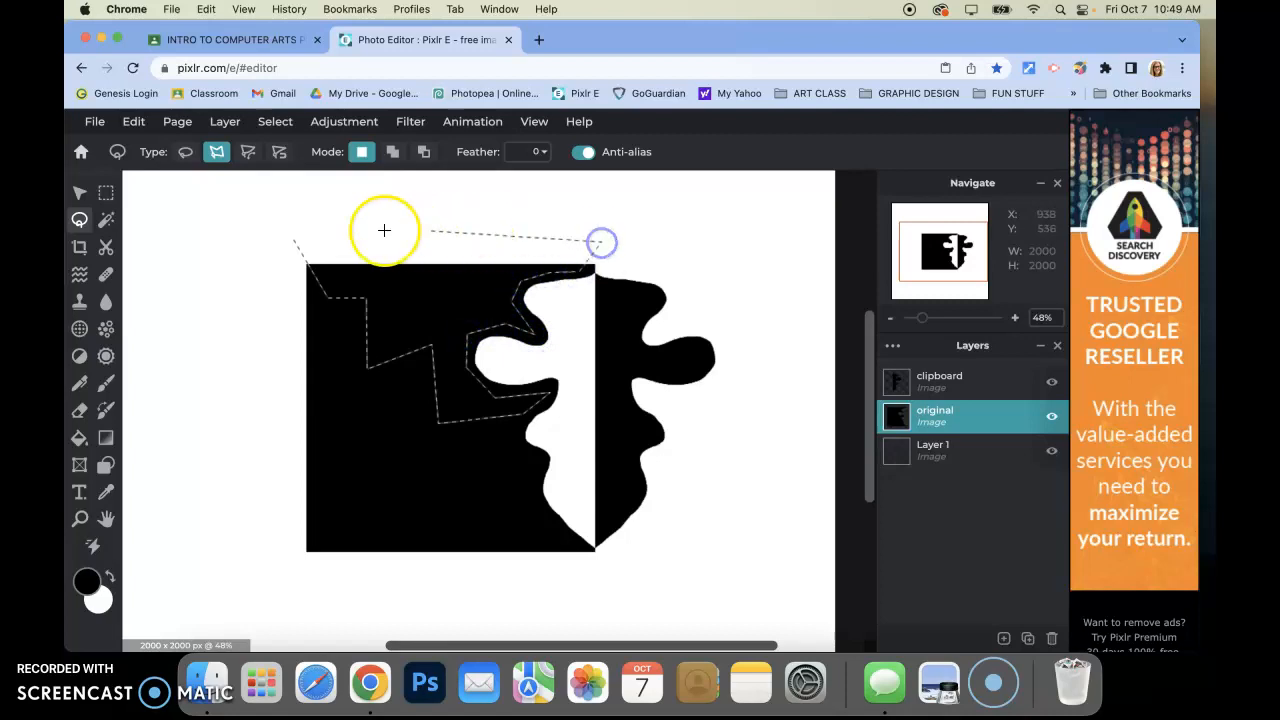
left_click(294, 236)
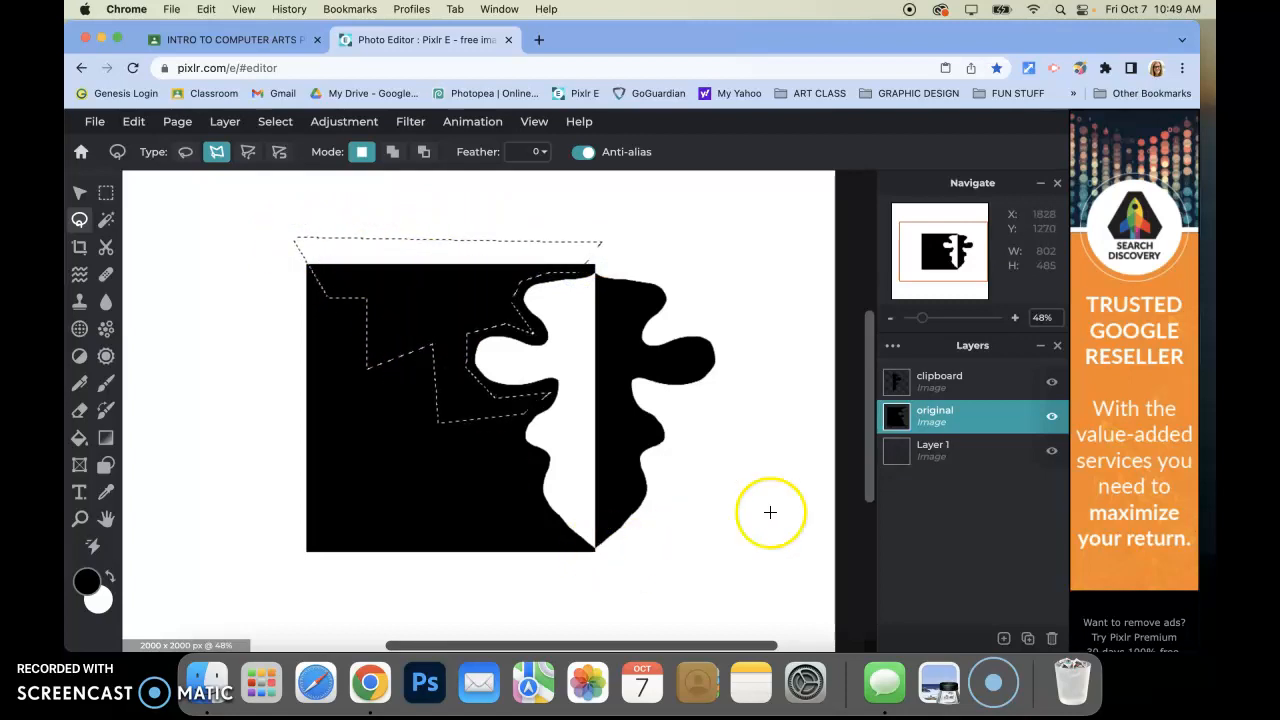
- Toggle the visibility of the original and clipboard layers to check which shapes each one holds
left_click(1051, 417)
left_click(1051, 417)
left_click(1052, 419)
left_click(1052, 419)
left_click(1052, 419)
left_click(1052, 419)
left_click(1052, 419)
left_click(1052, 419)
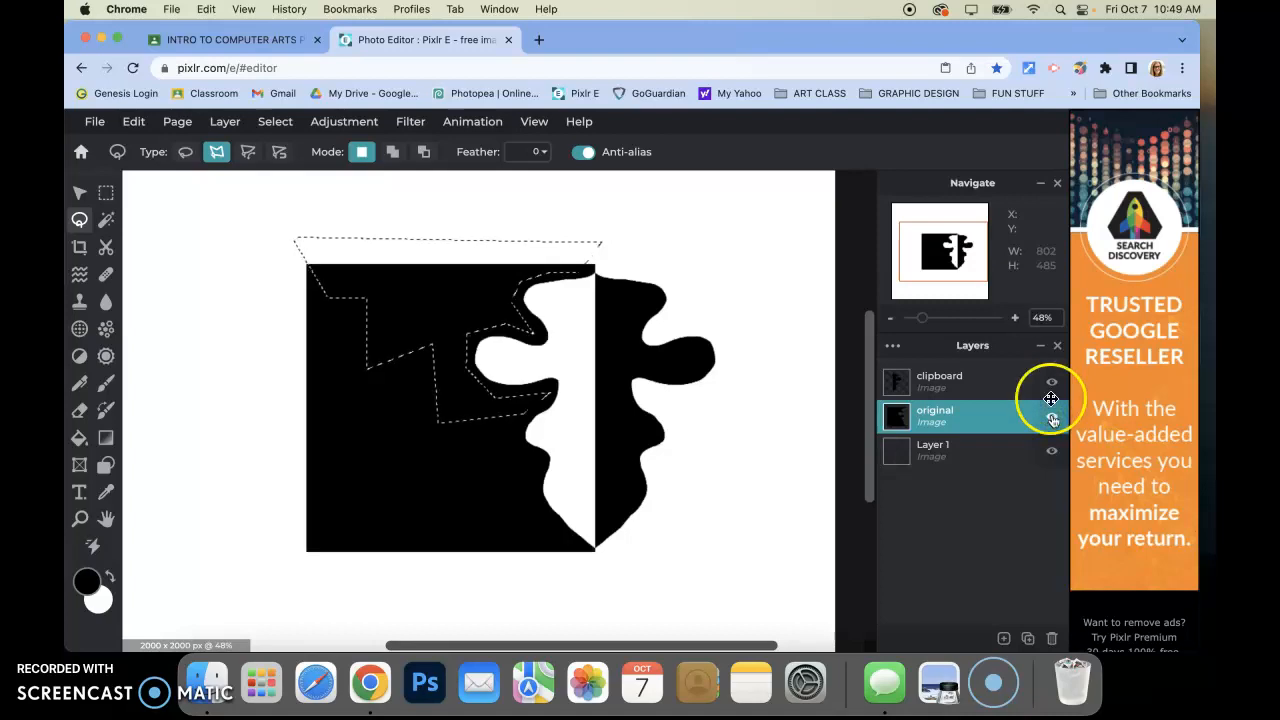
left_click(1051, 382)
left_click(1051, 382)
left_click(1052, 419)
left_click(1052, 419)
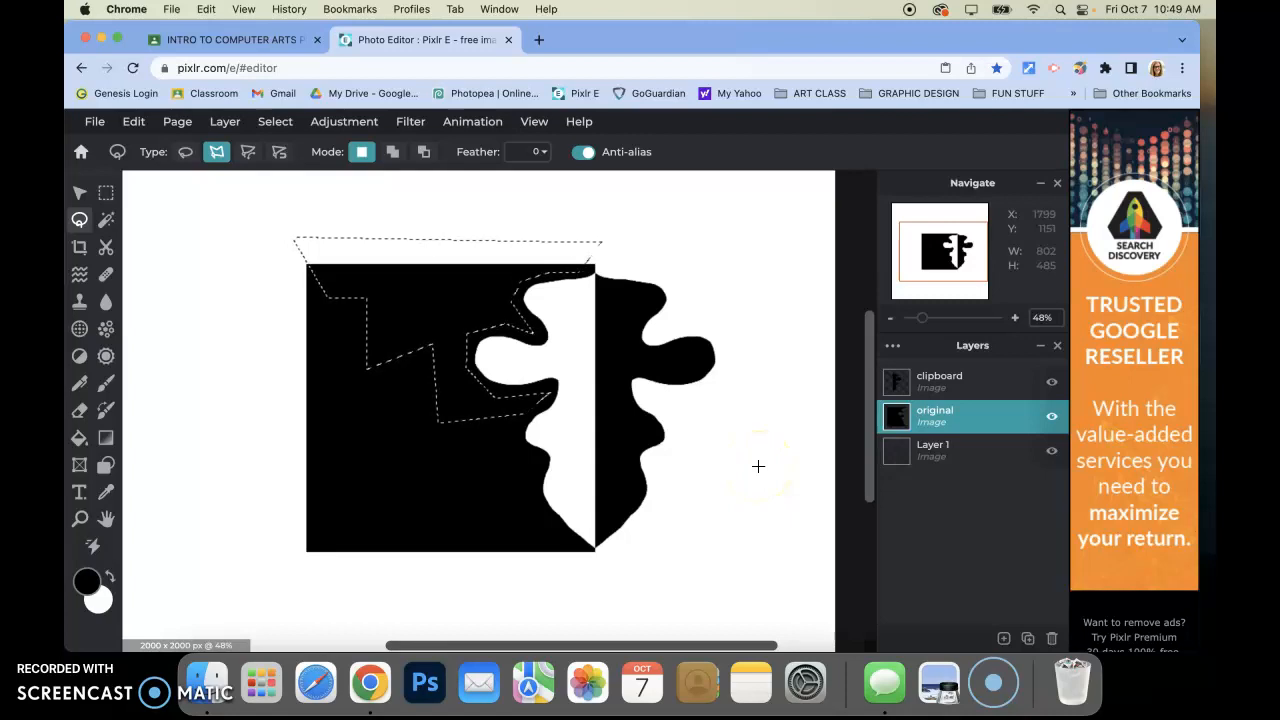
- Cut the selected jagged piece from the original layer, paste it as a new layer and move it roughly over its cutout
key("super+x")
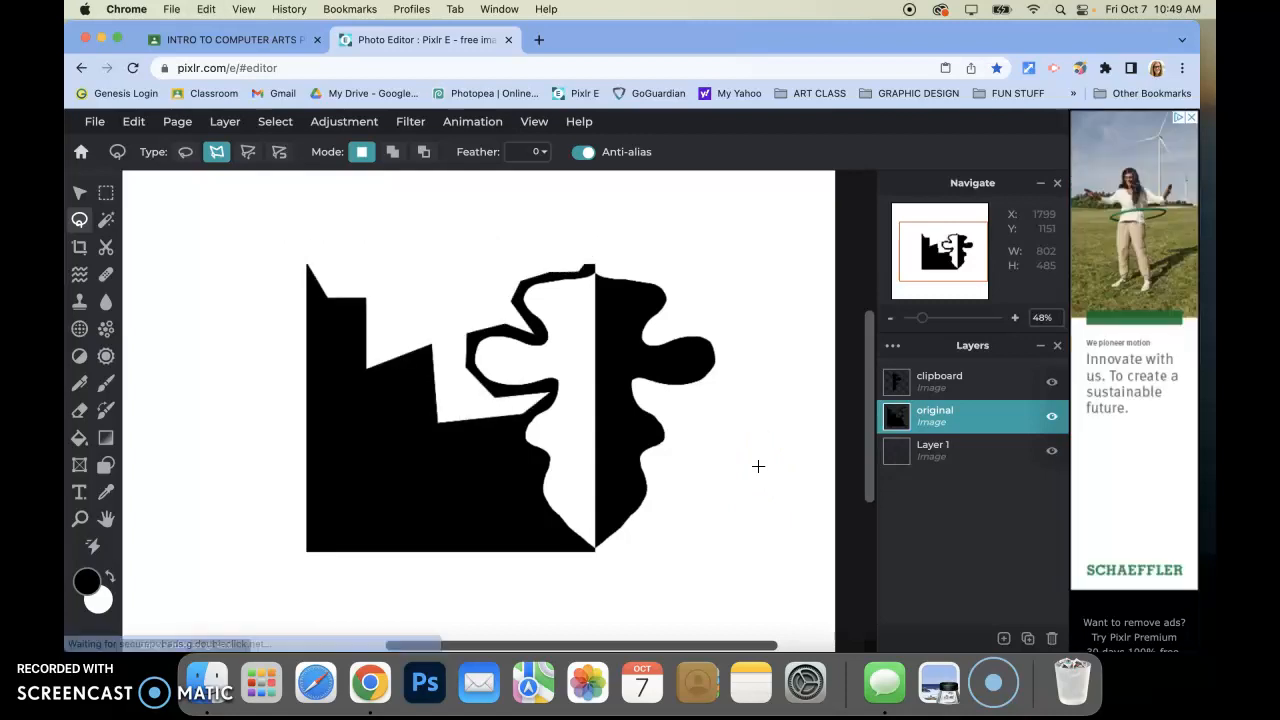
key("super+v")
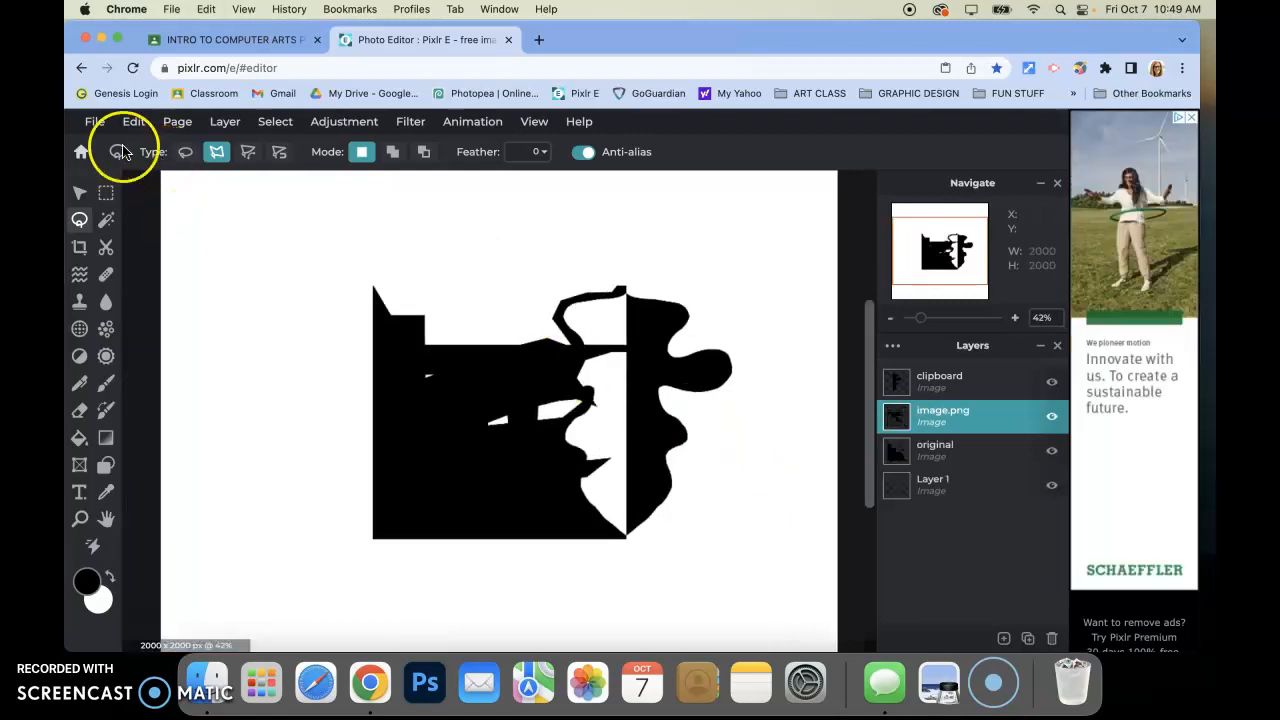
left_click(80, 192)
left_click_drag(508, 380, 487, 316)
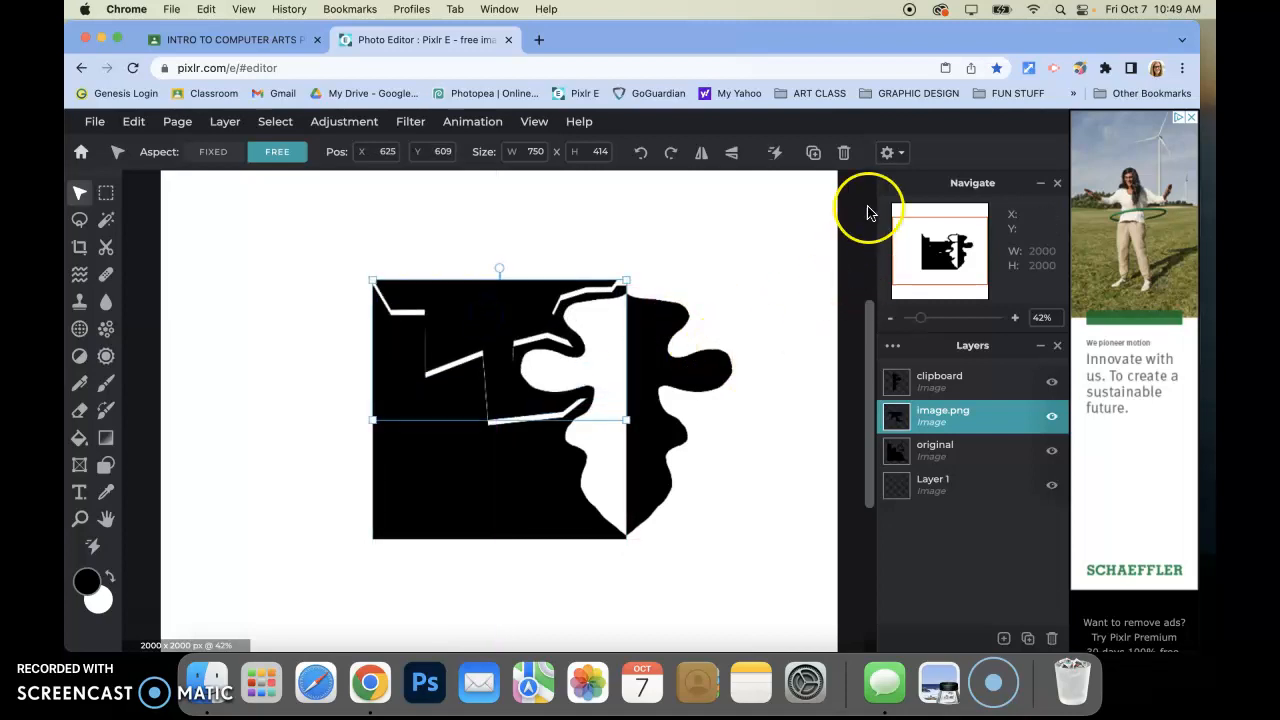
- Flip the jagged piece vertically and align it outside the square's top edge at X 625, Y 211
left_click(733, 155)
left_click_drag(508, 391, 508, 262)
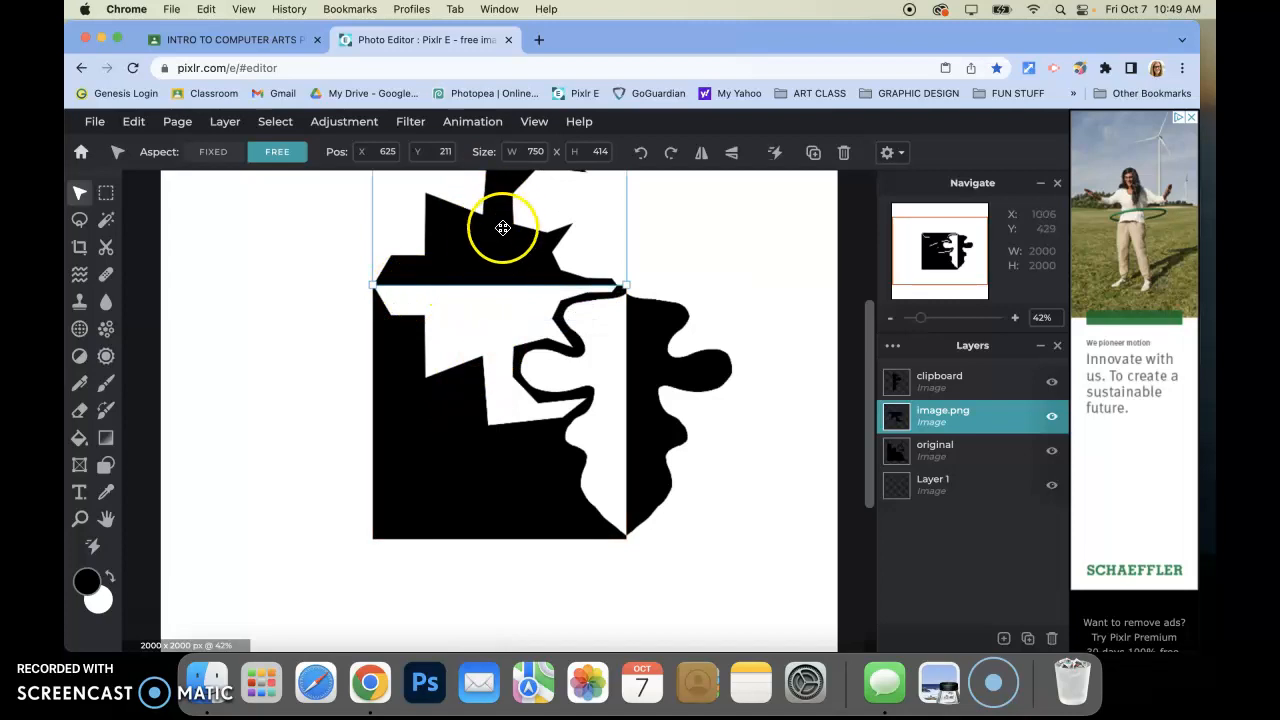
left_click_drag(870, 395, 871, 363)
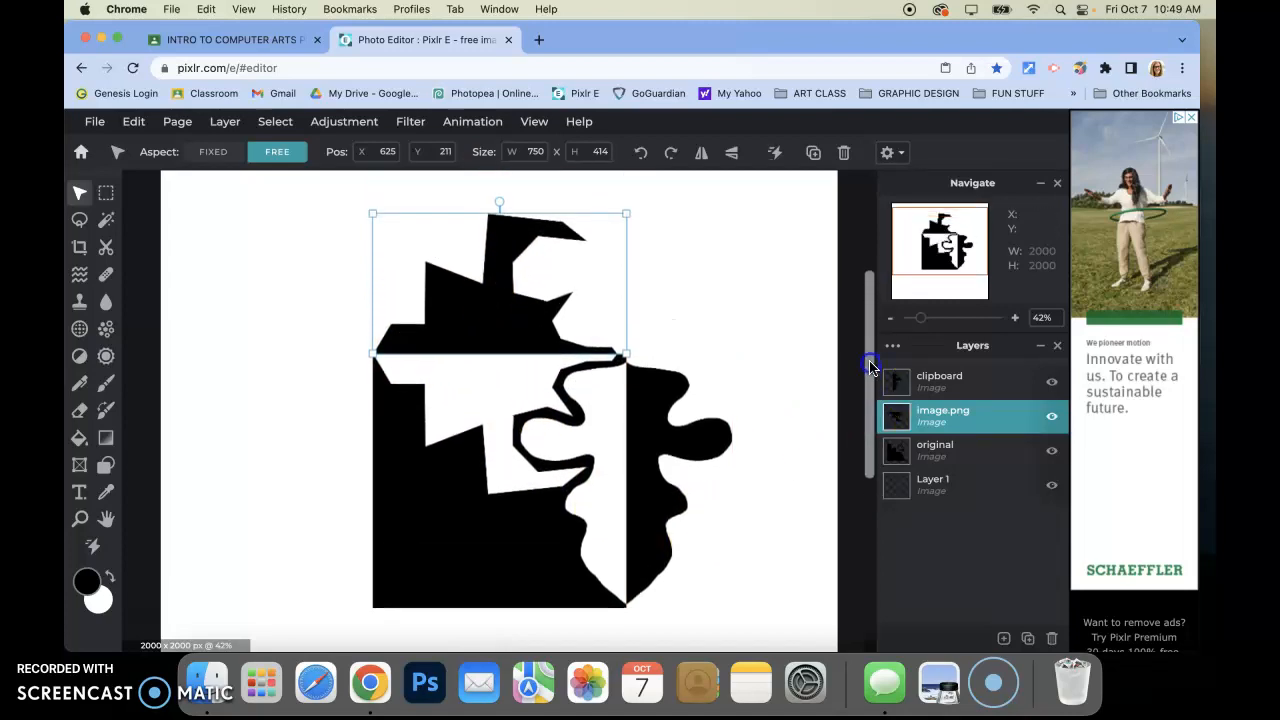
left_click_drag(471, 316, 471, 319)
left_click_drag(530, 384, 421, 341)
left_click_drag(354, 277, 481, 328)
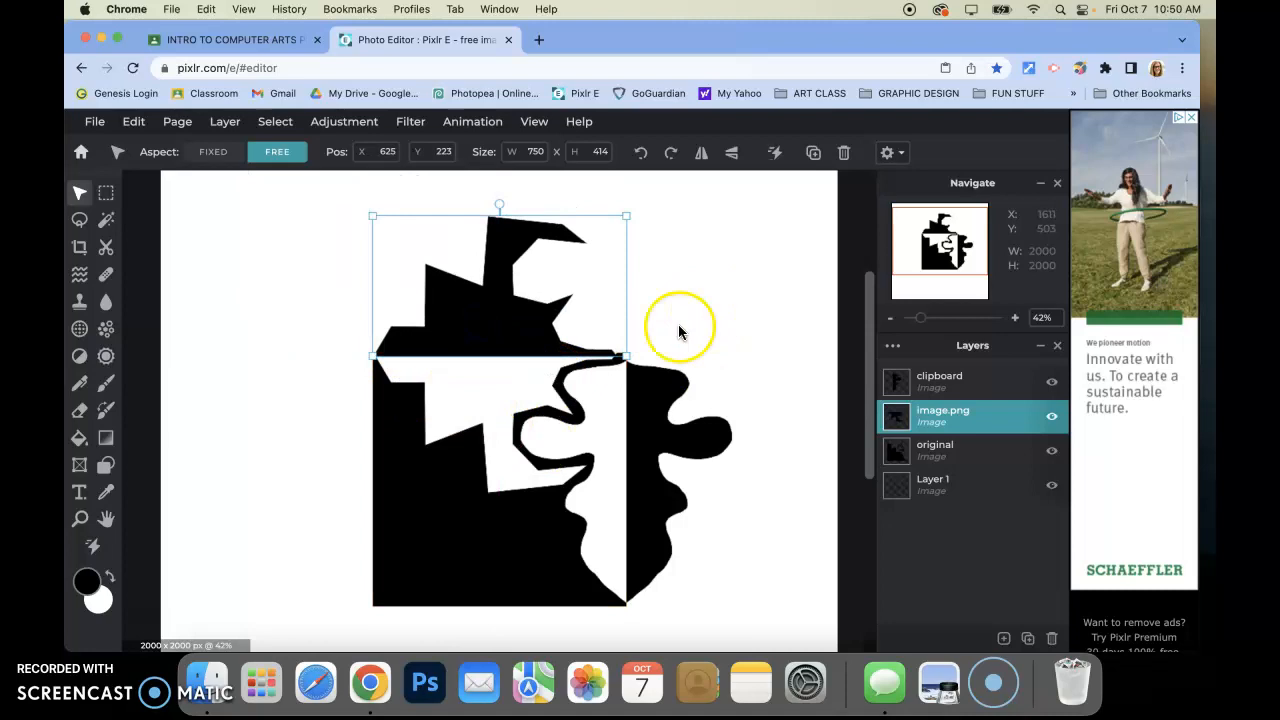
left_click(80, 219)
left_click(184, 155)
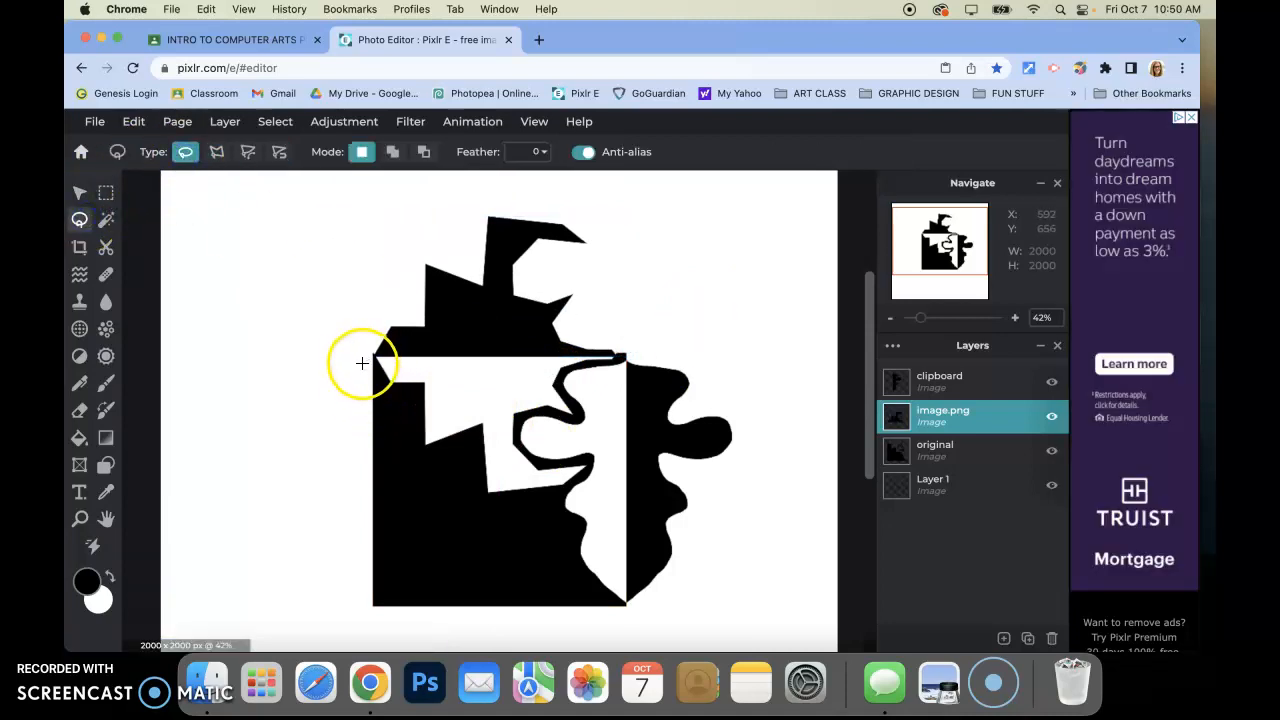
left_click(80, 192)
left_click(491, 335)
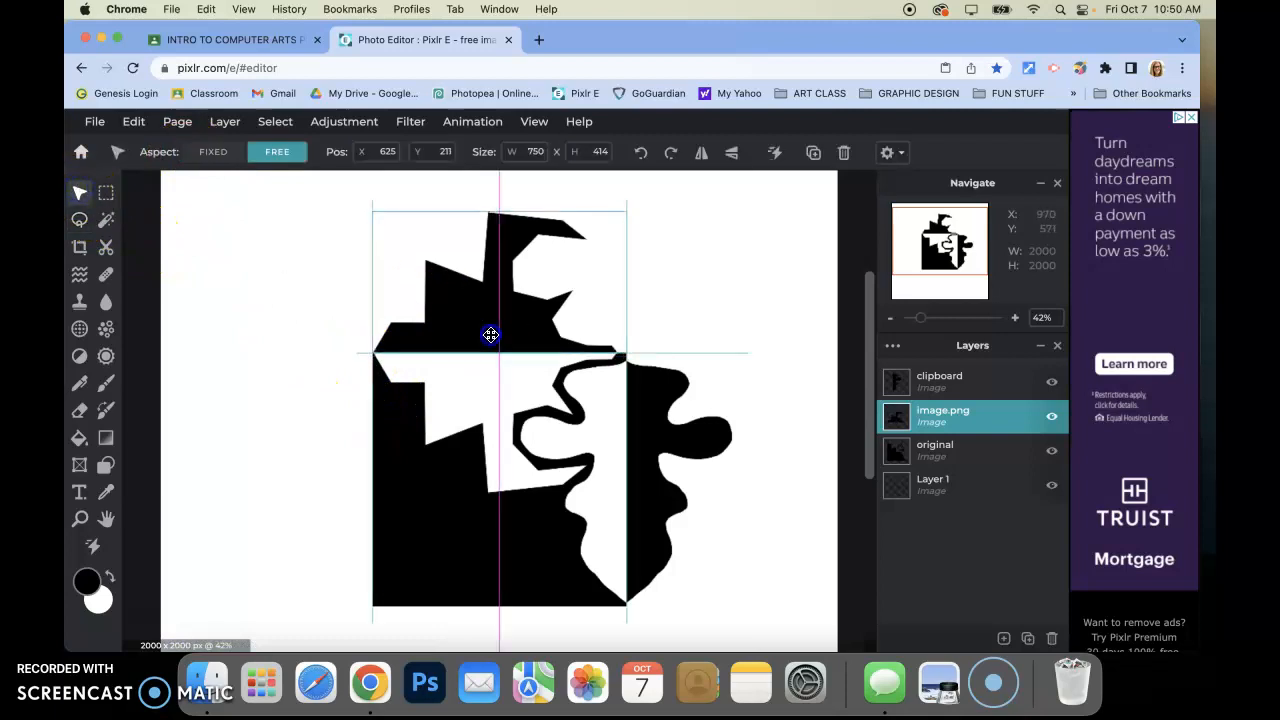
- Draw a wavy freehand lasso selection about 574 by 730 px along and beyond the square's left edge
left_click(84, 222)
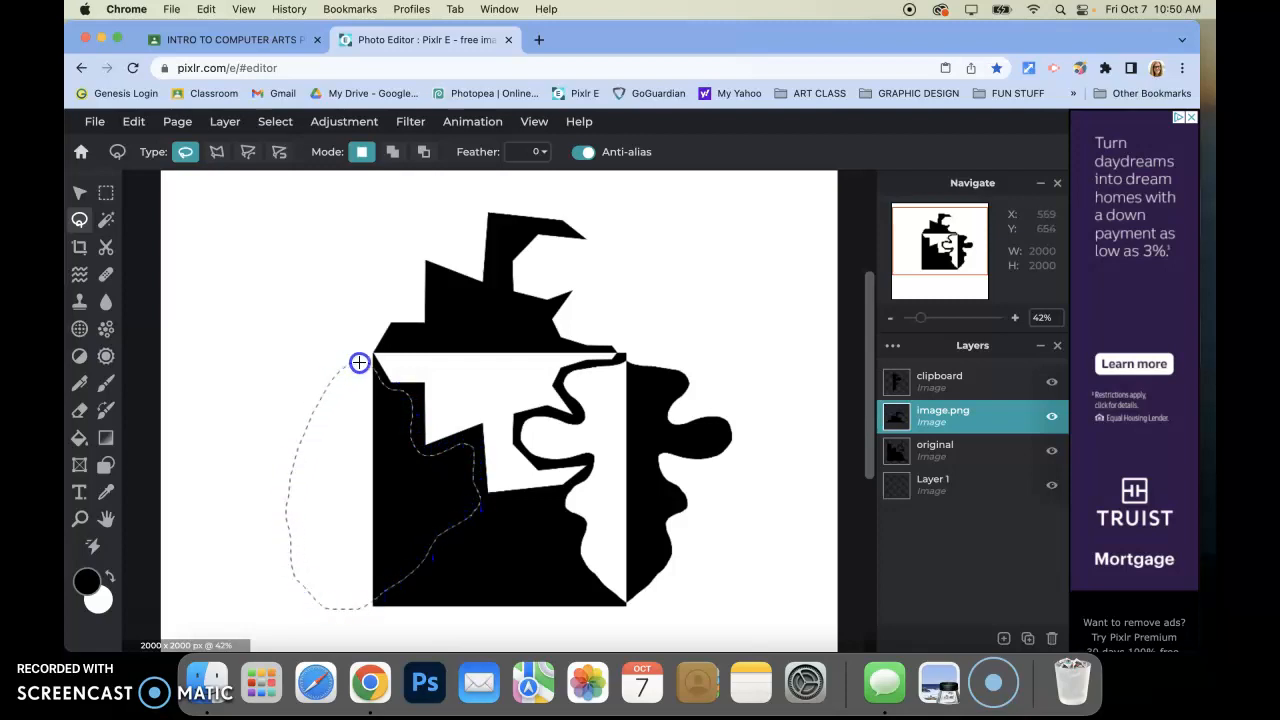
left_click_drag(378, 365, 372, 360)
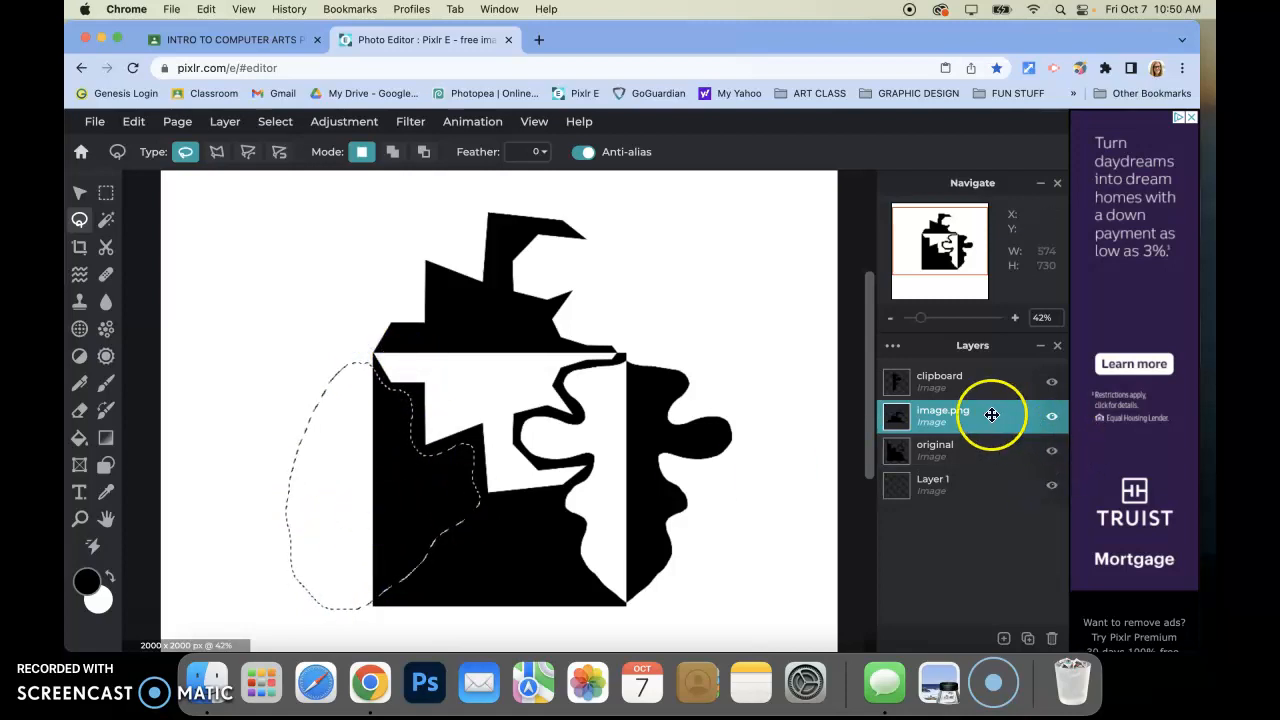
- Cut the selected wavy left piece from the original layer and paste it as a new layer
left_click(978, 452)
left_click(1051, 451)
left_click(1051, 451)
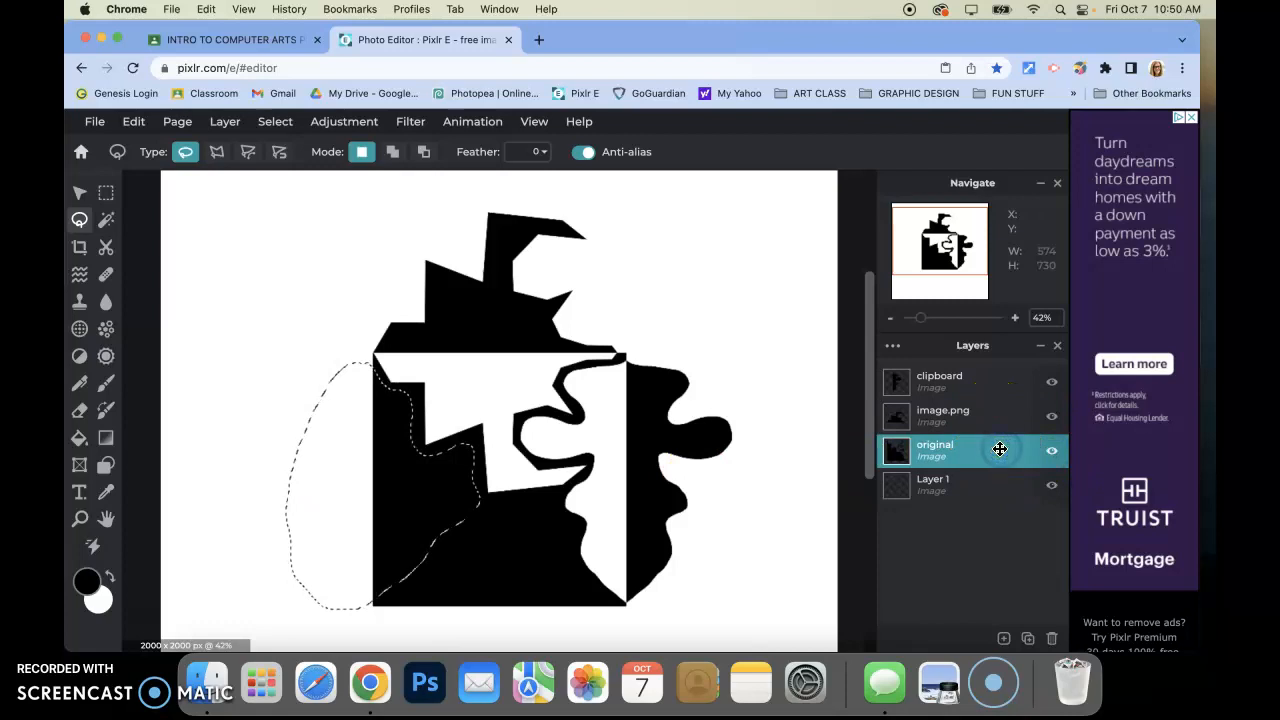
key("super+x")
key("super+v")
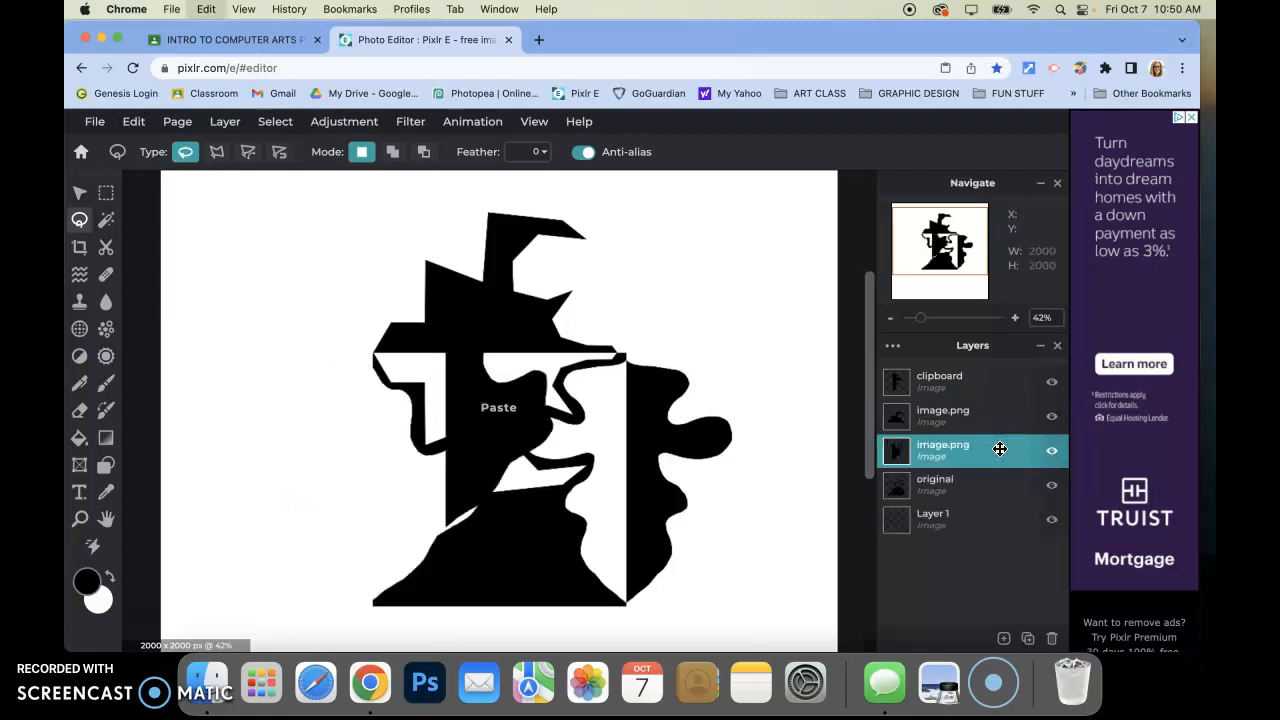
- Flip the pasted wavy piece horizontally and position it outside the square's left edge at X 307, Y 653
left_click(79, 192)
left_click_drag(457, 391, 330, 493)
left_click(701, 155)
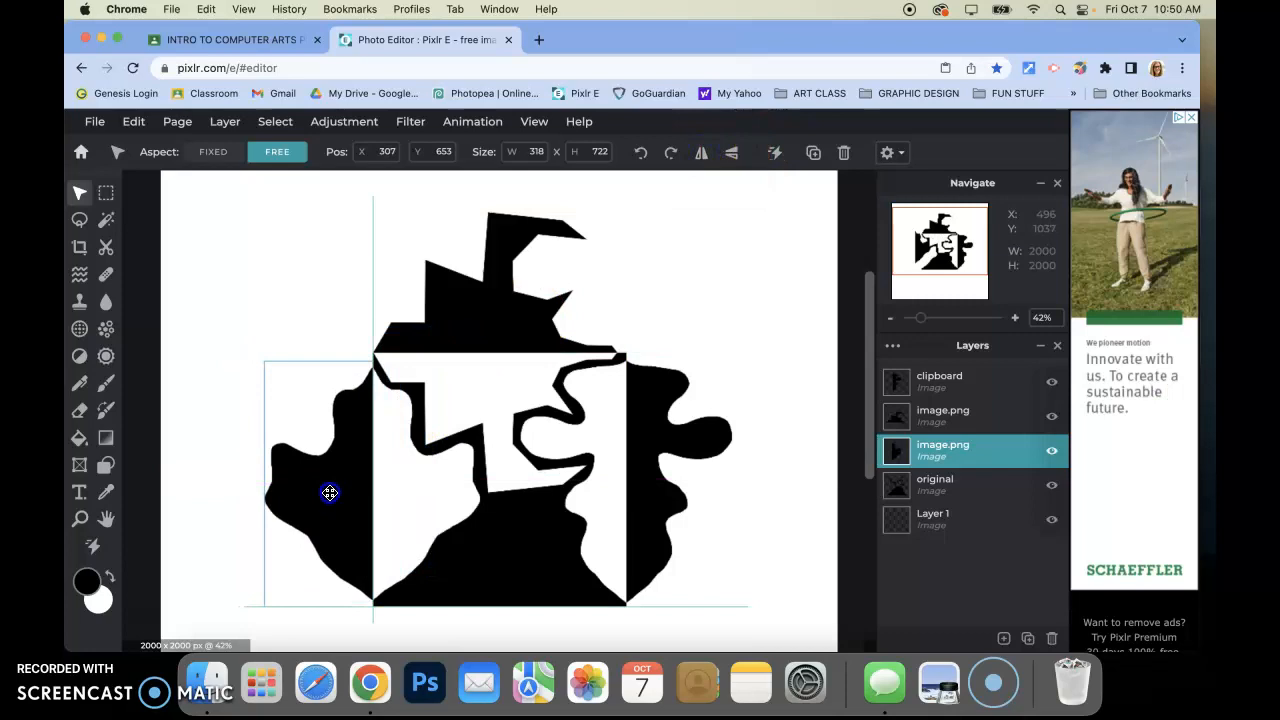
- Draw a jagged polygonal lasso selection about 840 by 393 px along and beyond the square's bottom edge
left_click_drag(868, 366, 875, 422)
left_click(80, 219)
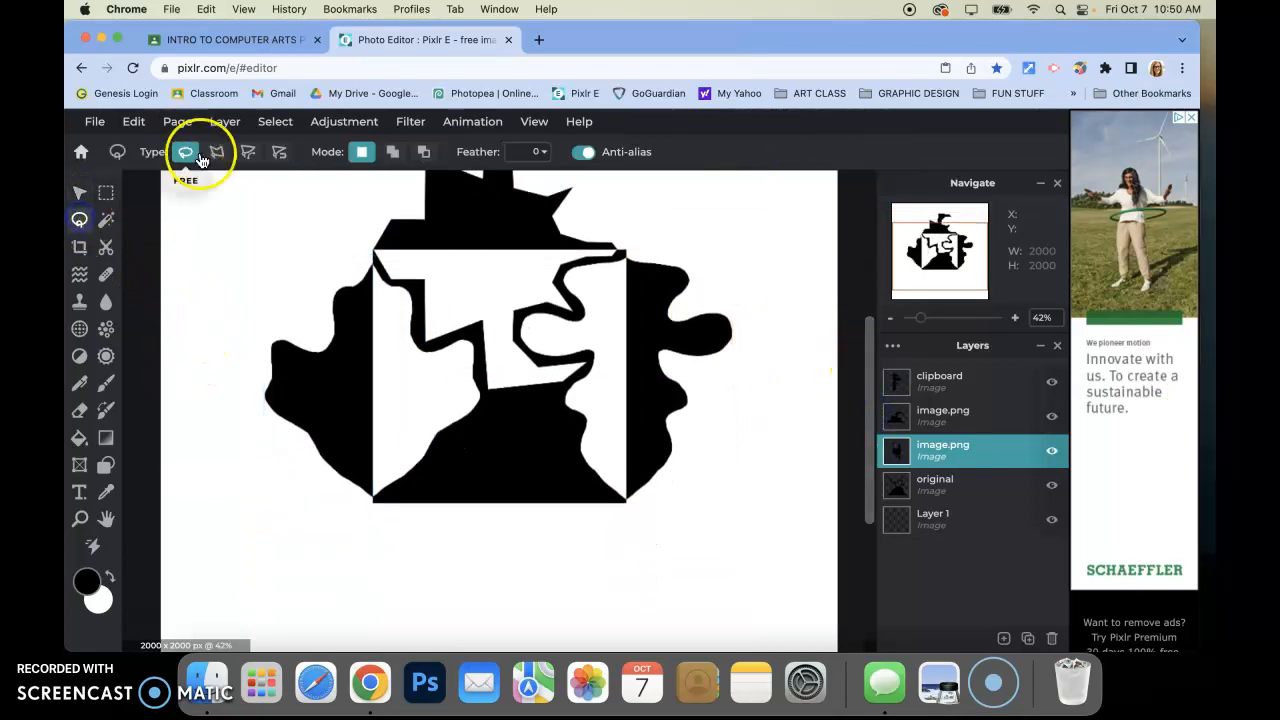
left_click(214, 155)
left_click(409, 486)
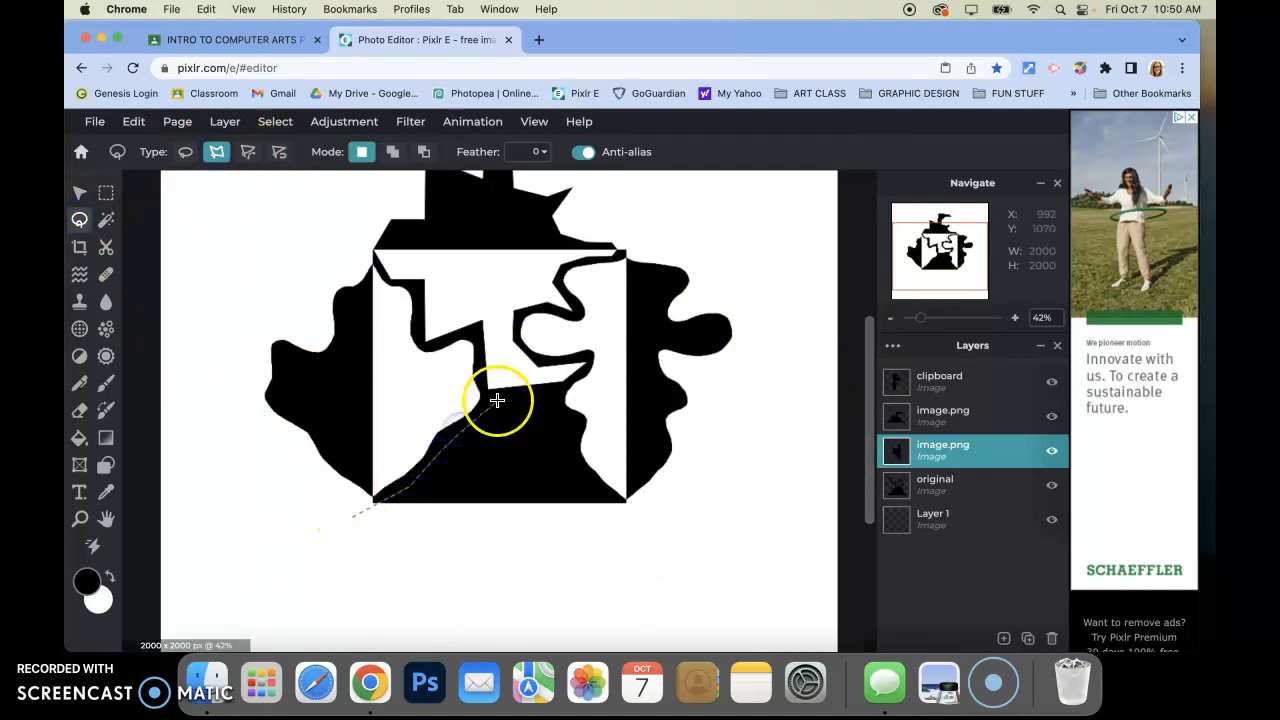
left_click(567, 418)
left_click(573, 432)
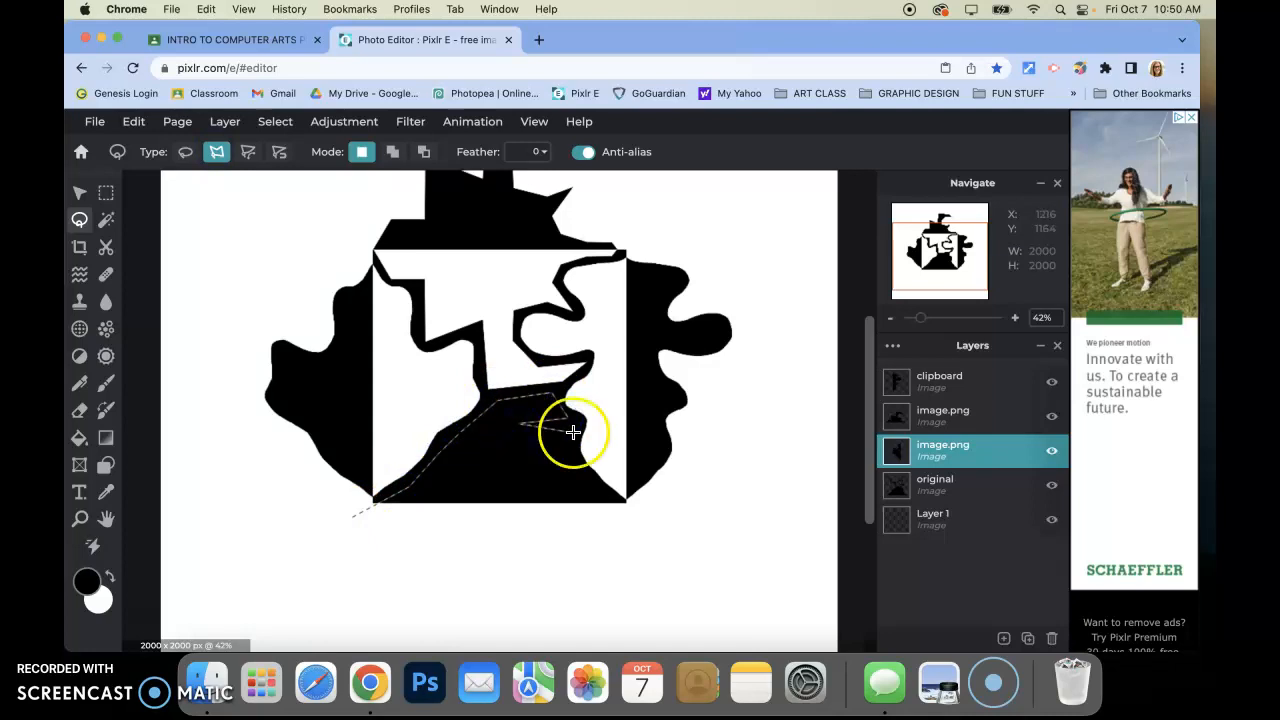
left_click(571, 457)
left_click(503, 468)
left_click(570, 474)
left_click(612, 493)
left_click(354, 520)
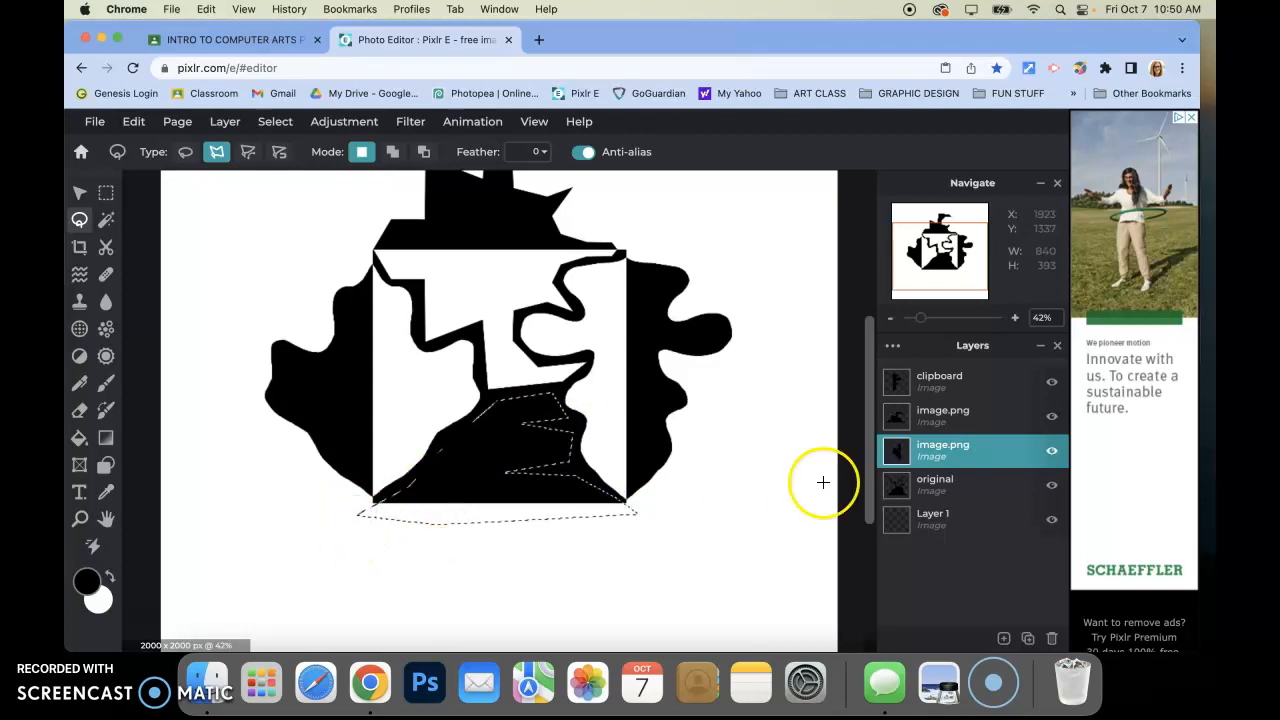
- Identify the original layer by toggling layer visibility, then cut the selected bottom piece from it and paste it as a new layer
left_click(1051, 452)
left_click(1051, 452)
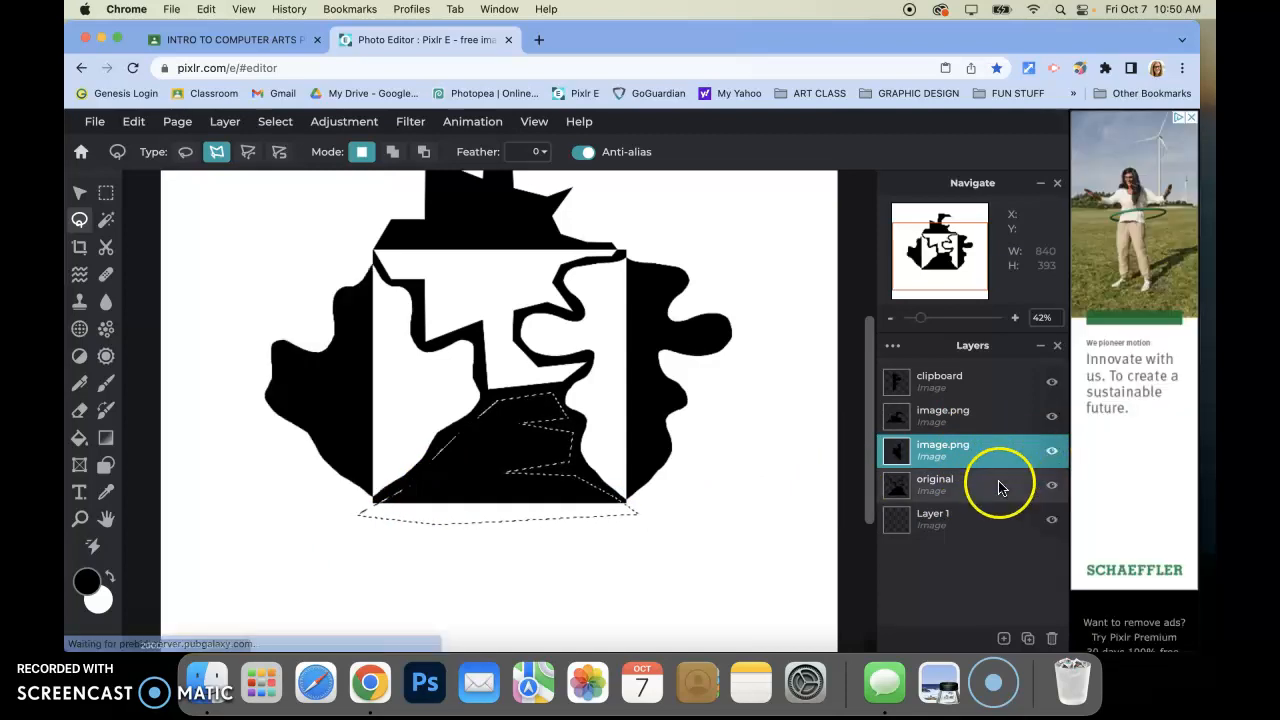
left_click(1051, 487)
left_click(1051, 487)
left_click(977, 483)
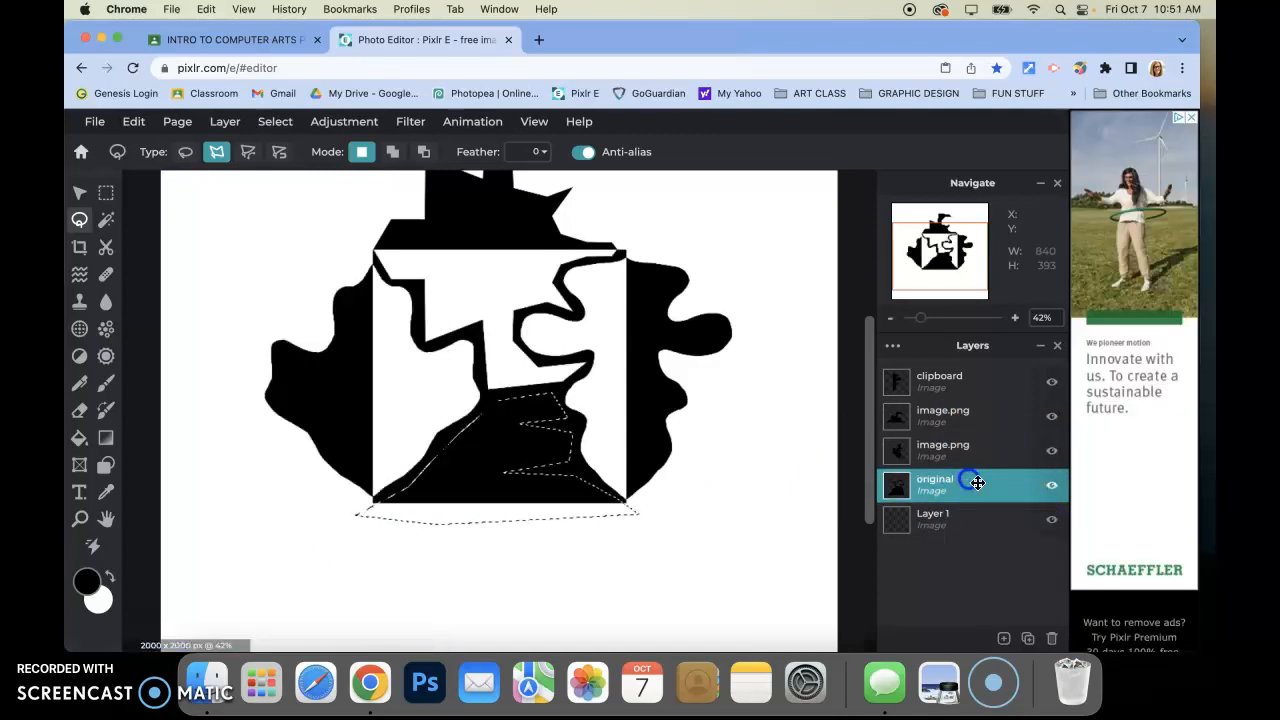
key("super+x")
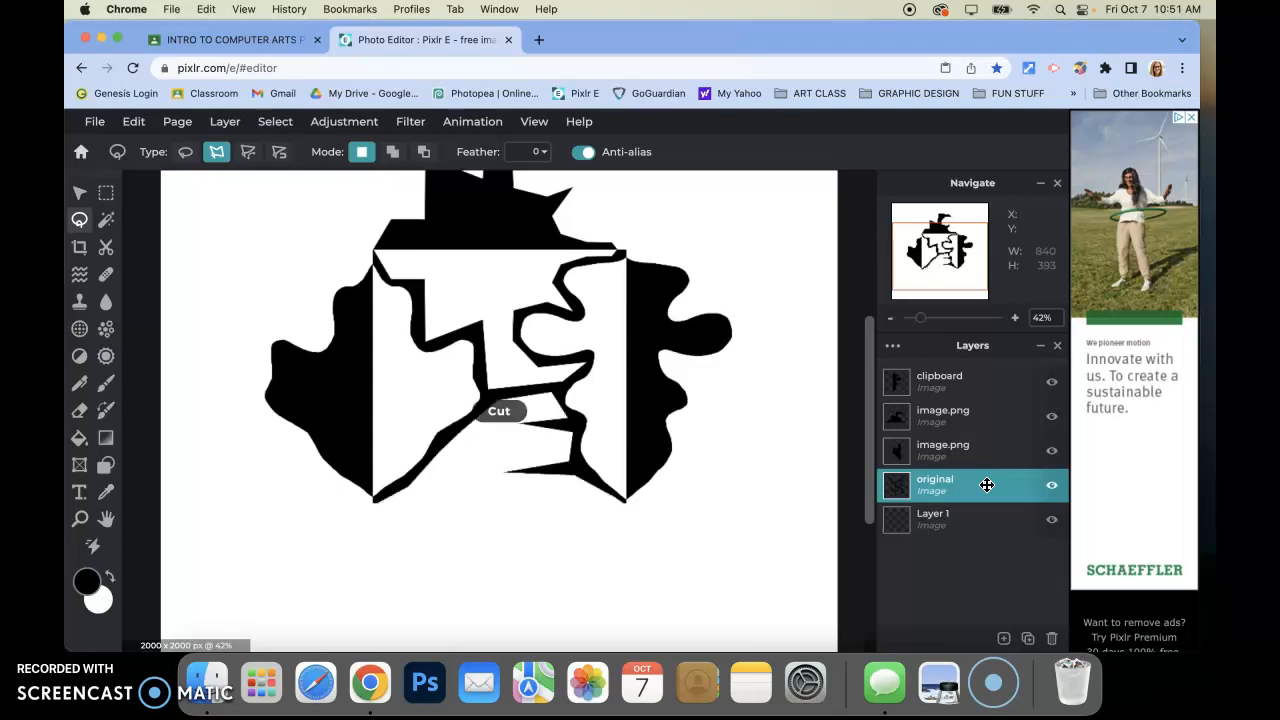
key("super+v")
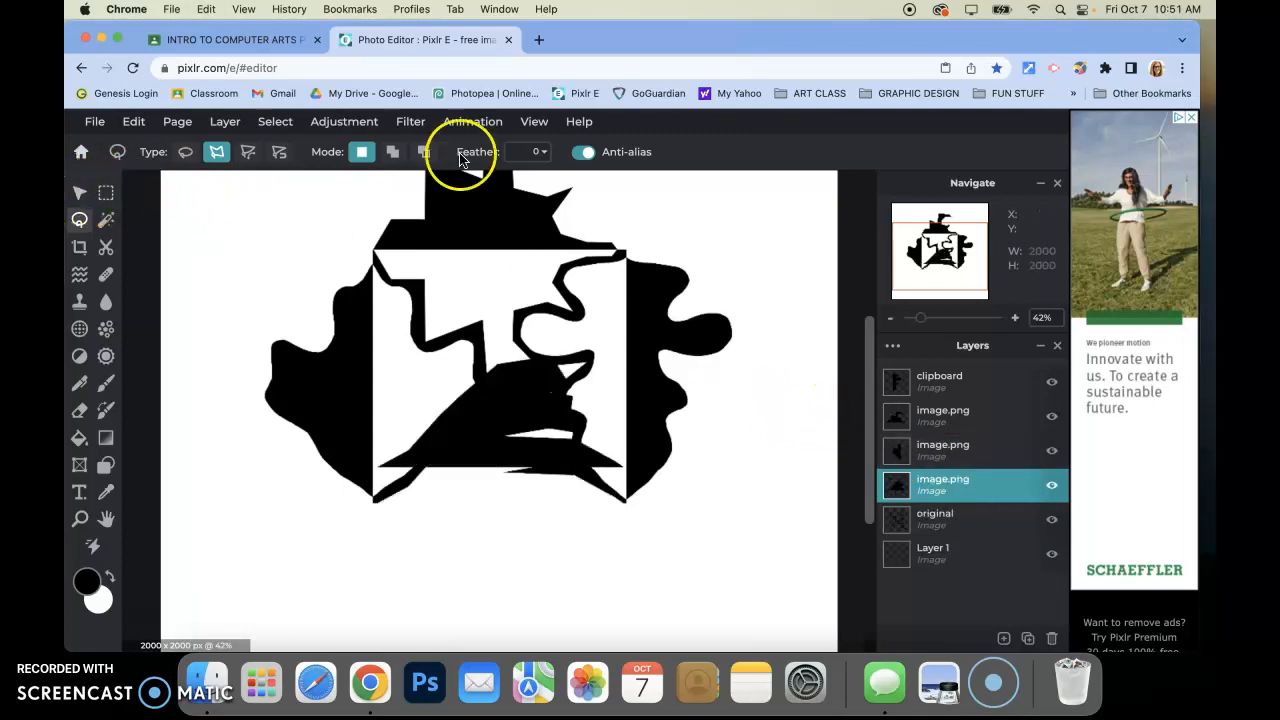
- Flip the pasted bottom piece vertically and position it outside the square's bottom edge at X 625, Y 1375
left_click(80, 192)
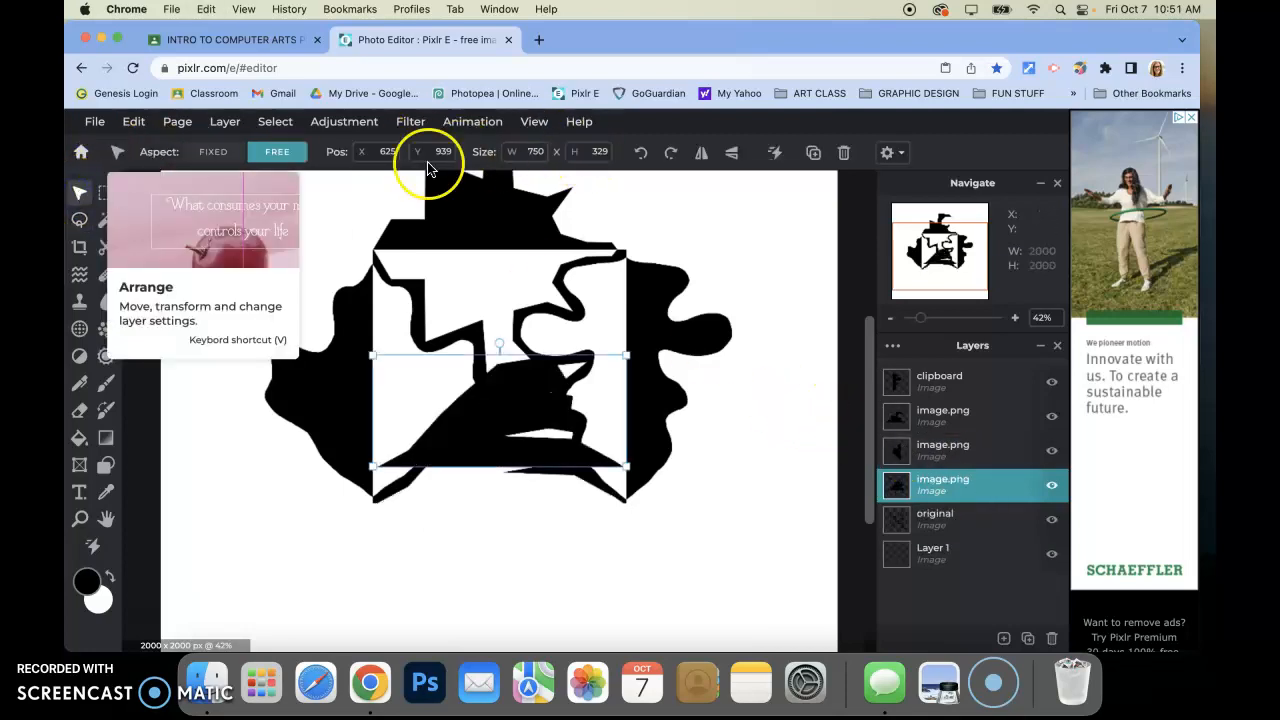
left_click(731, 152)
left_click_drag(506, 380, 506, 529)
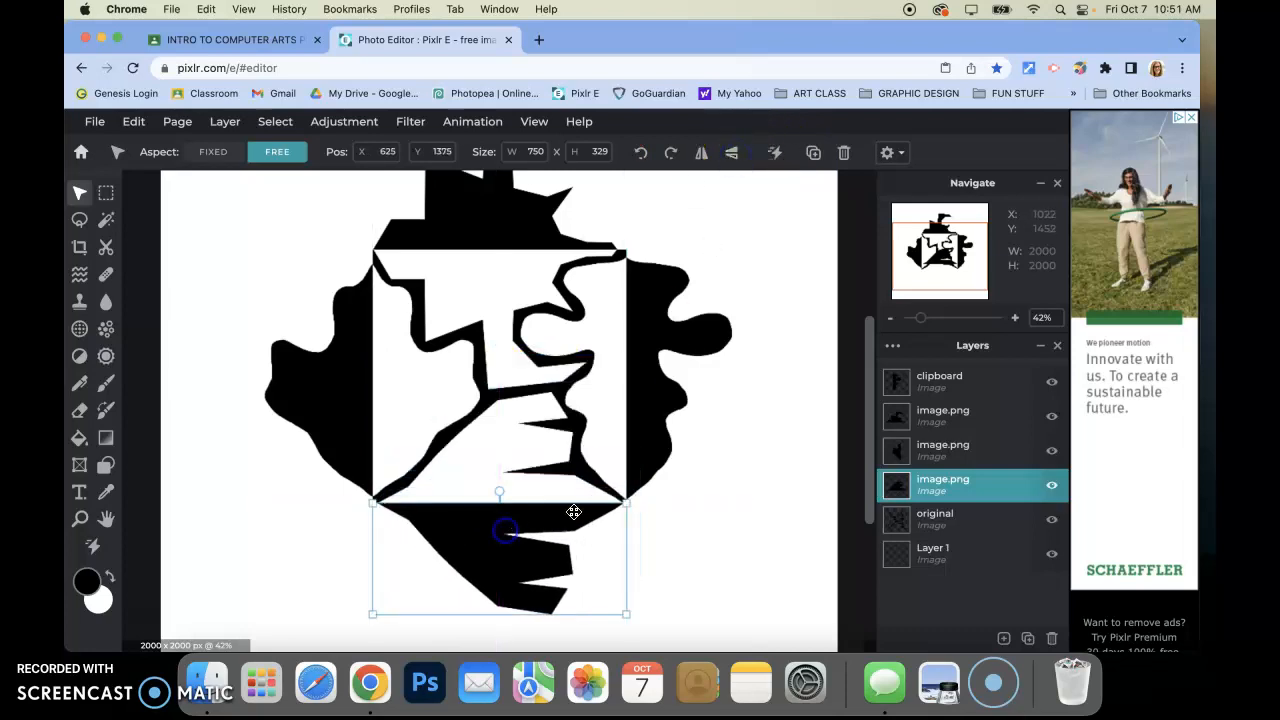
- Select the mirrored piece on the clipboard layer and toggle the left piece's layer visibility to review the design
left_click(724, 419)
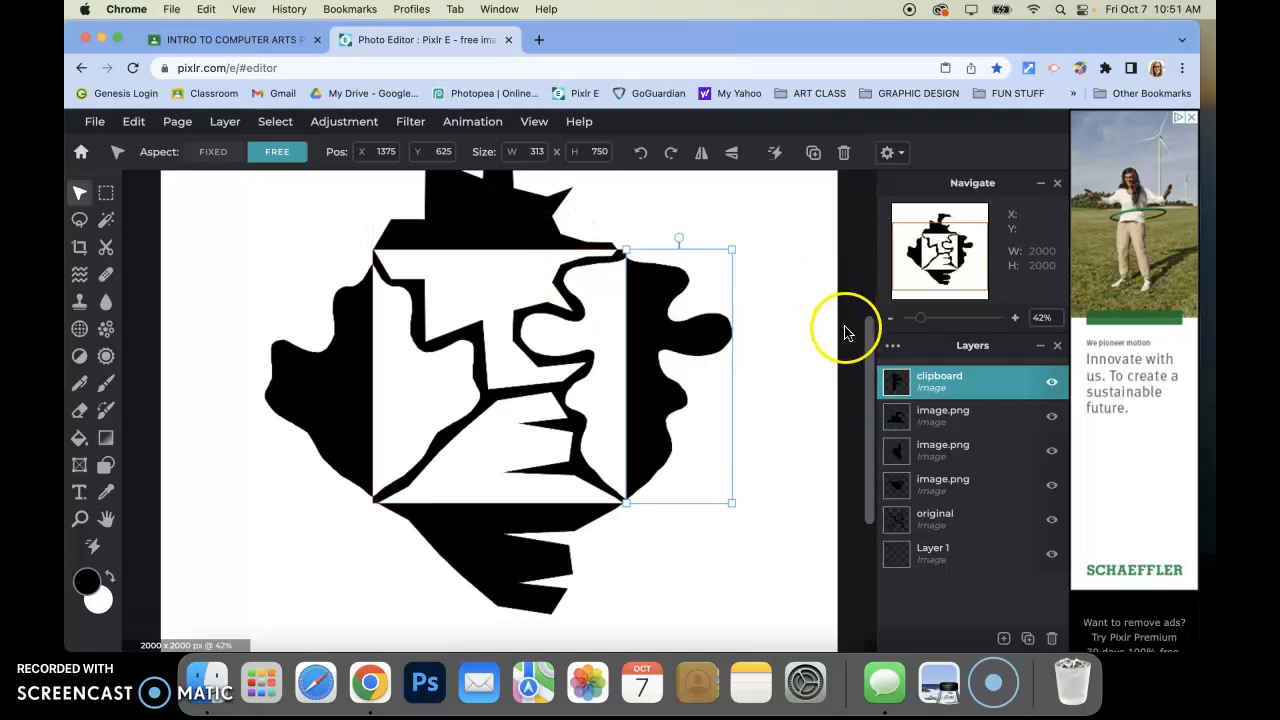
mouse_move(872, 355)
left_mouse_down()
mouse_move(877, 300)
mouse_move(889, 400)
mouse_move(886, 349)
left_mouse_up()
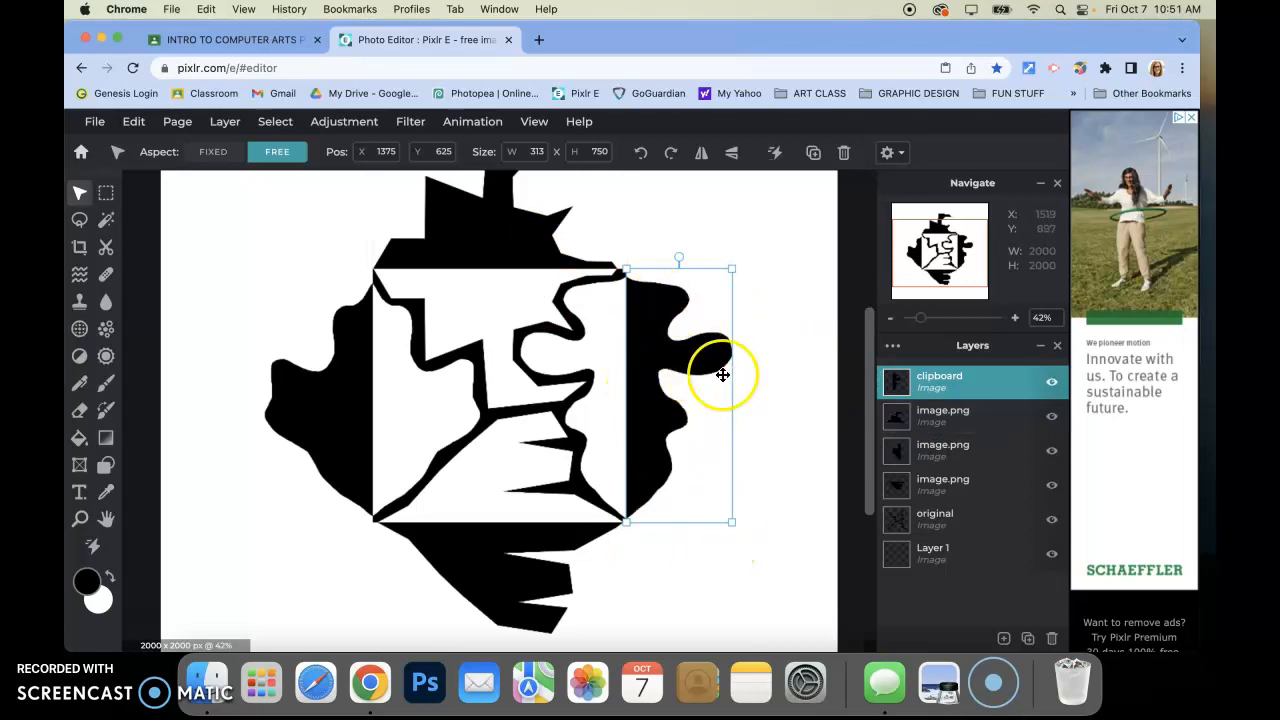
left_click(1053, 456)
left_click(1053, 456)
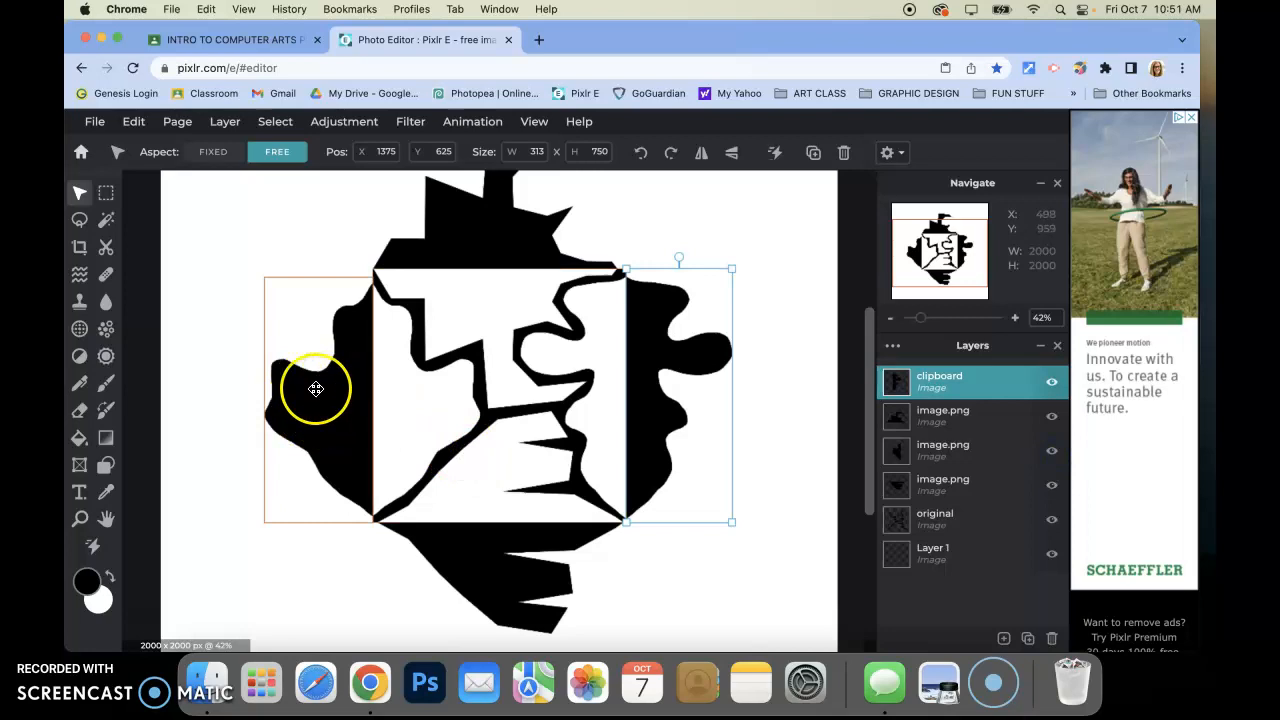
- Select the layer of the mirrored left piece, check it by toggling its visibility, and activate the polygonal Lasso
left_click(80, 518)
left_click(262, 413)
left_click(262, 413)
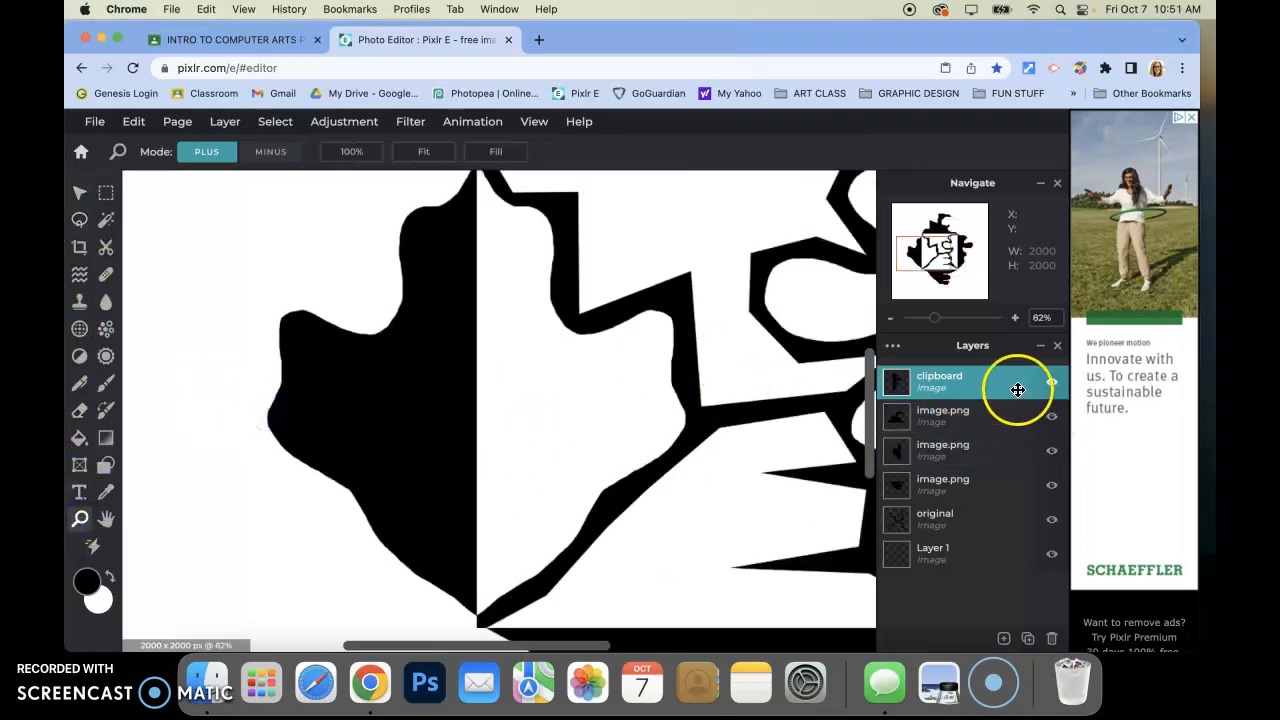
left_click(1003, 450)
left_click(1052, 453)
left_click(1052, 453)
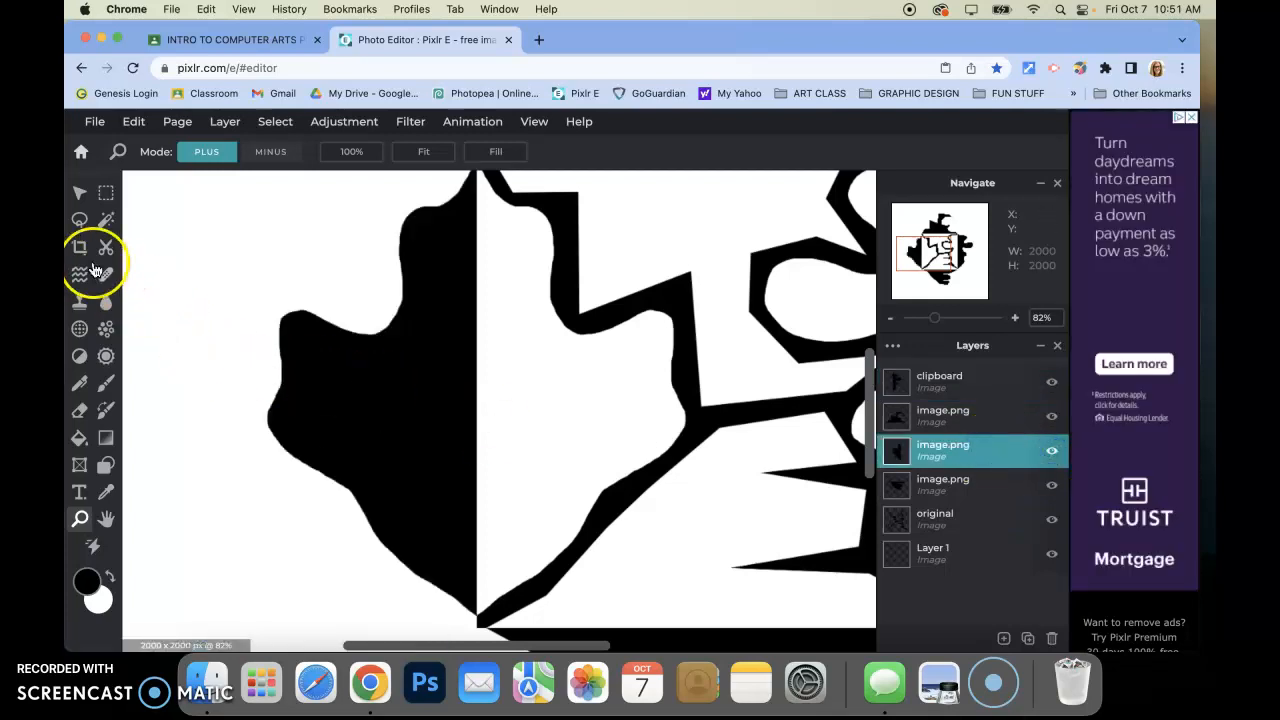
left_click(80, 220)
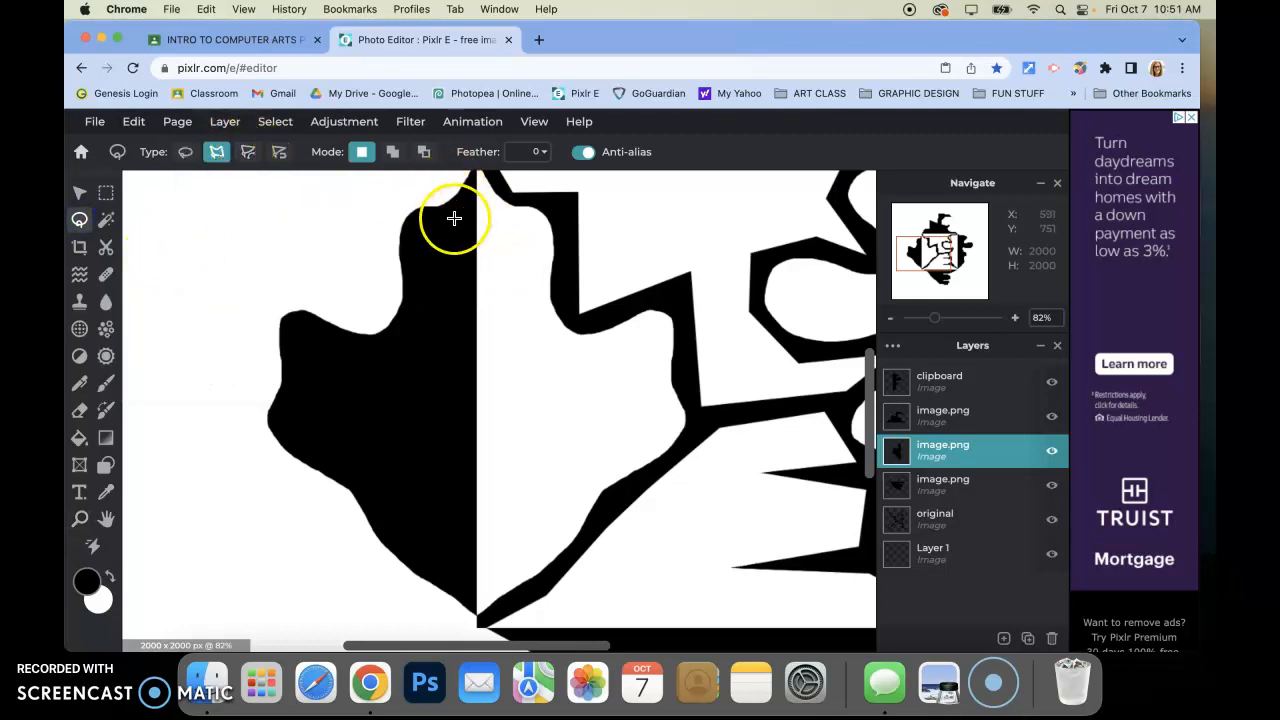
left_click(463, 318)
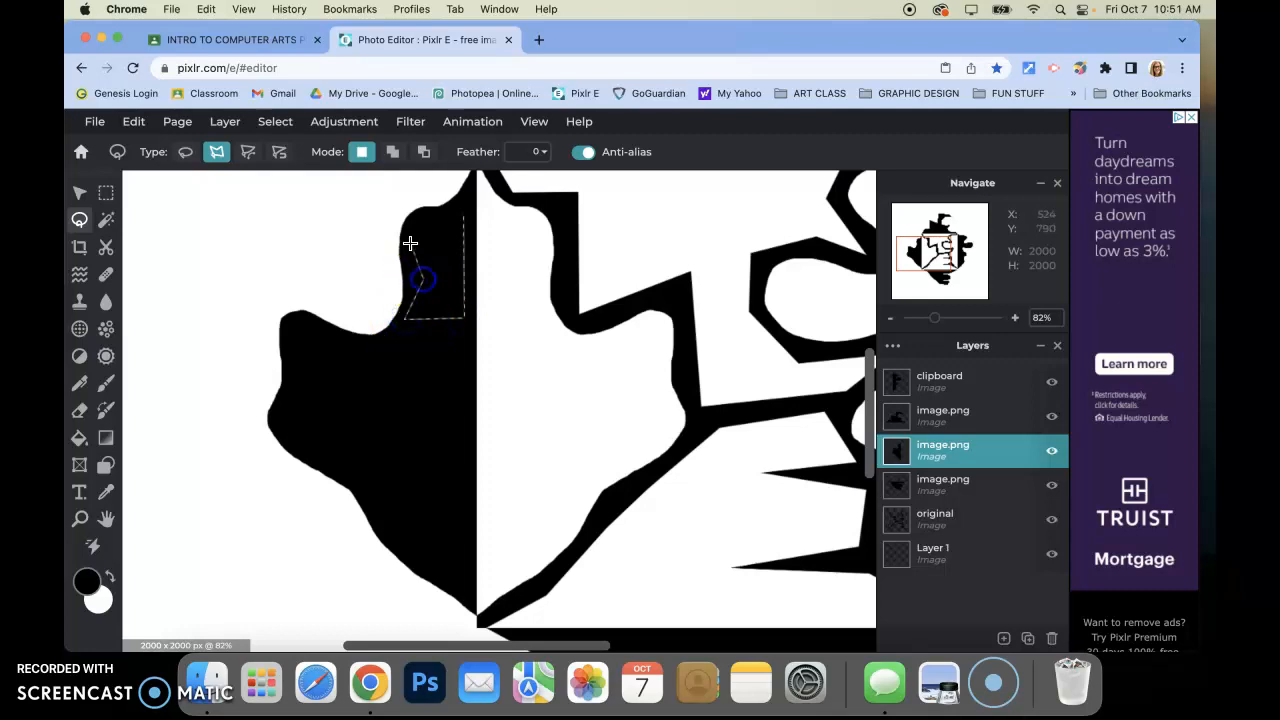
left_click(458, 218)
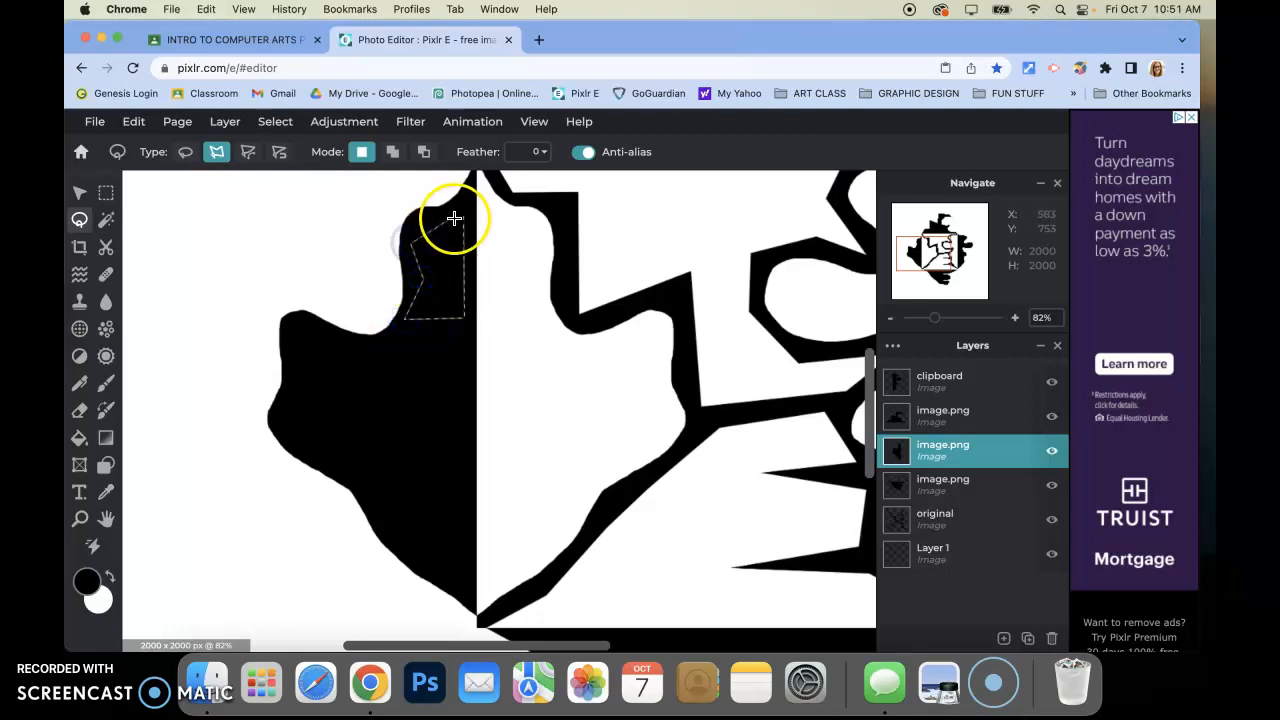
left_click(461, 333)
left_click(300, 438)
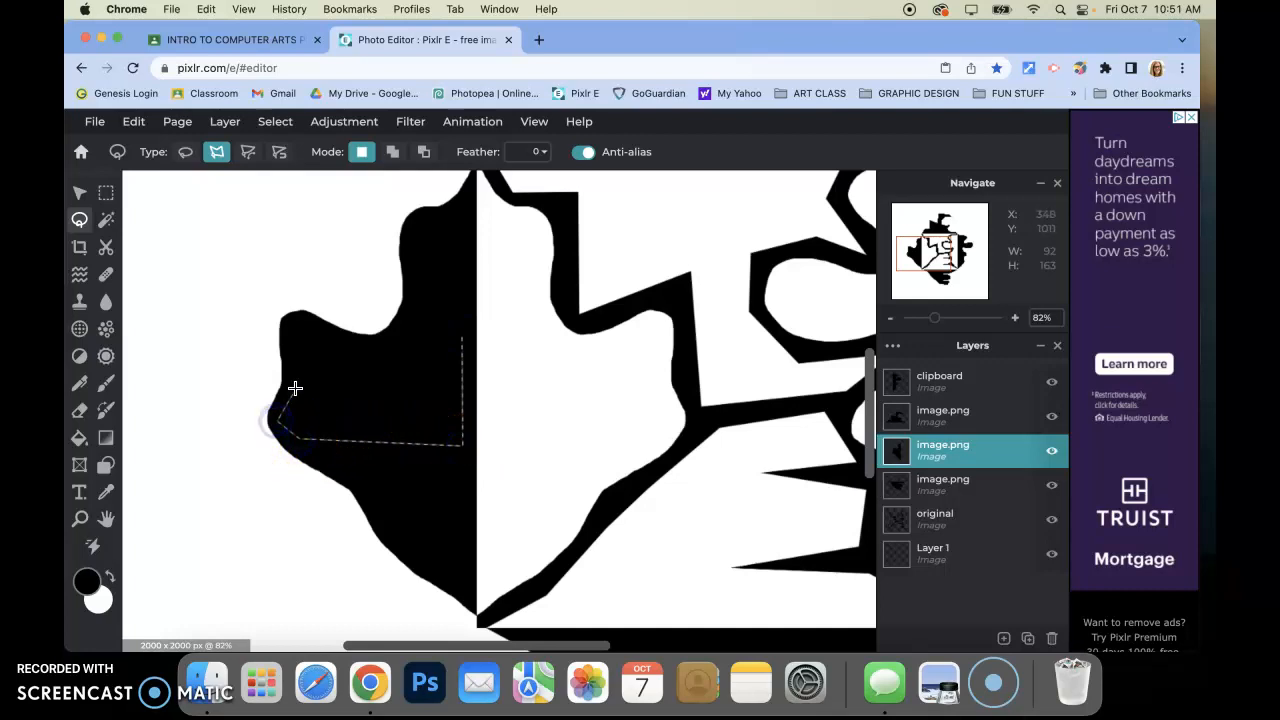
left_click(292, 330)
left_click(403, 352)
left_click(462, 340)
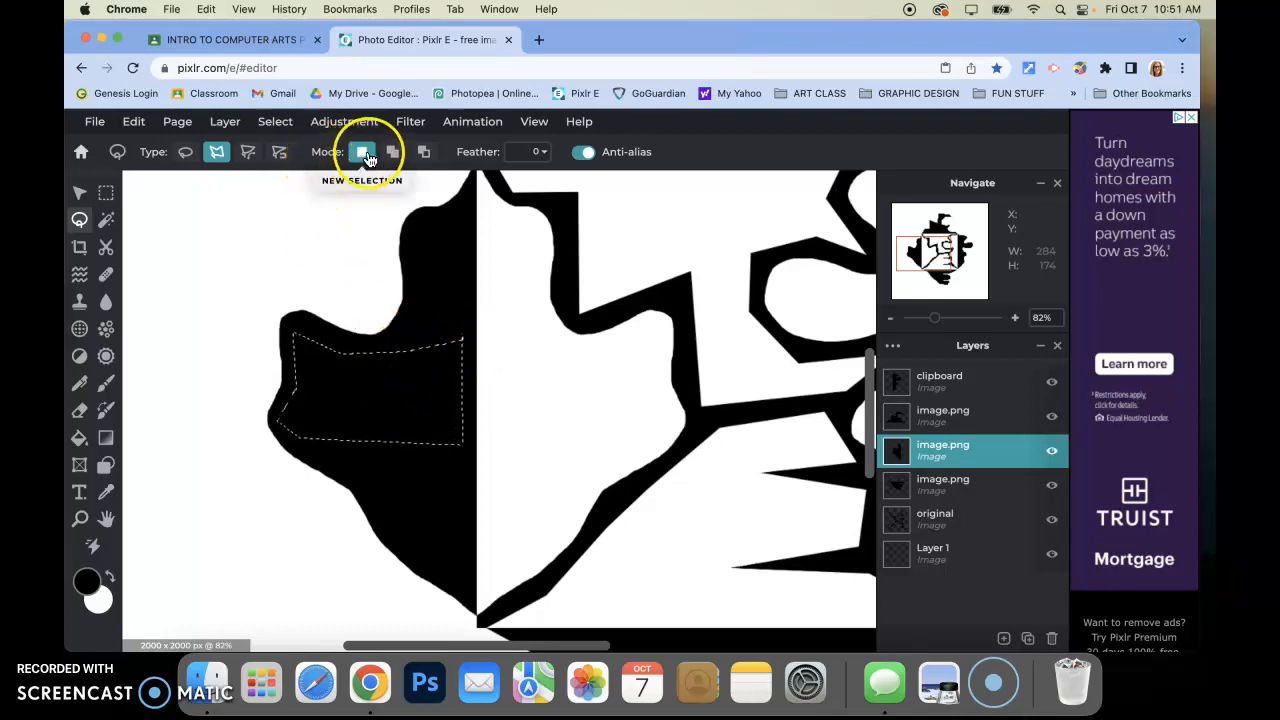
- Select the left piece's upper lobe with polygonal lassos in add mode, about 118 by 217 px, leaving a thin black border
left_click(463, 214)
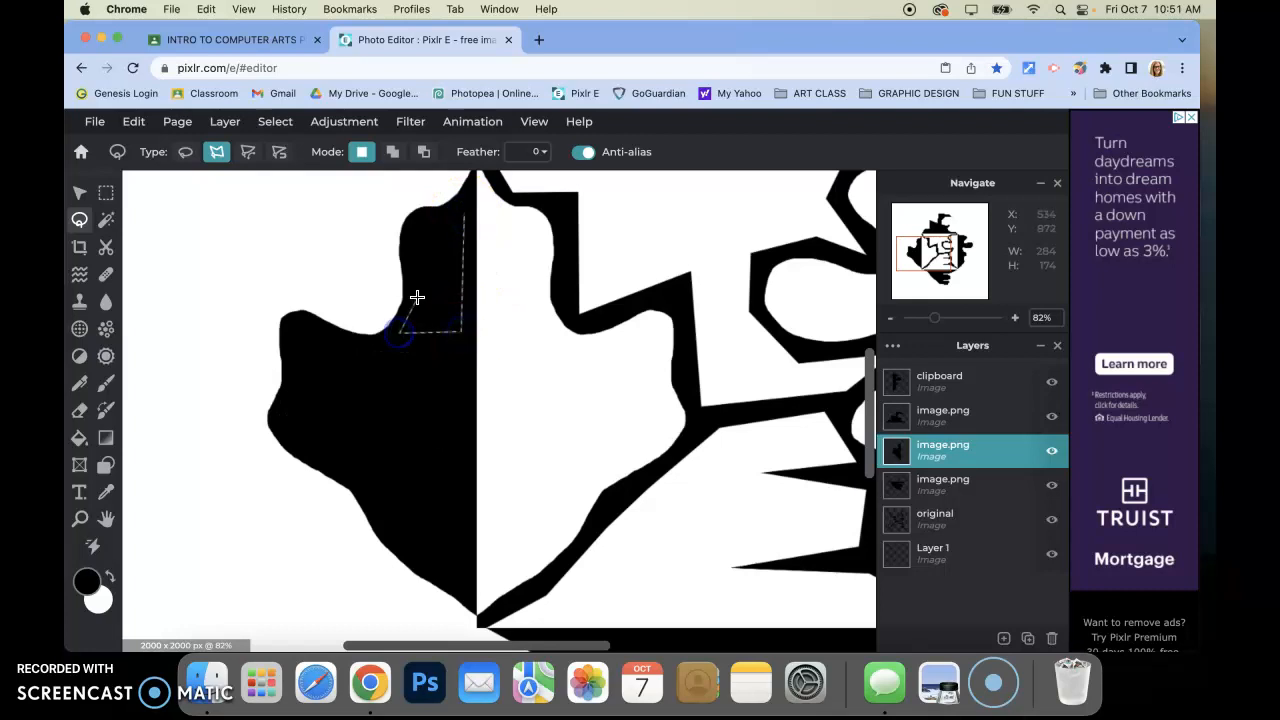
left_click(421, 224)
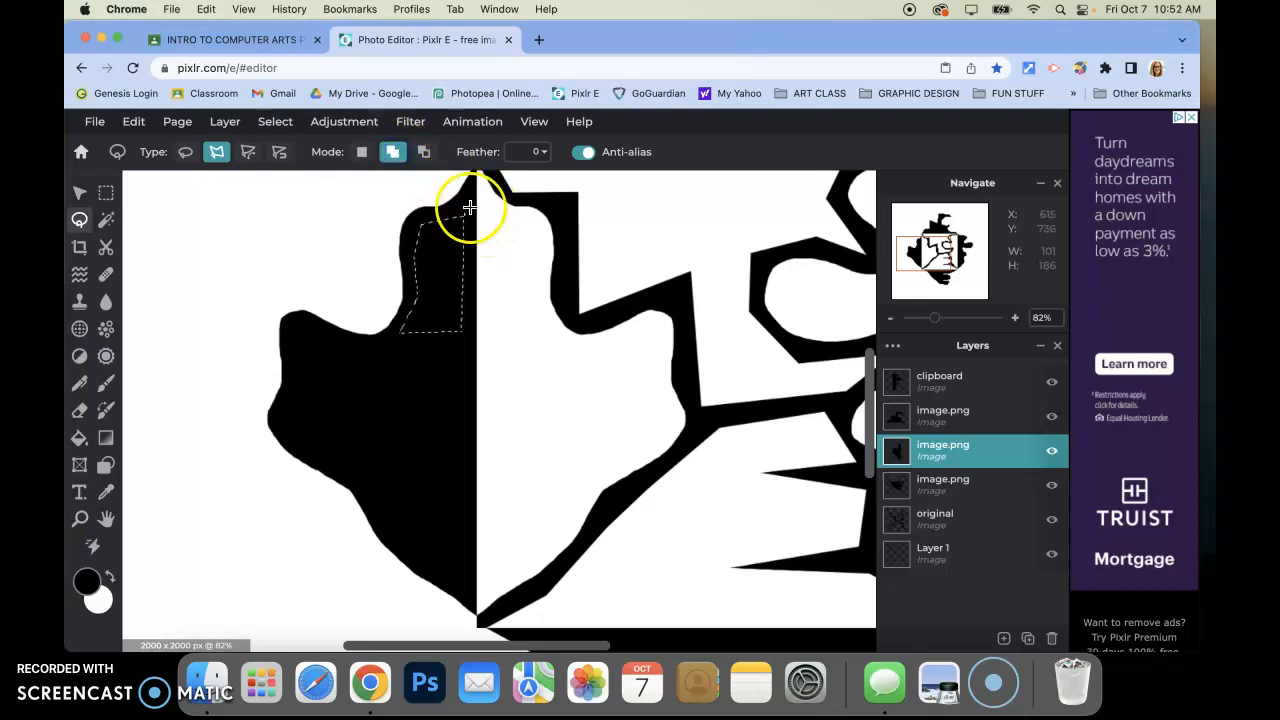
left_click(465, 343)
left_click(389, 340)
left_click(415, 291)
left_click(410, 234)
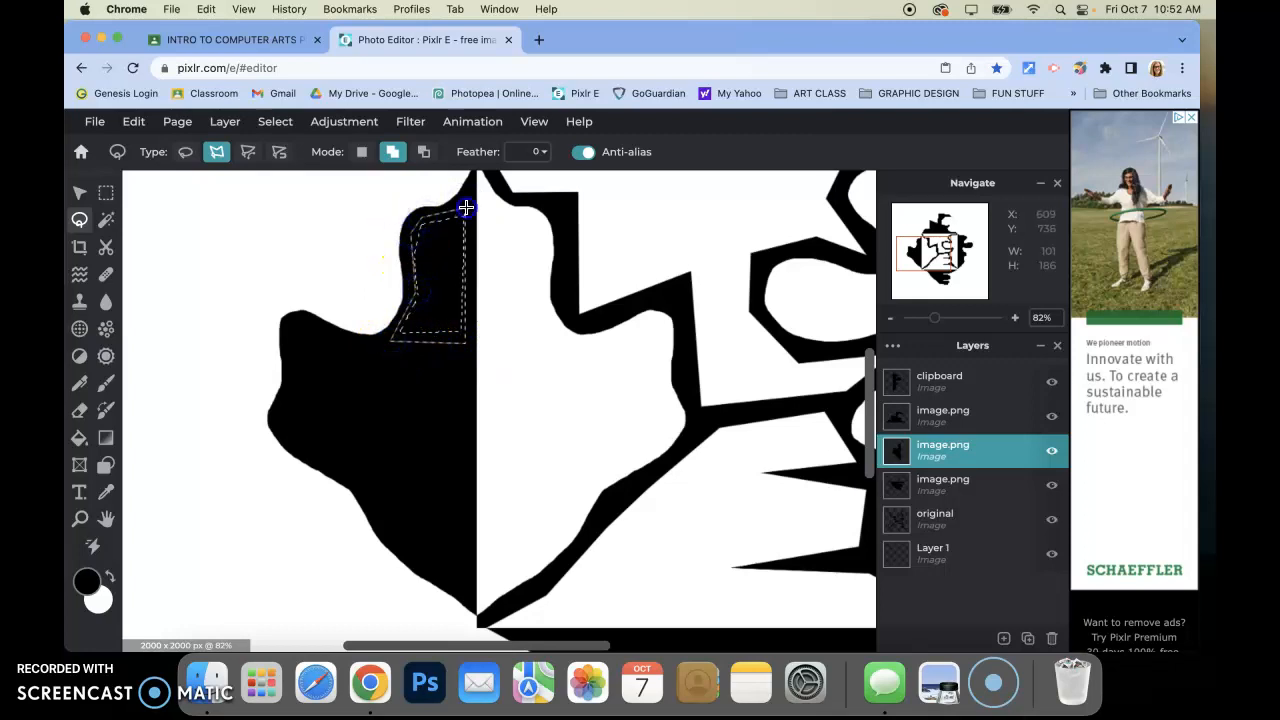
- Add three polygonal selections inside the left piece: a middle band, the section below it, and a small triangle near the lower tip
left_click(467, 357)
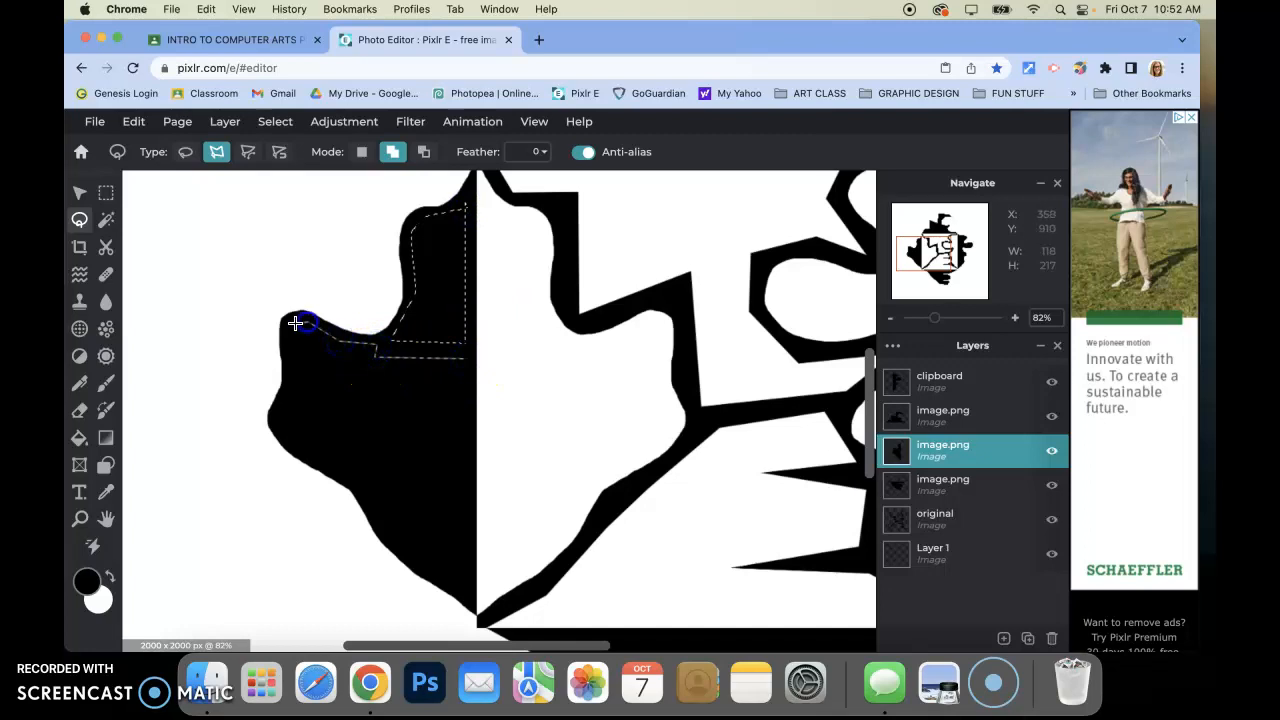
left_click(287, 405)
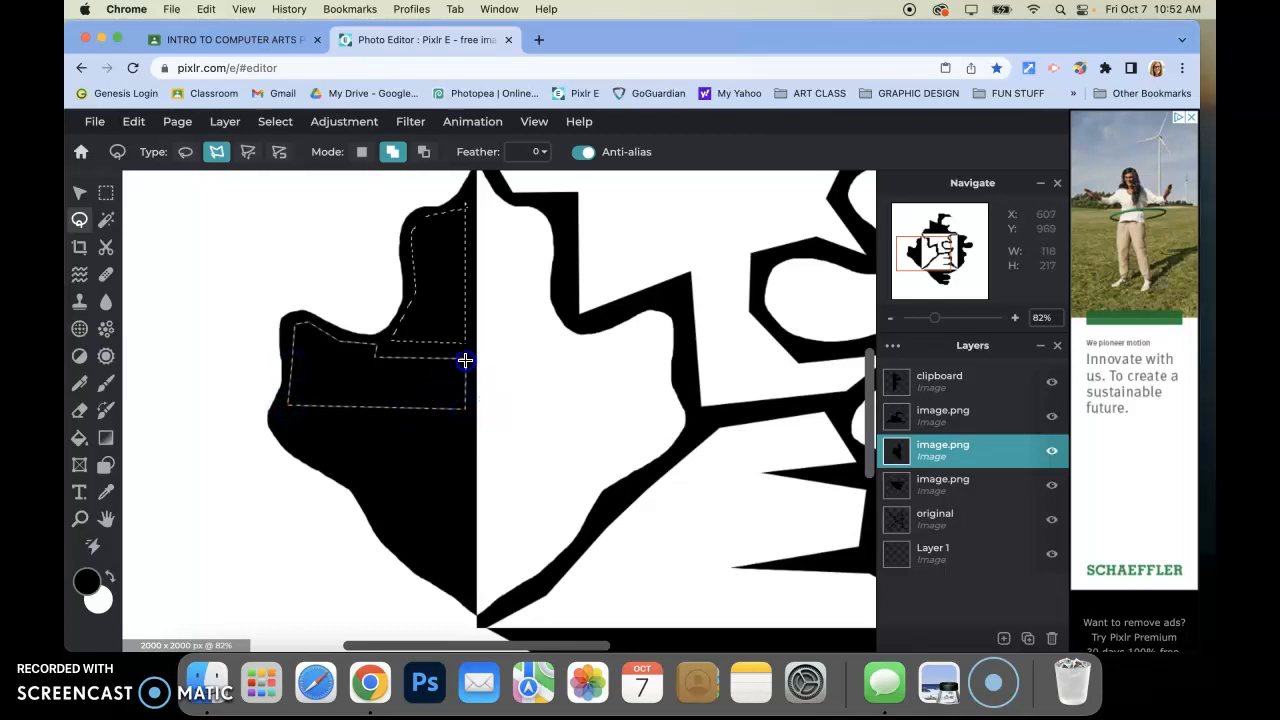
left_click(464, 532)
left_click(384, 525)
left_click(300, 444)
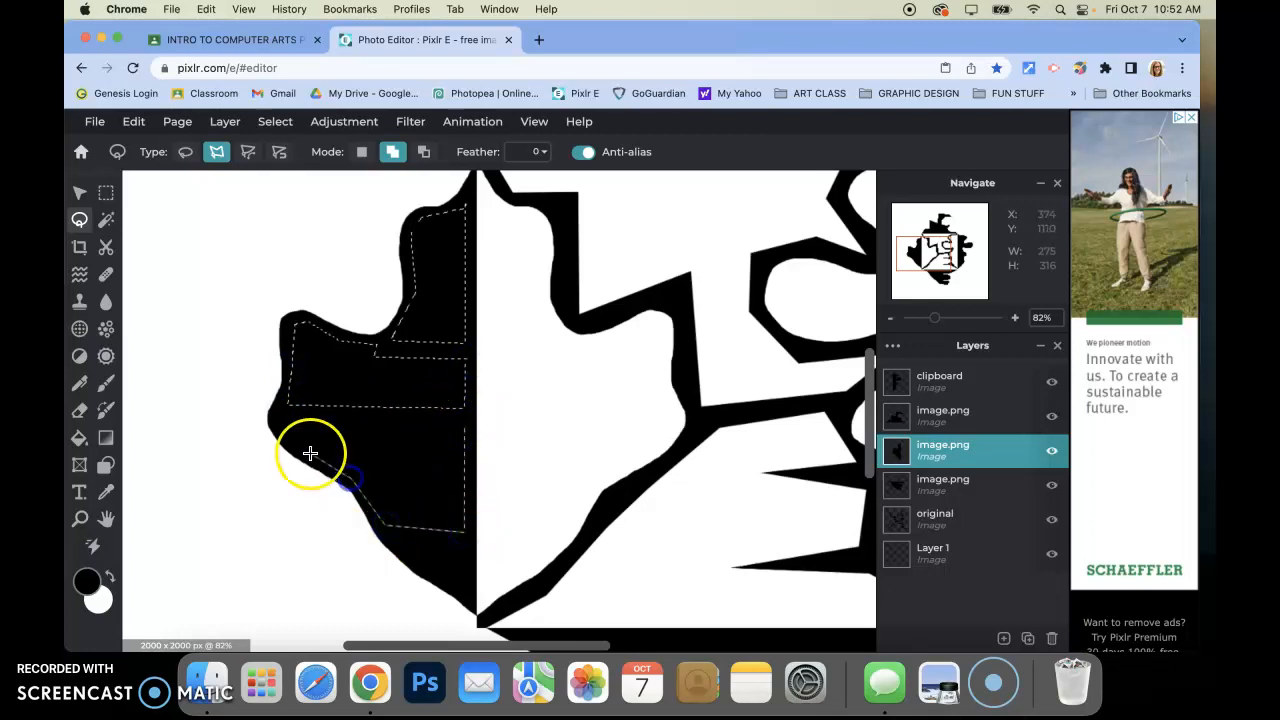
left_click(466, 427)
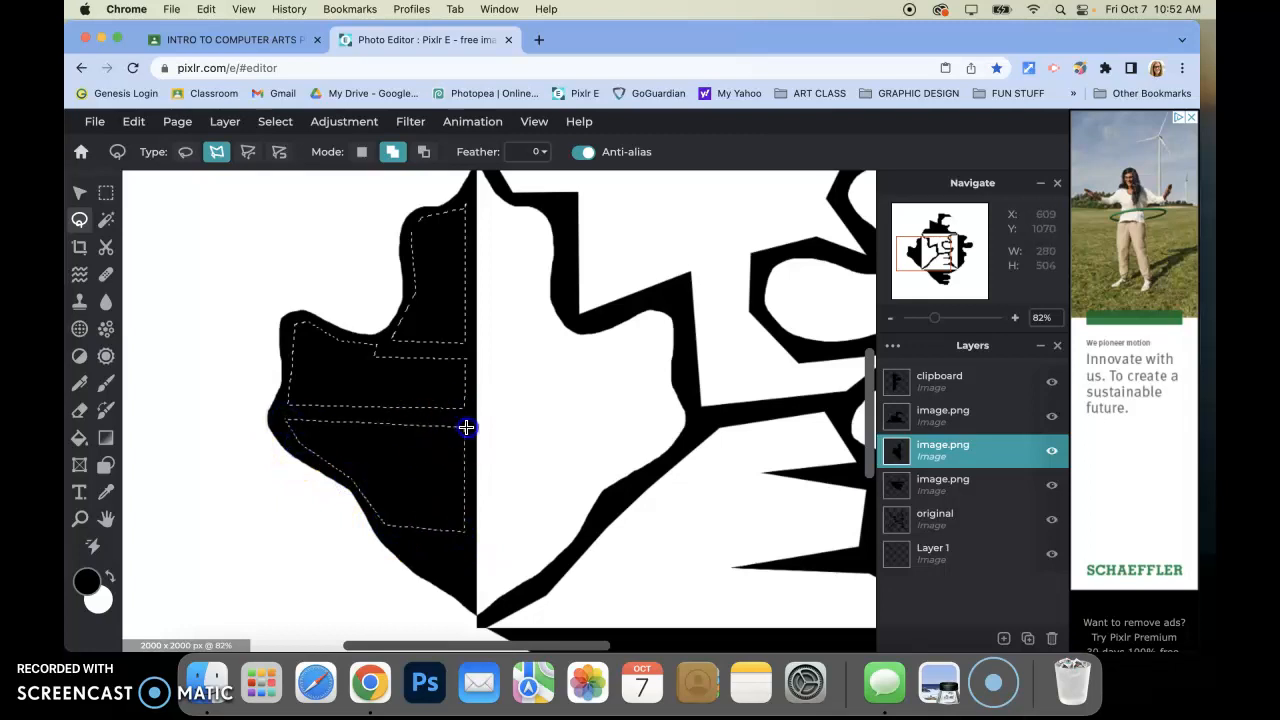
left_click(459, 551)
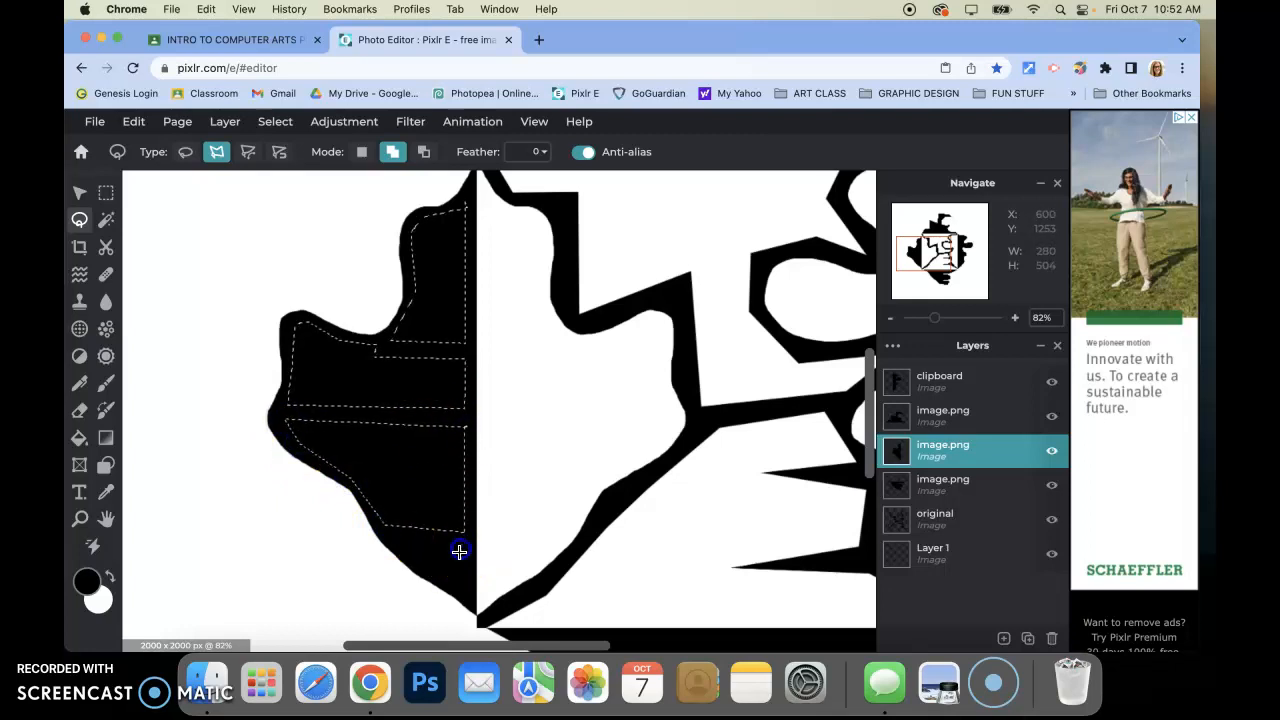
left_click(398, 539)
left_click(461, 549)
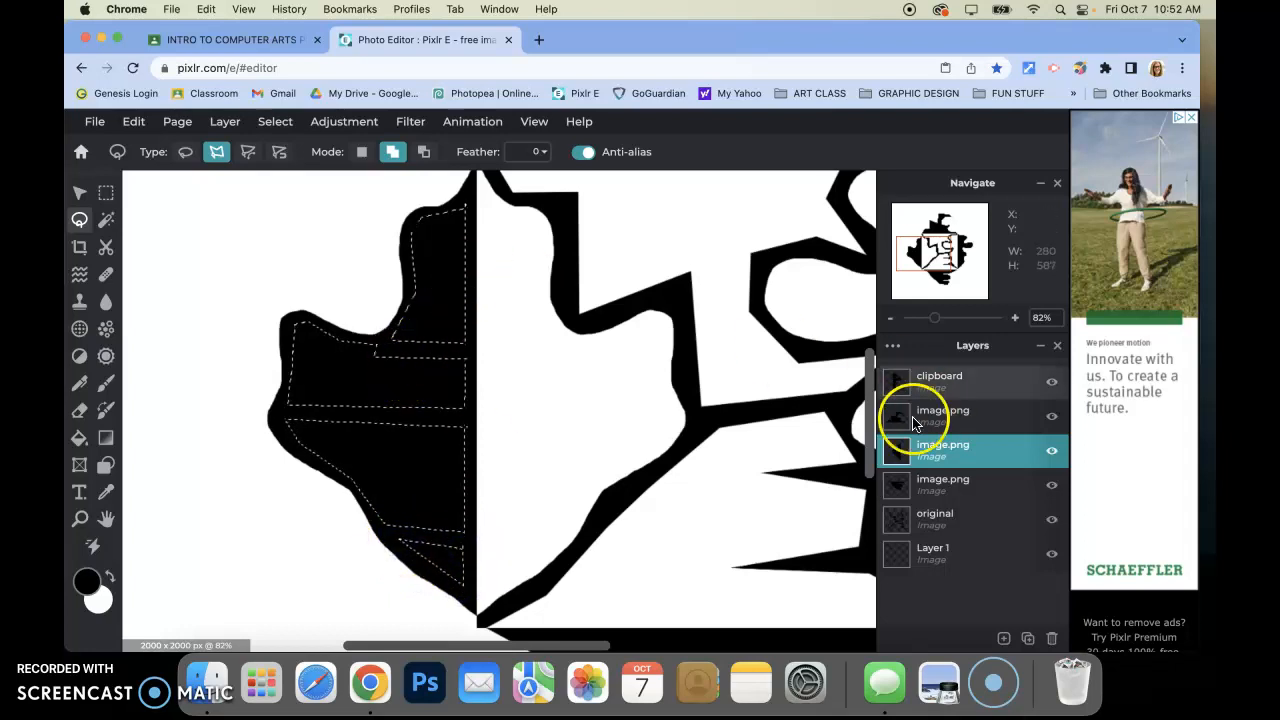
- Check the left piece's layer by toggling its visibility, then cut the selected areas and paste them as a new layer
left_click(1051, 454)
left_click(1051, 452)
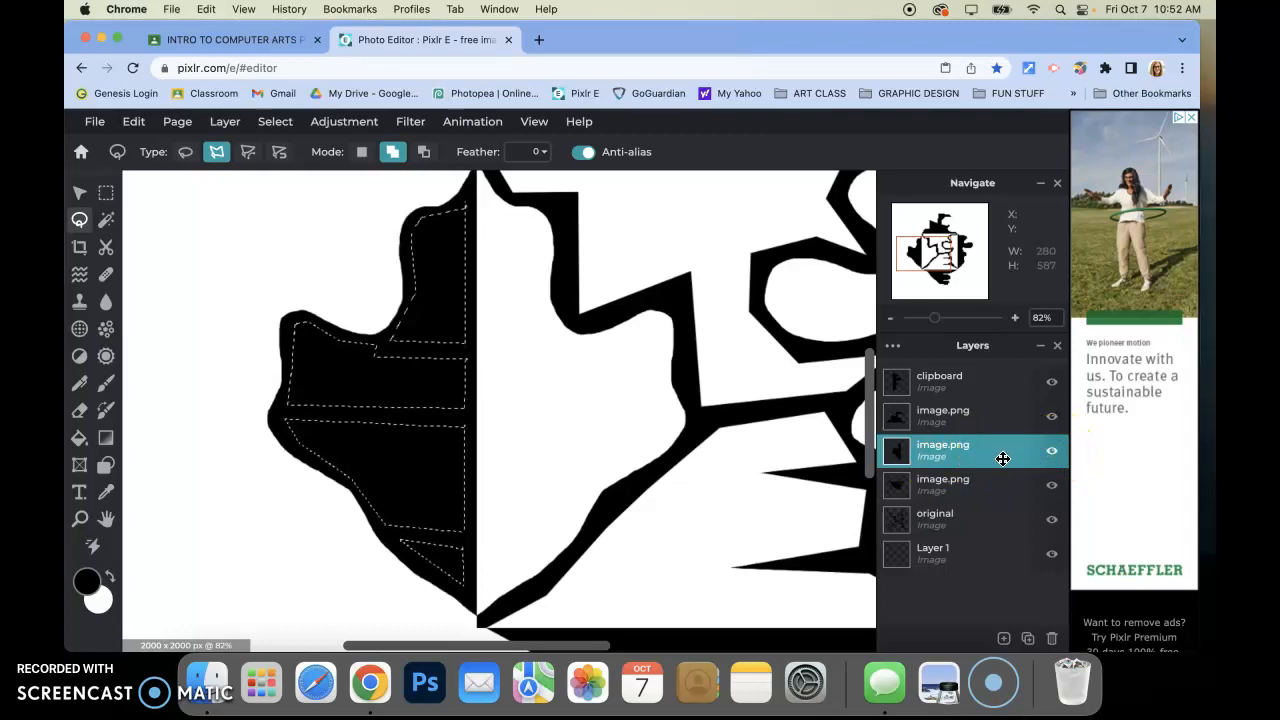
key("super+x")
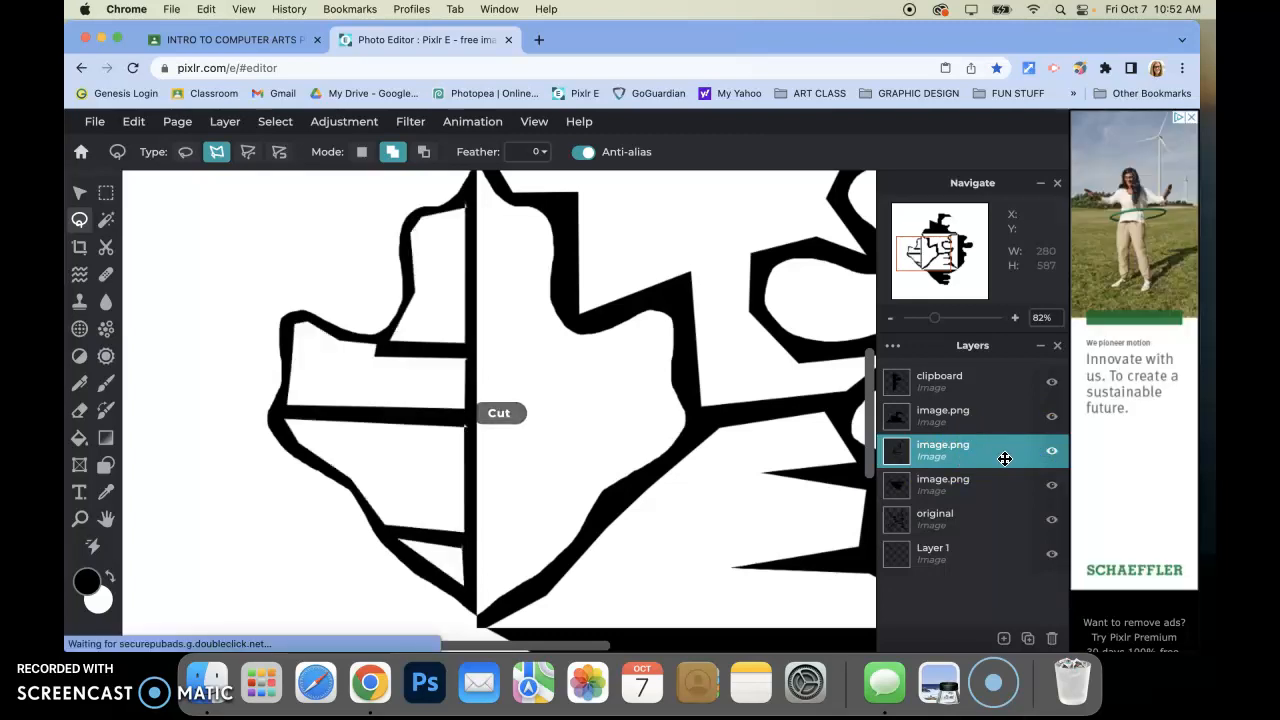
key("super+v")
- Flip the pasted pieces horizontally and position them inside the square's left edge at X 637, Y 729
left_click(80, 192)
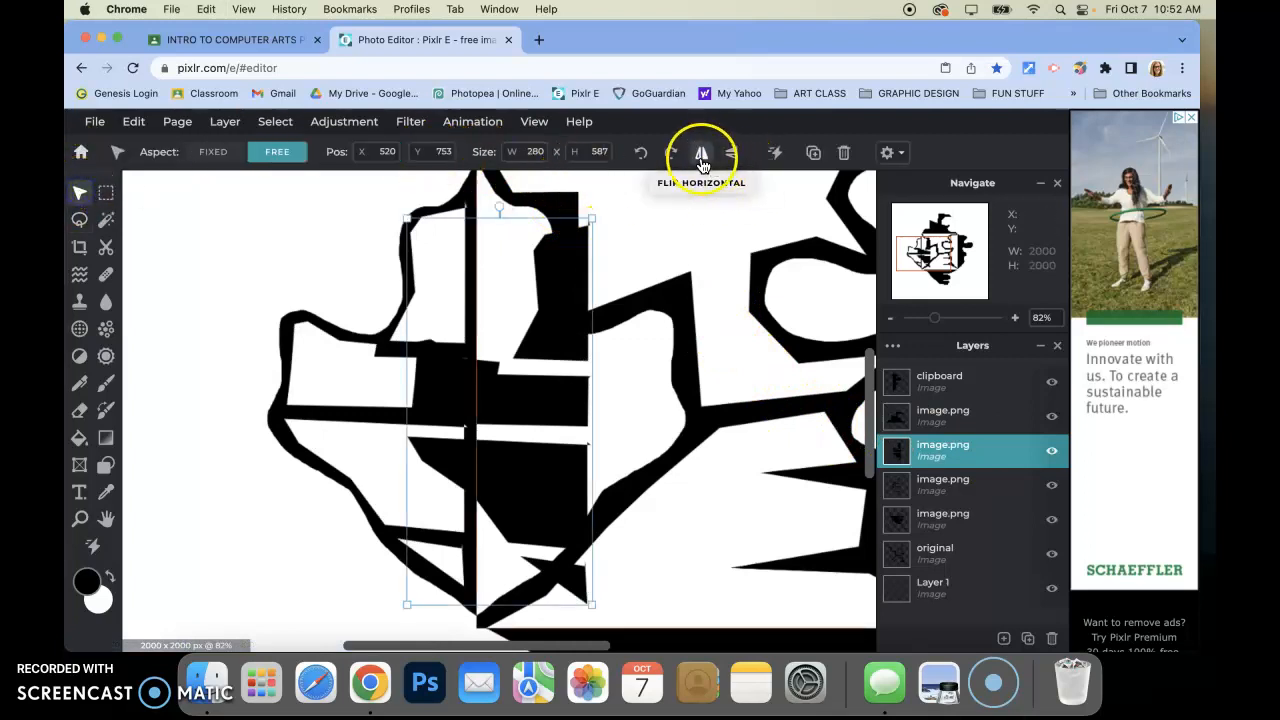
left_click(701, 152)
left_click_drag(516, 385, 588, 370)
left_click_drag(499, 311, 508, 312)
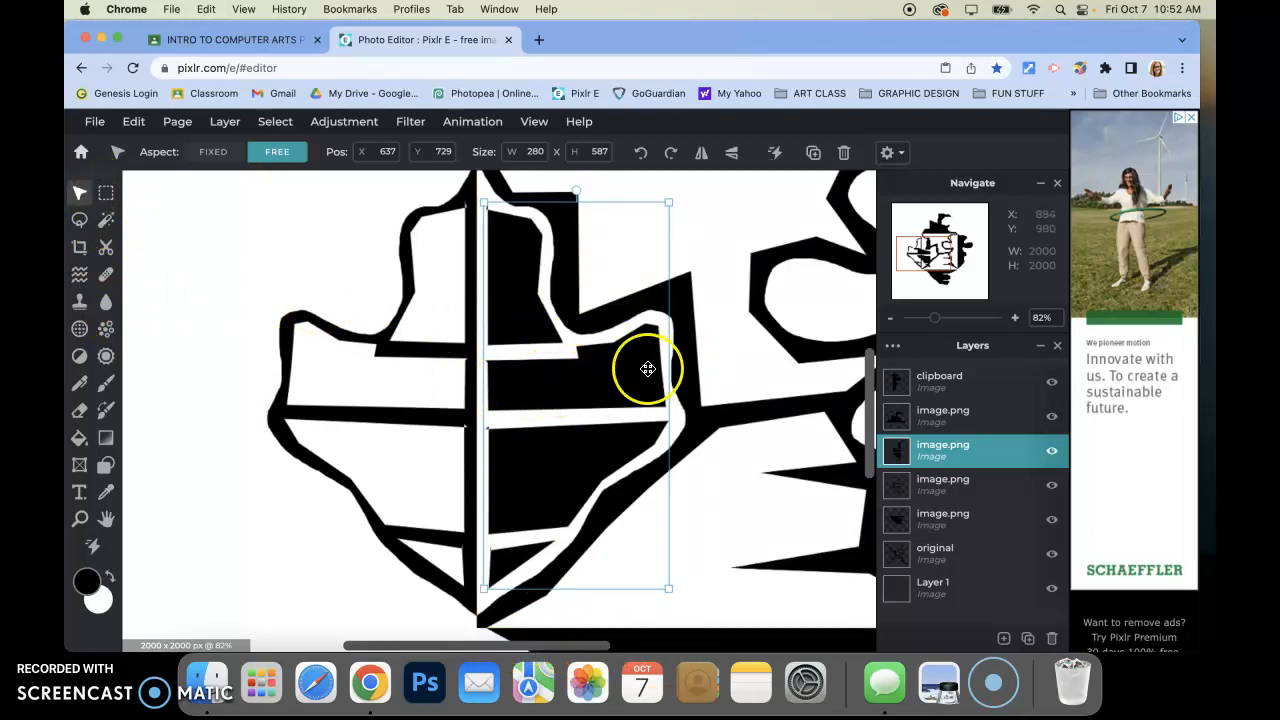
- Check the pasted layer by toggling its visibility, then freehand-lasso three ovals stacked inside its upper piece
left_click(1051, 451)
left_click(1051, 451)
left_click(80, 221)
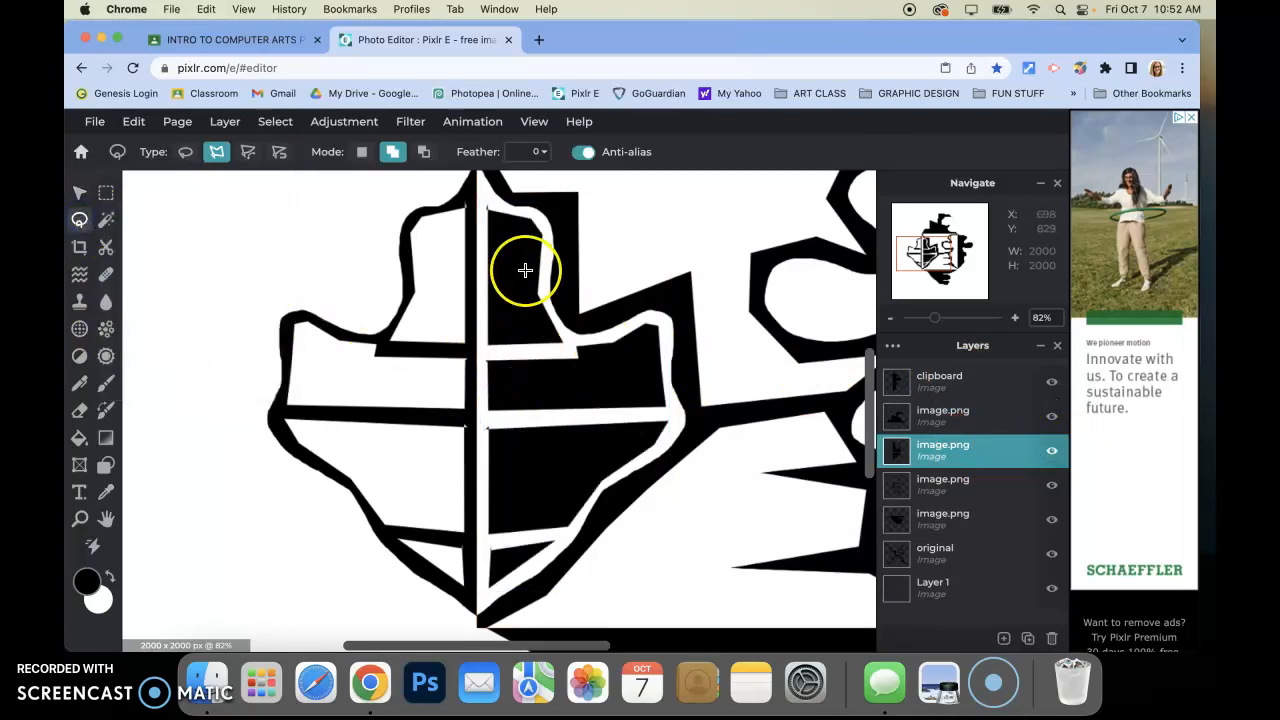
left_click(185, 152)
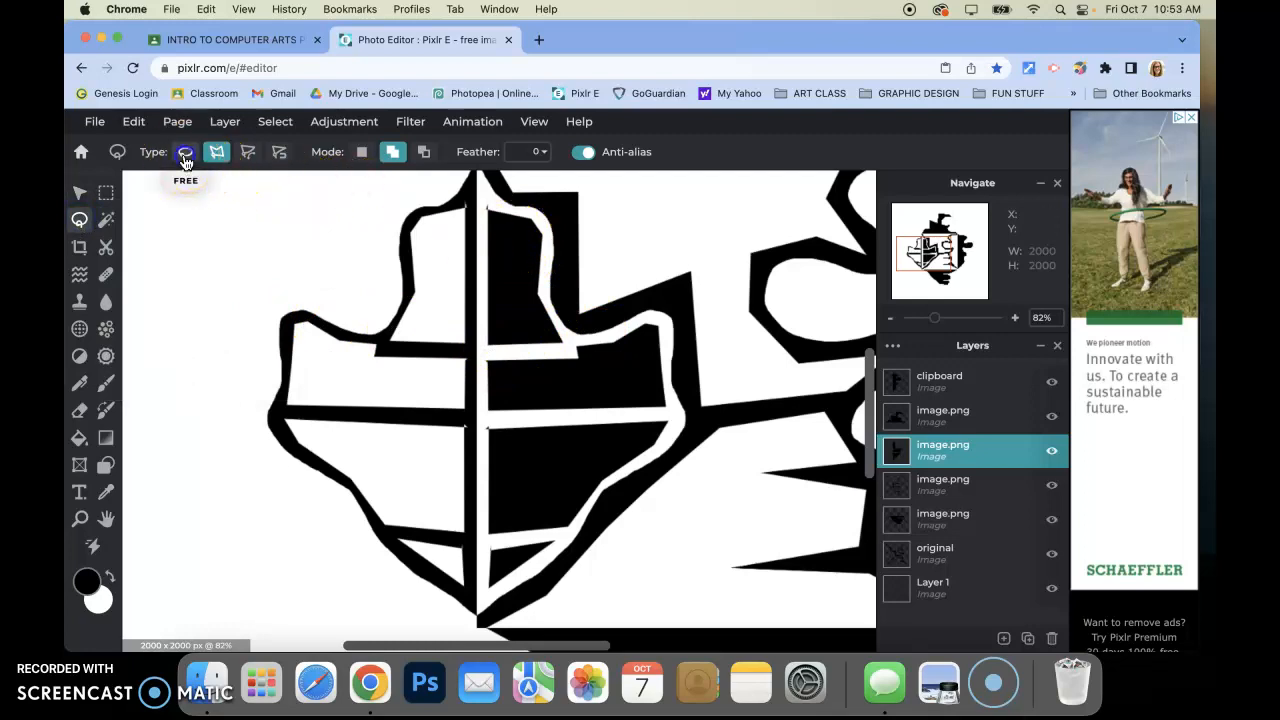
mouse_move(500, 240)
left_mouse_down()
mouse_move(506, 259)
mouse_move(529, 252)
left_mouse_up()
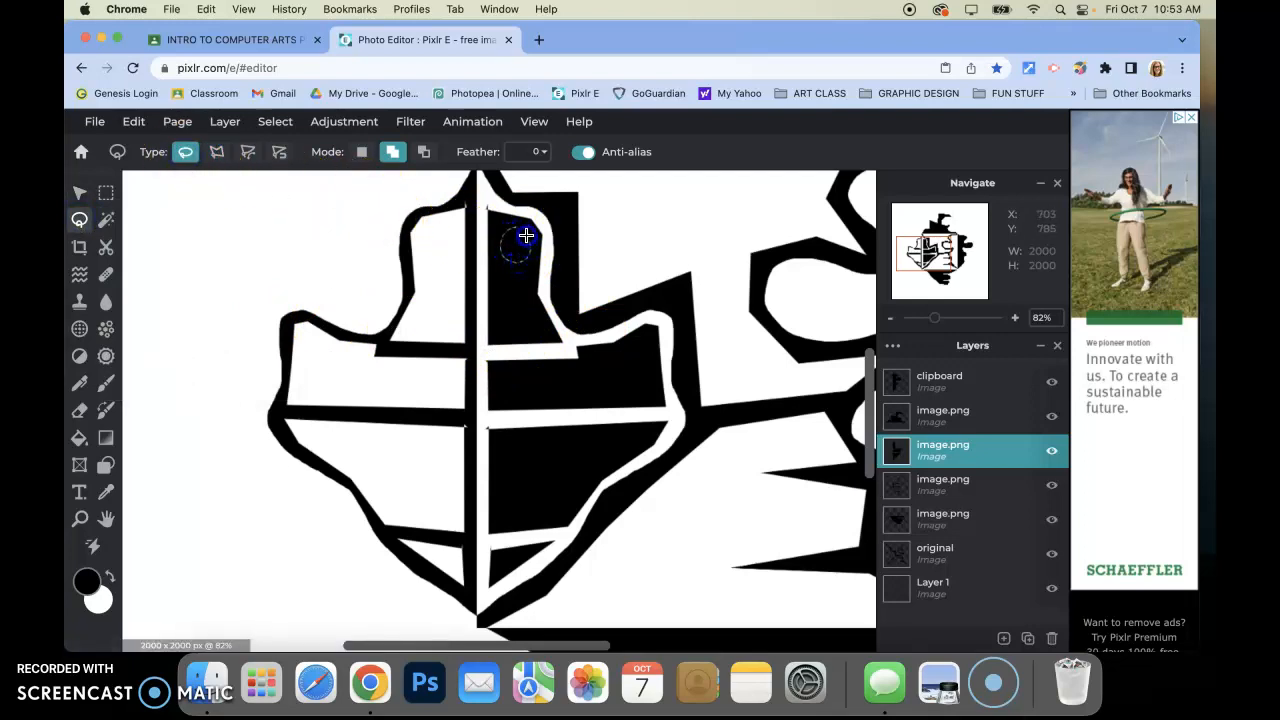
left_click(509, 270)
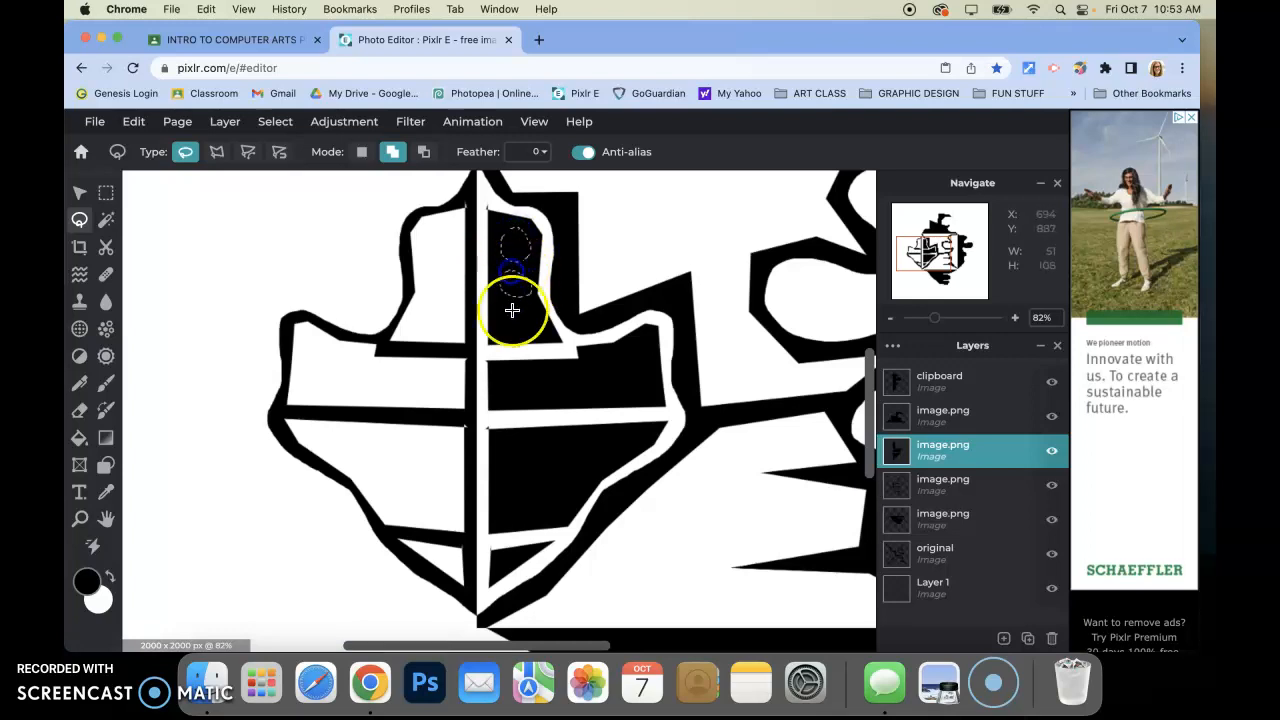
left_click_drag(515, 310, 517, 310)
- Add three rounded freehand selections inside the middle band and three more inside the piece below it
mouse_move(638, 346)
left_mouse_down()
mouse_move(607, 369)
mouse_move(650, 386)
mouse_move(648, 348)
left_mouse_up()
left_click_drag(574, 366, 574, 366)
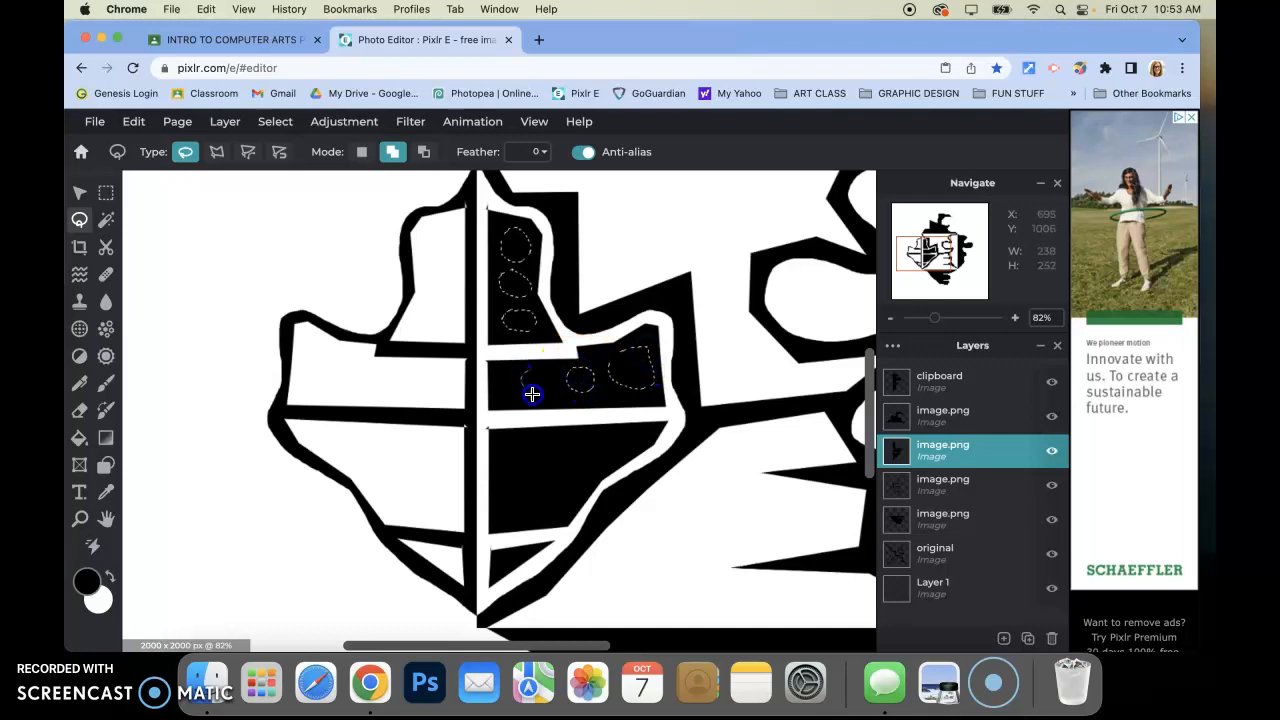
mouse_move(522, 436)
left_mouse_down()
mouse_move(544, 476)
mouse_move(560, 461)
mouse_move(555, 438)
mouse_move(530, 434)
mouse_move(521, 492)
left_mouse_up()
left_click_drag(590, 438, 590, 438)
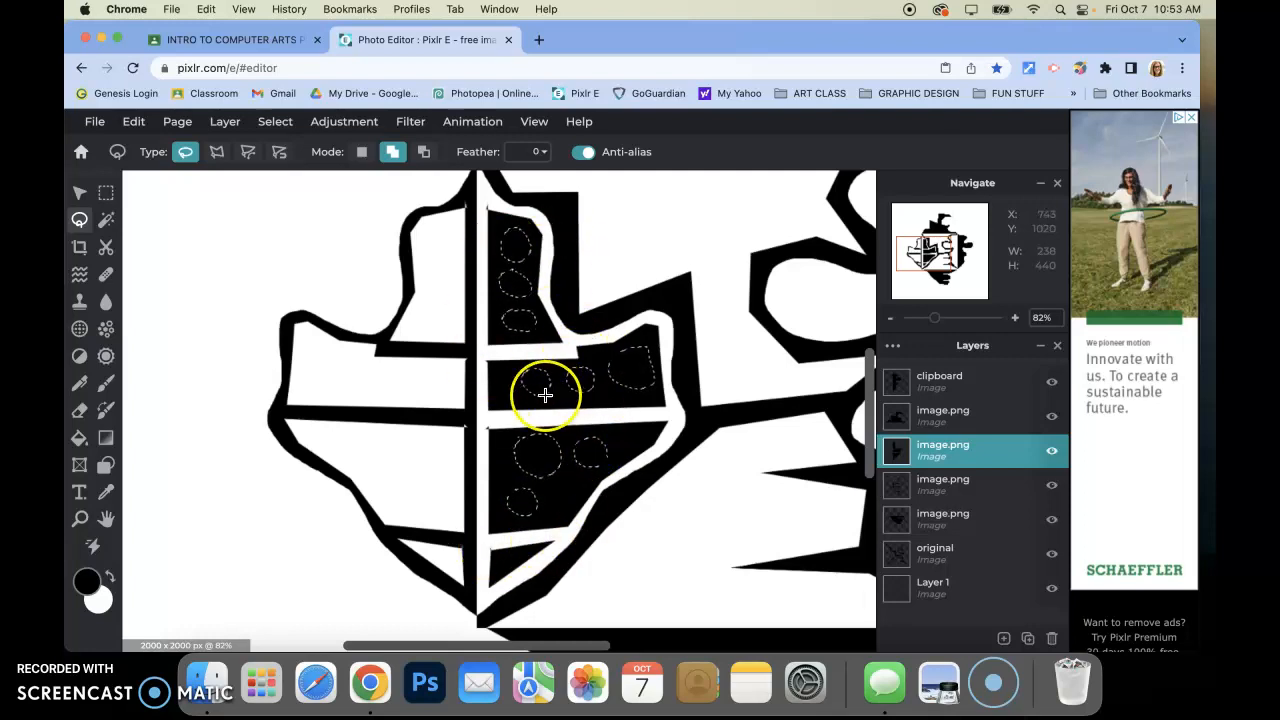
- Subtract a small inner circle from each of the three oval selections in the upper piece
left_click(80, 518)
left_click(534, 390)
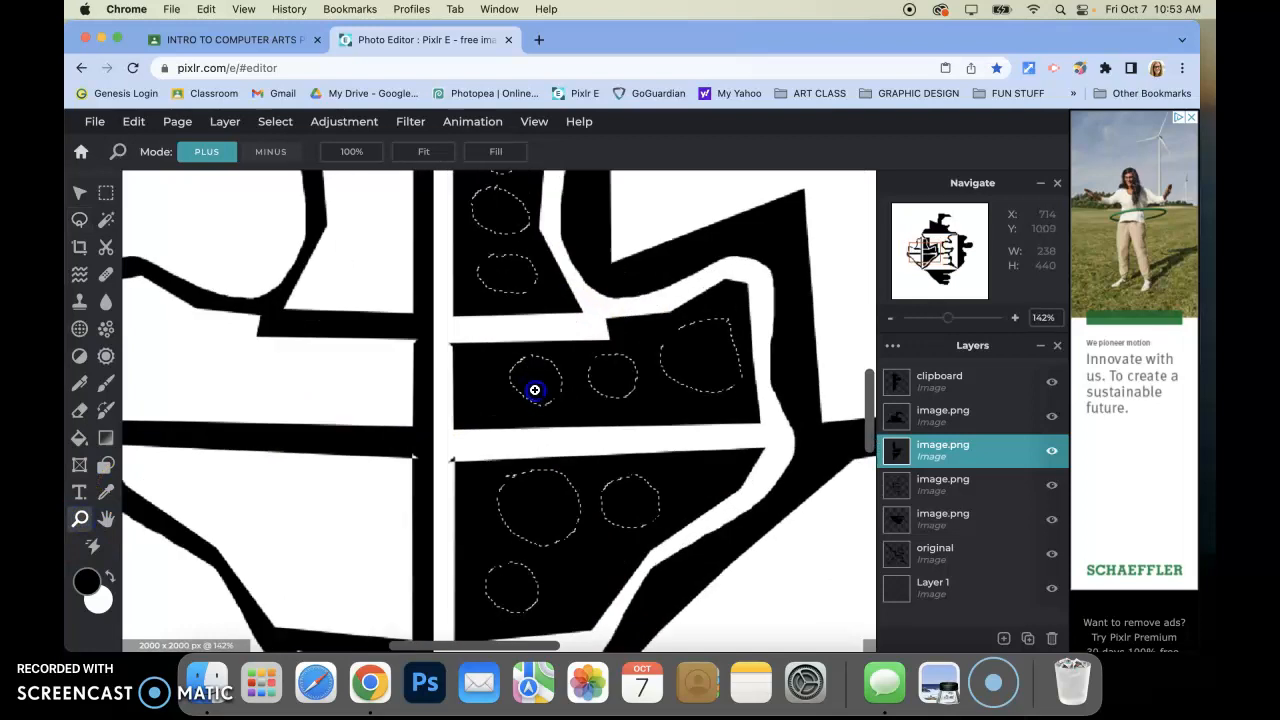
left_click_drag(869, 428, 869, 410)
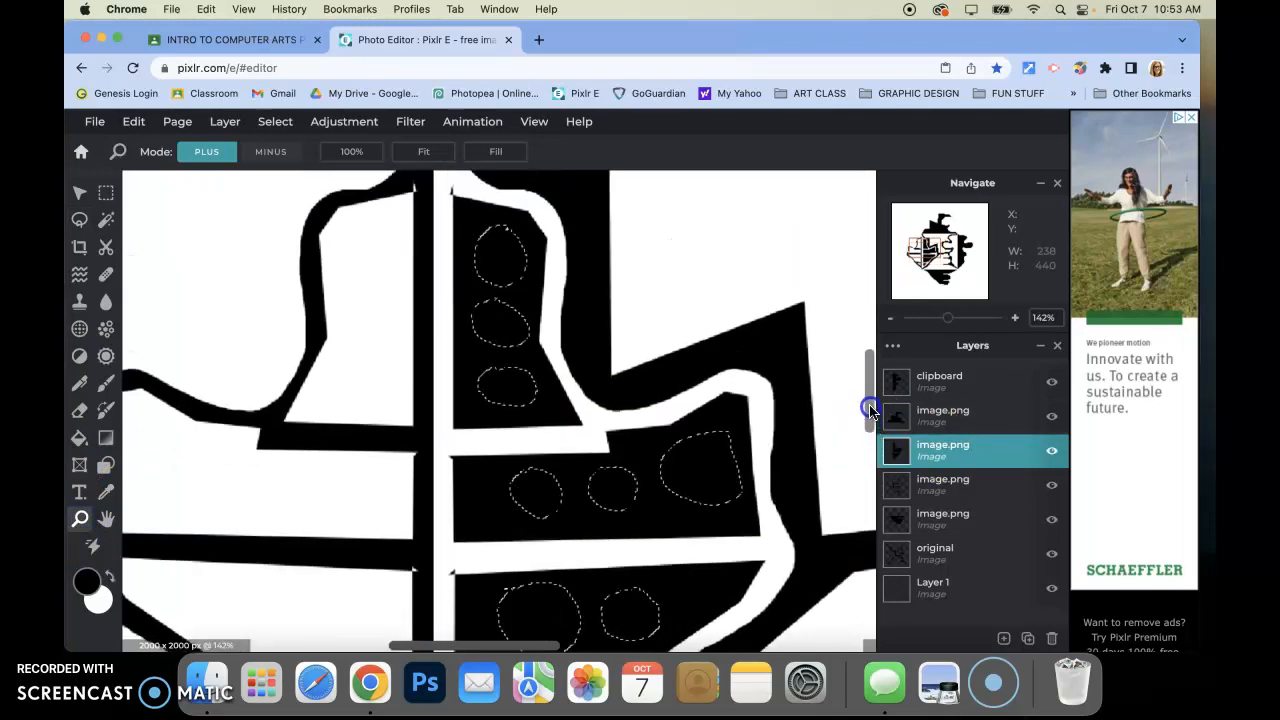
left_click(80, 220)
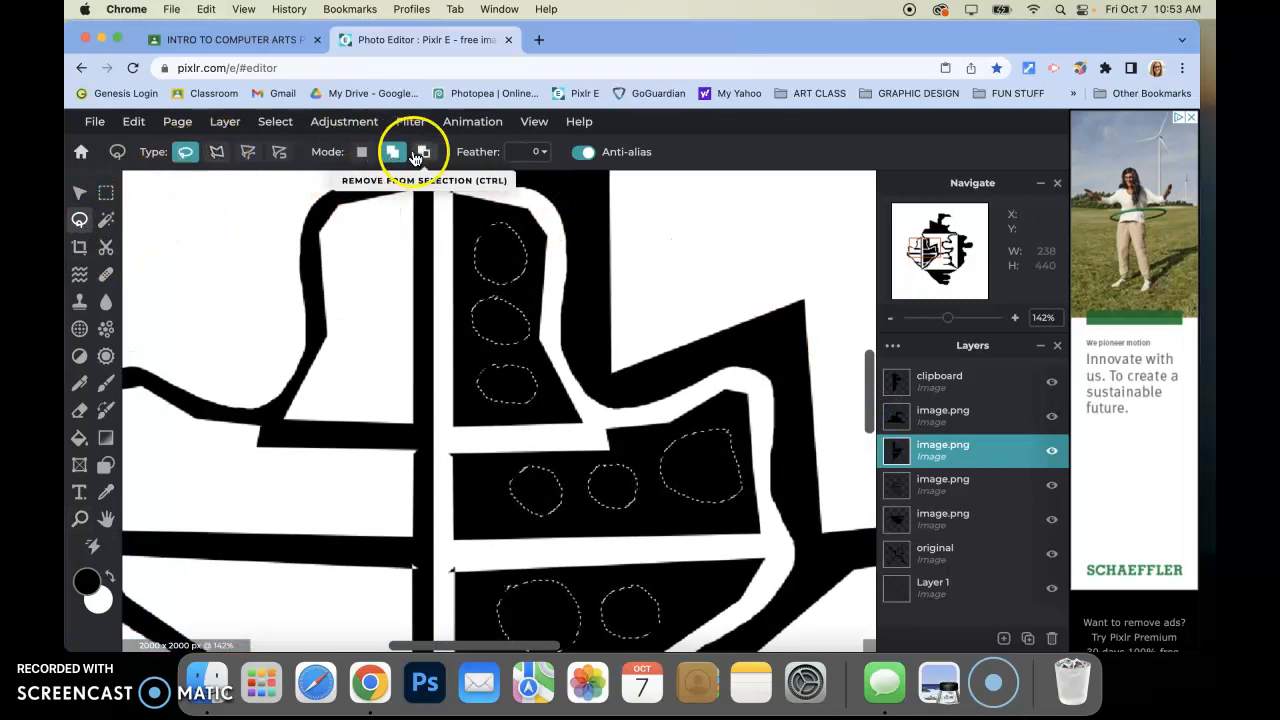
left_click(421, 154)
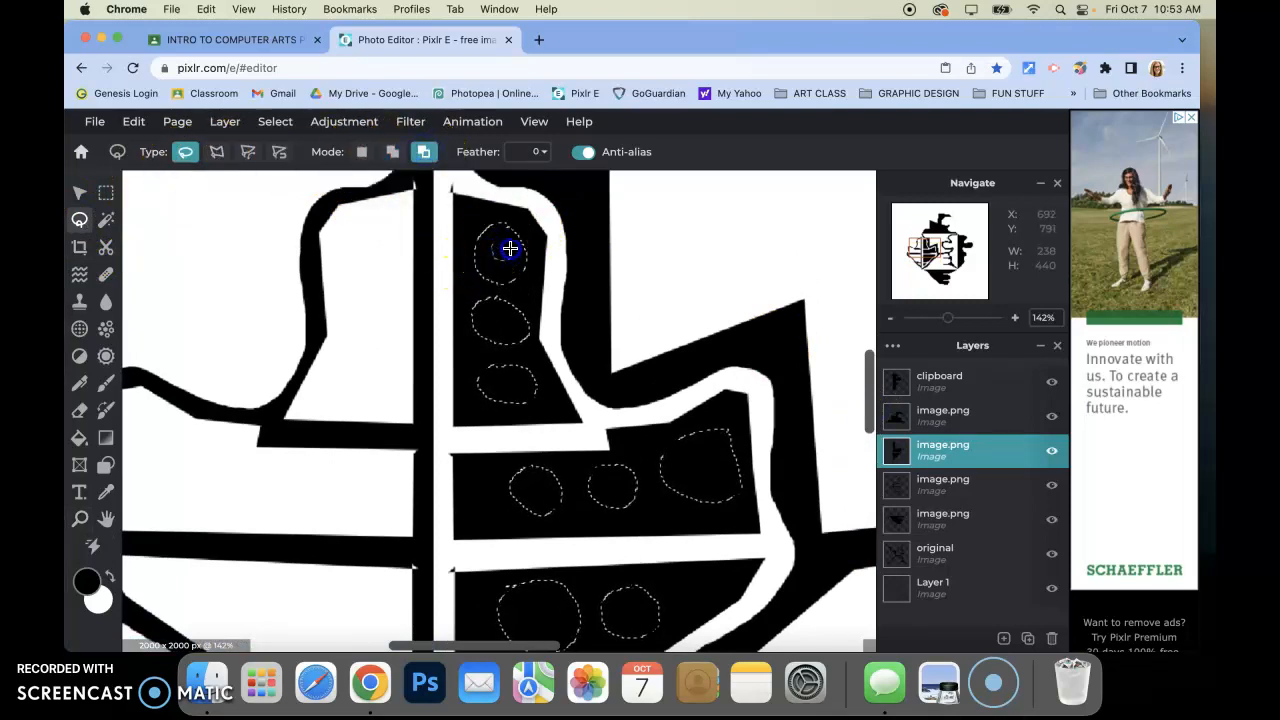
left_click_drag(487, 318, 486, 318)
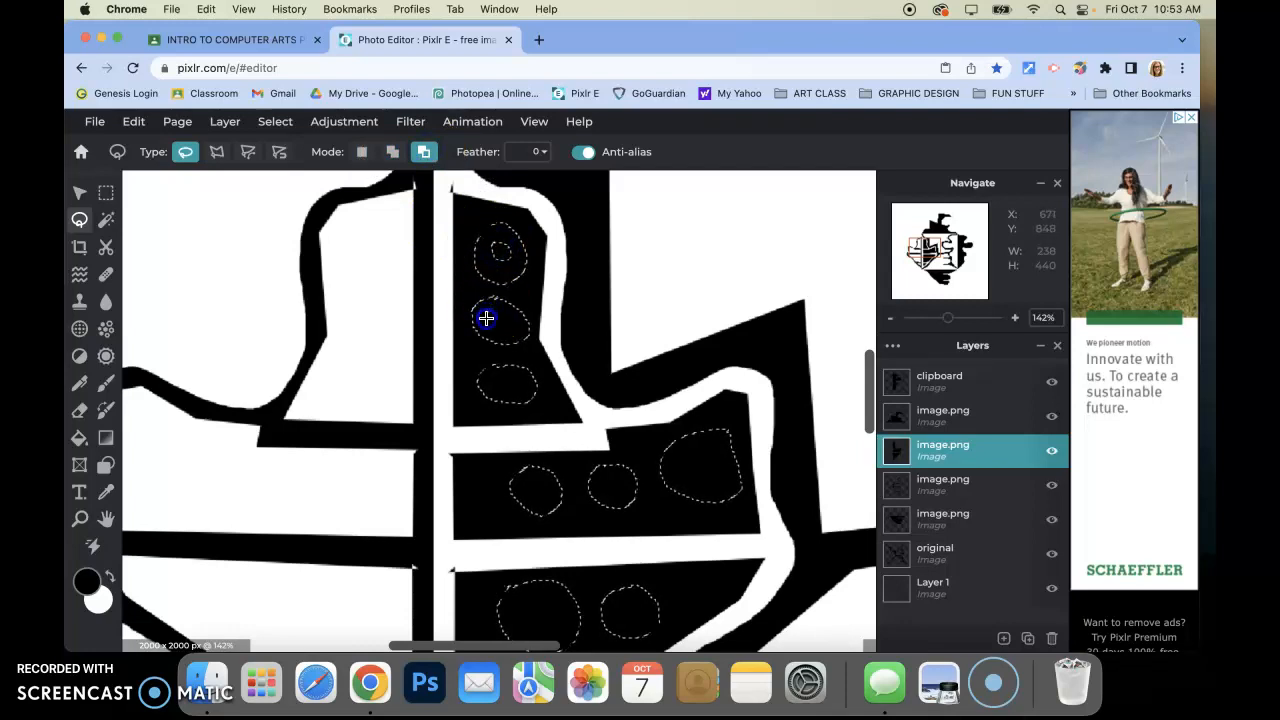
mouse_move(498, 364)
left_mouse_down()
mouse_move(501, 389)
mouse_move(508, 380)
left_mouse_up()
- Subtract small inner circles from the right and centre oval selections in the middle band
left_click_drag(686, 434, 714, 450)
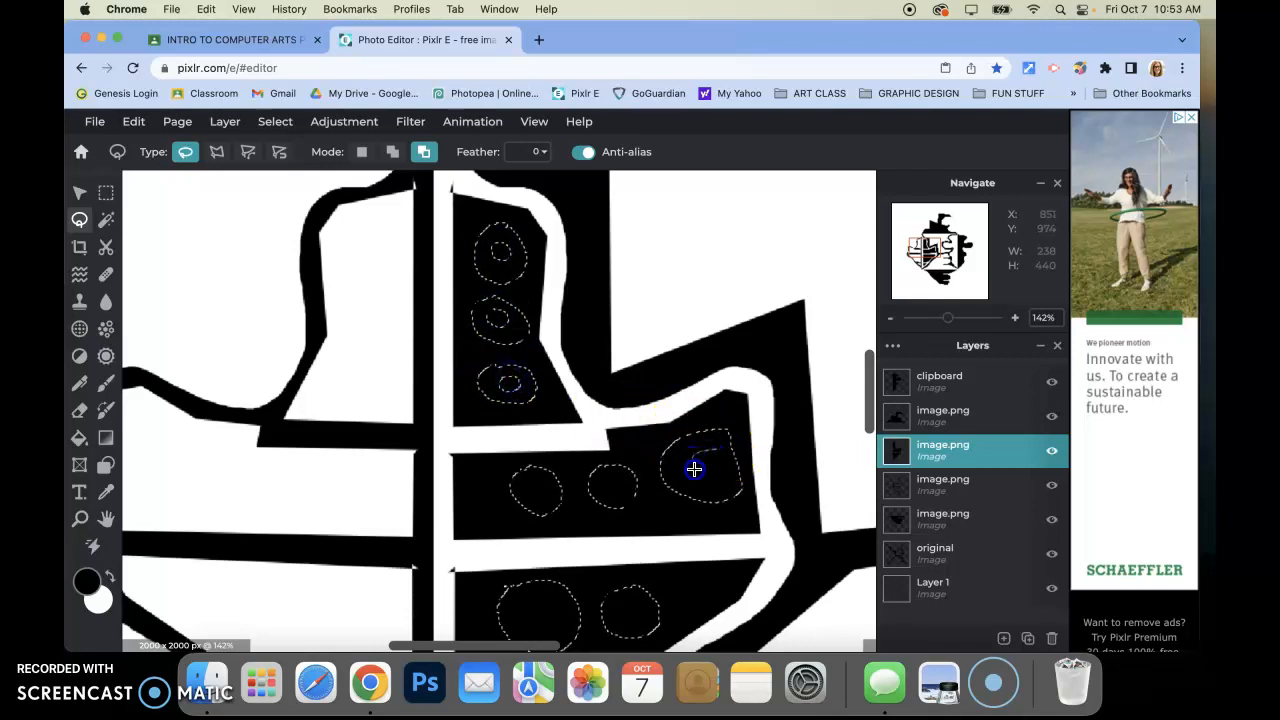
left_click_drag(663, 470, 663, 470)
left_click_drag(620, 474, 620, 474)
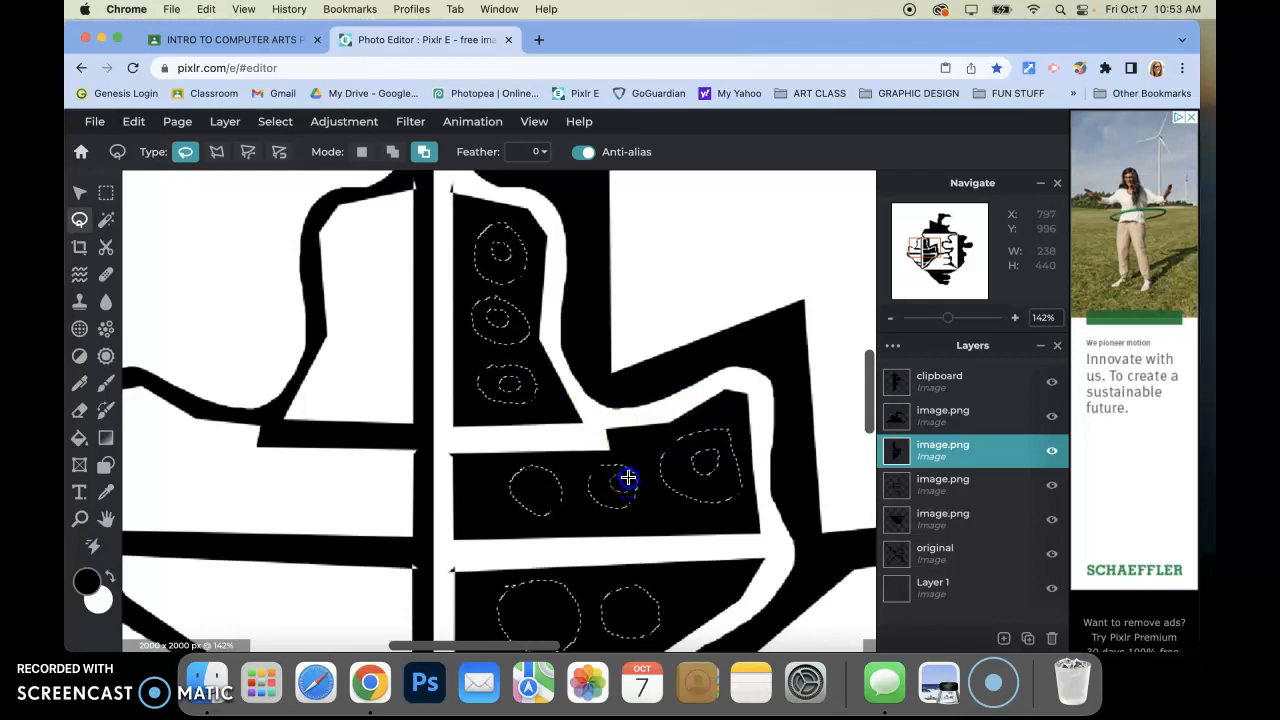
- Enlarge the middle band's left oval selection with an added freehand outline, and subtract a small inner circle from it
mouse_move(502, 469)
left_mouse_down()
mouse_move(493, 499)
mouse_move(528, 539)
mouse_move(582, 517)
mouse_move(557, 458)
mouse_move(516, 457)
mouse_move(391, 153)
mouse_move(494, 470)
left_mouse_up()
left_click(392, 150)
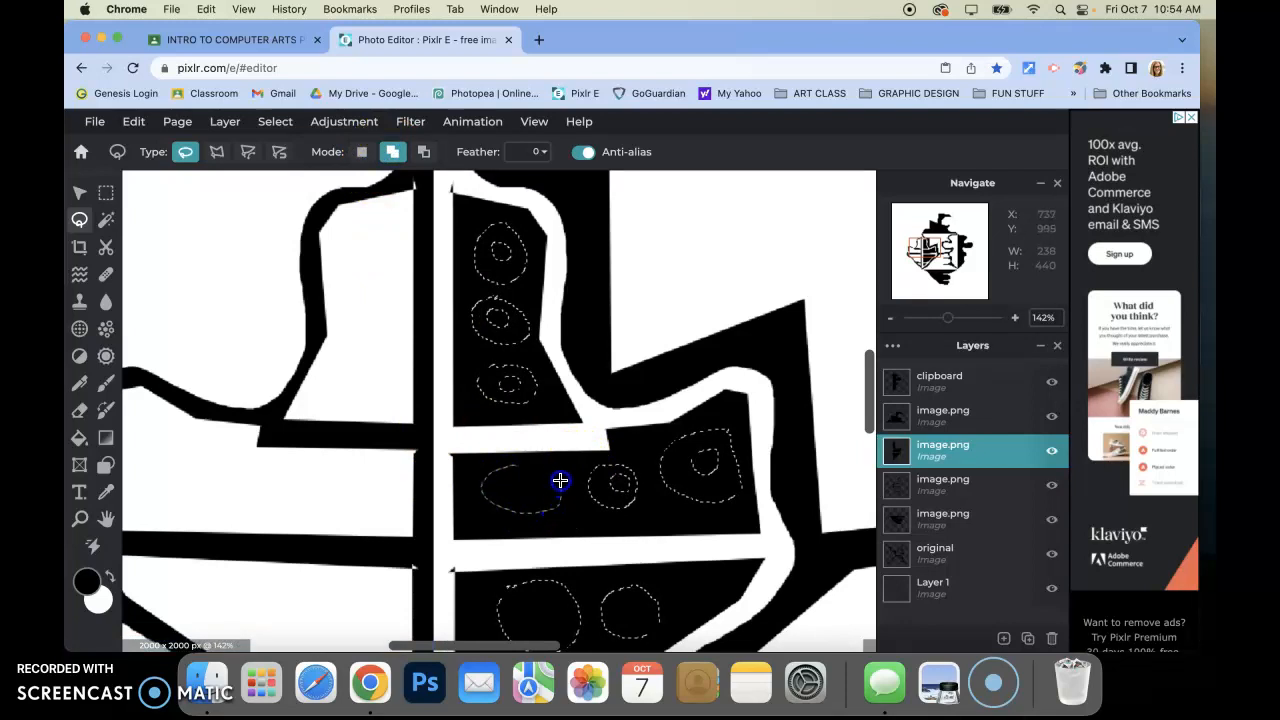
left_click(424, 151)
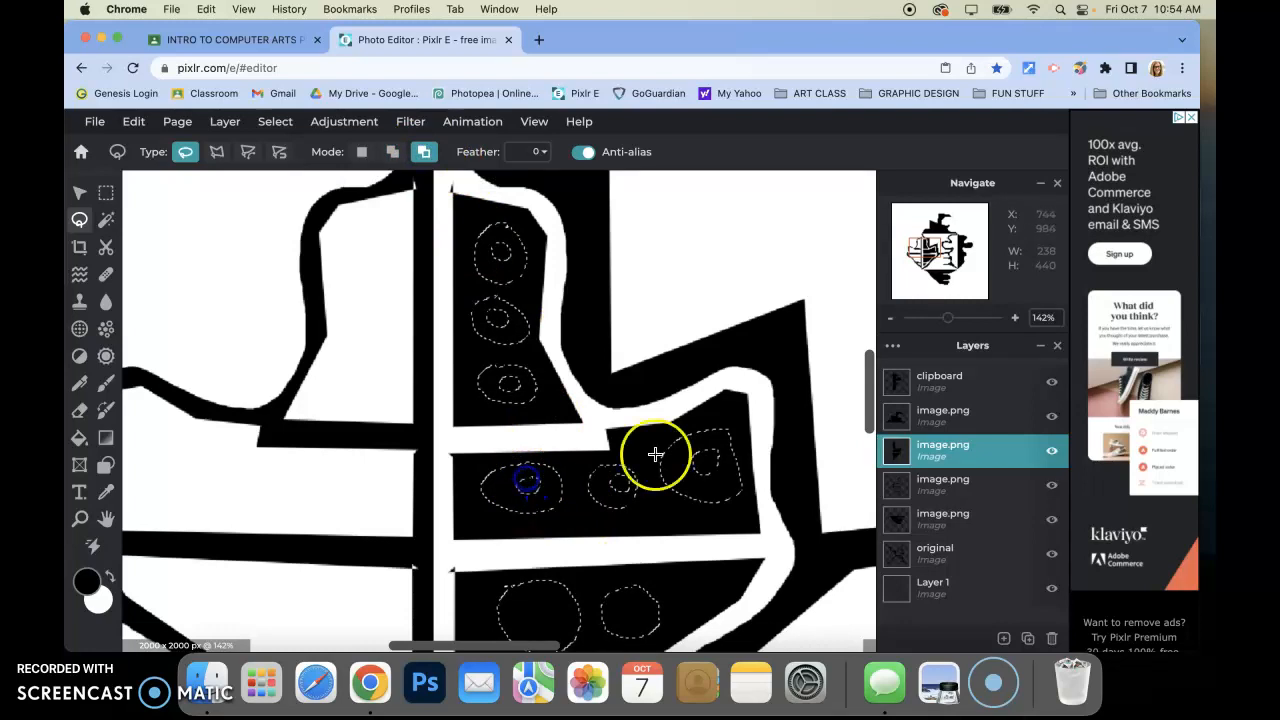
- Subtract a small inner circle from each of the three oval selections in the piece below the middle band
left_click_drag(871, 409, 876, 450)
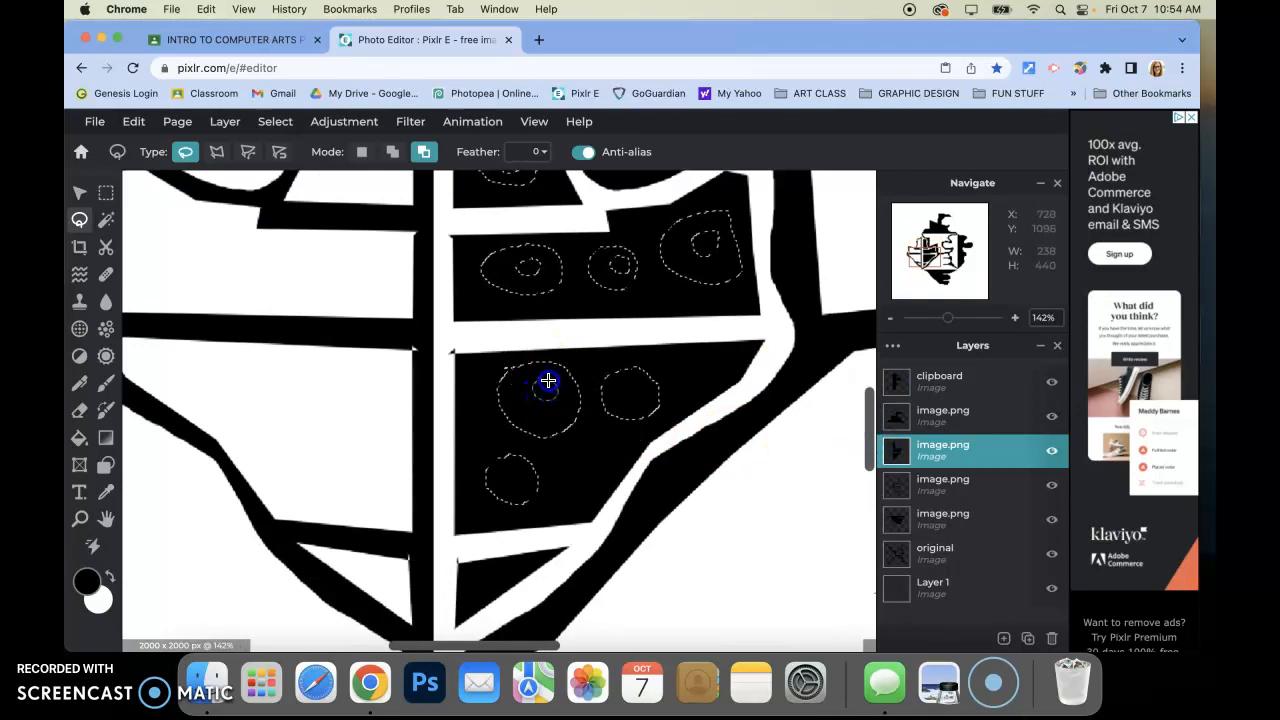
left_click_drag(616, 384, 616, 384)
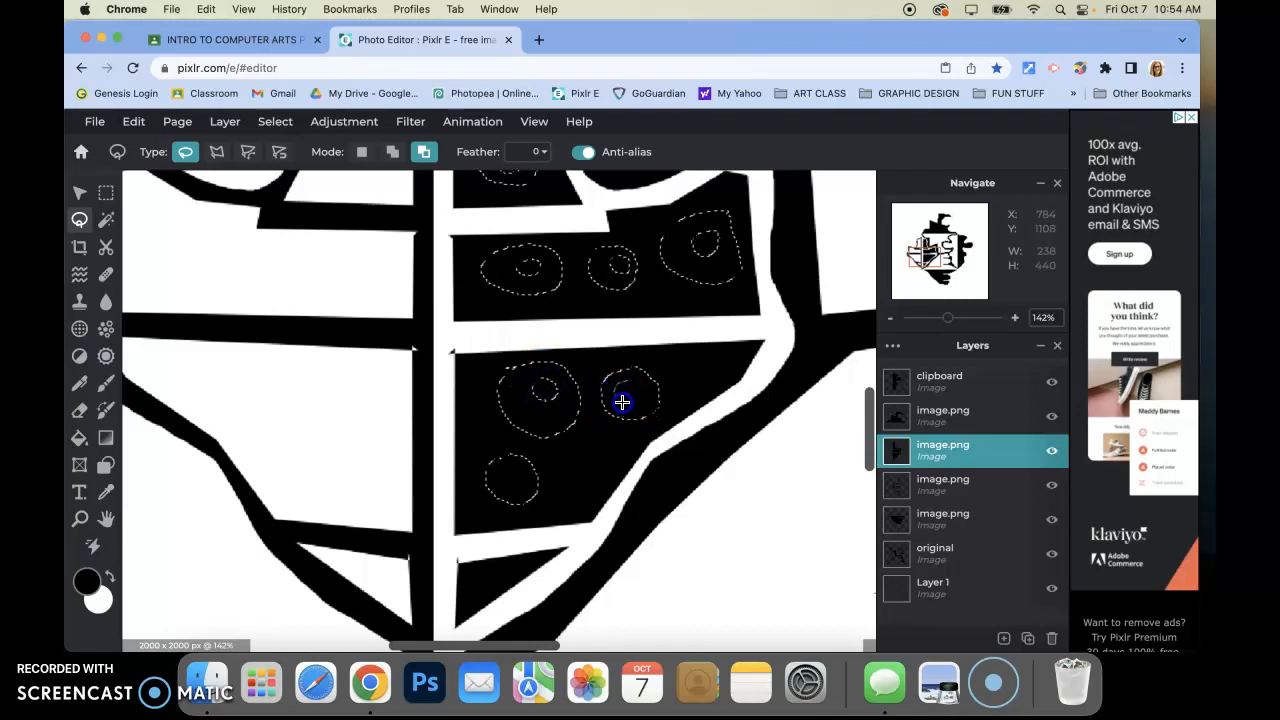
left_click_drag(492, 449, 510, 466)
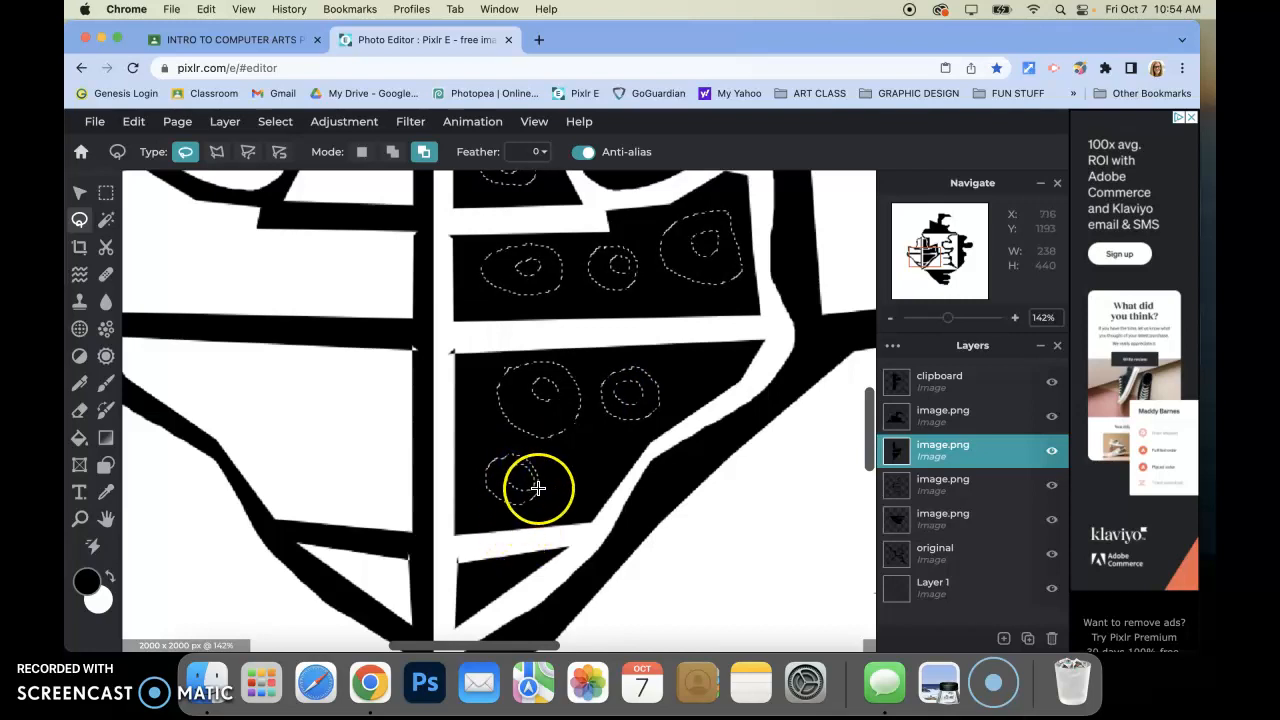
- Replace the bottom oval selection in the lower piece with a larger freehand oval, and subtract a small circle from inside it
left_click_drag(482, 443, 466, 481)
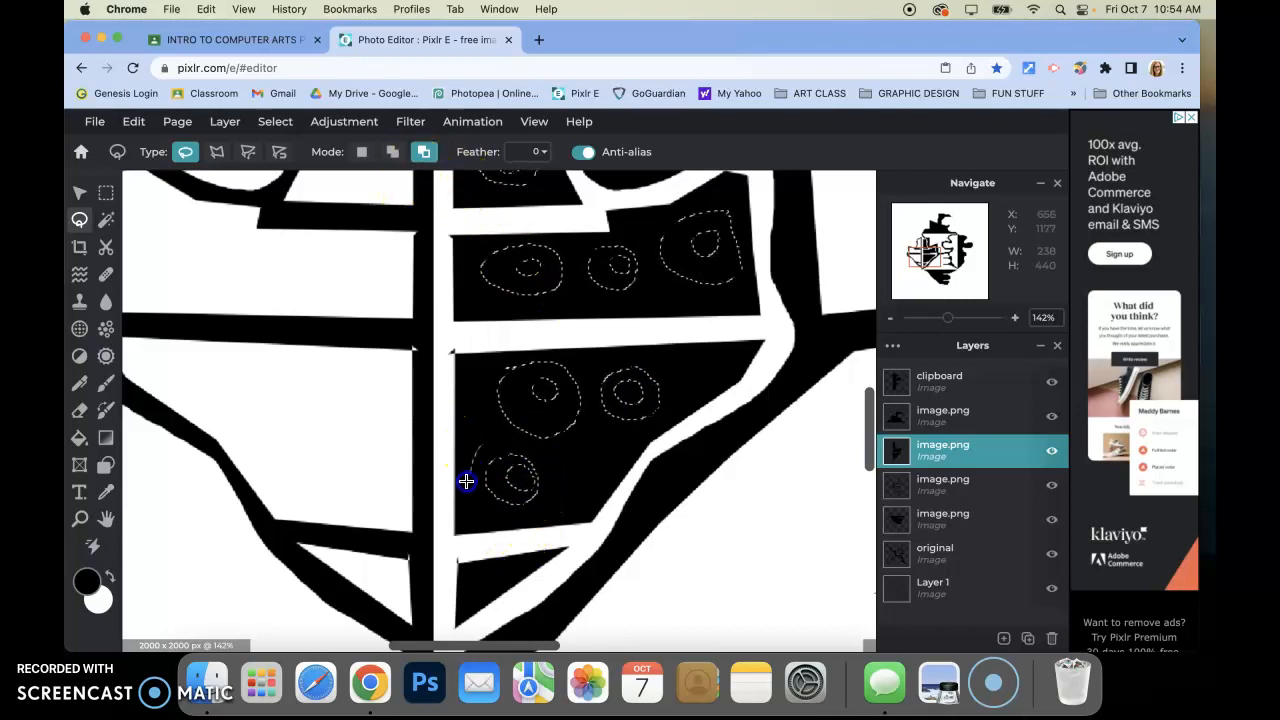
left_click_drag(494, 415, 494, 413)
left_click(392, 151)
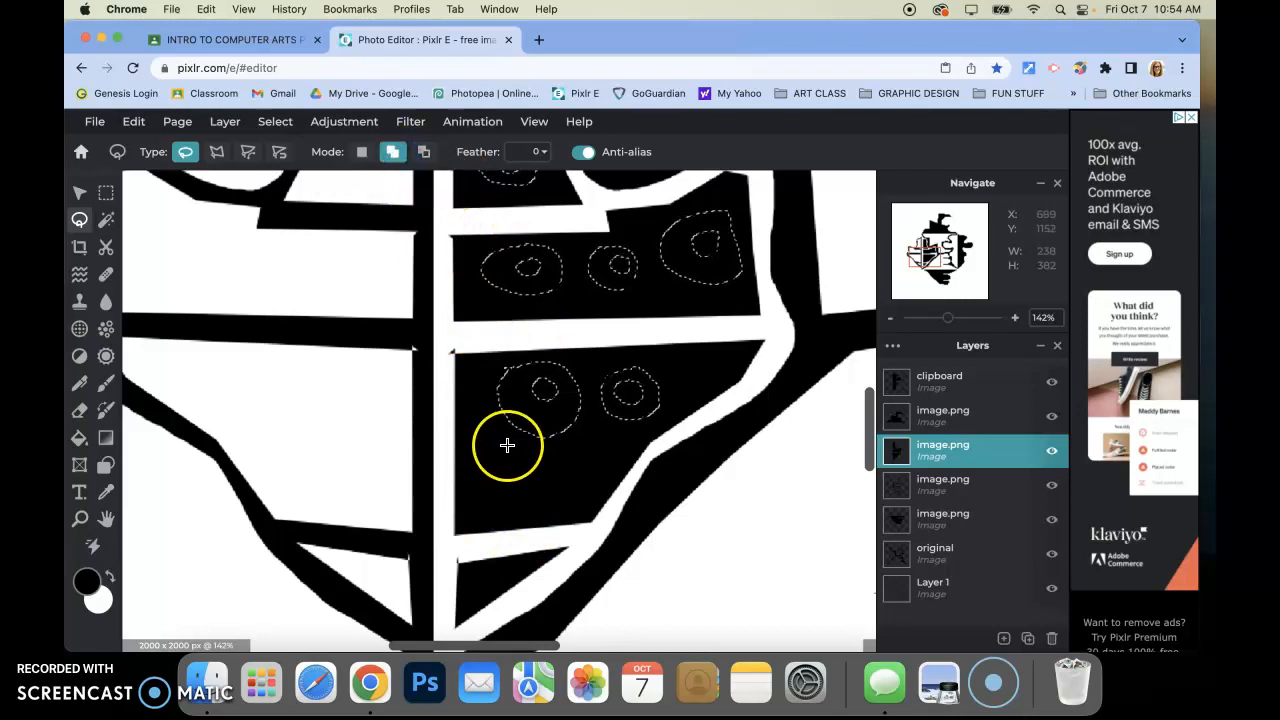
left_click_drag(569, 471, 519, 446)
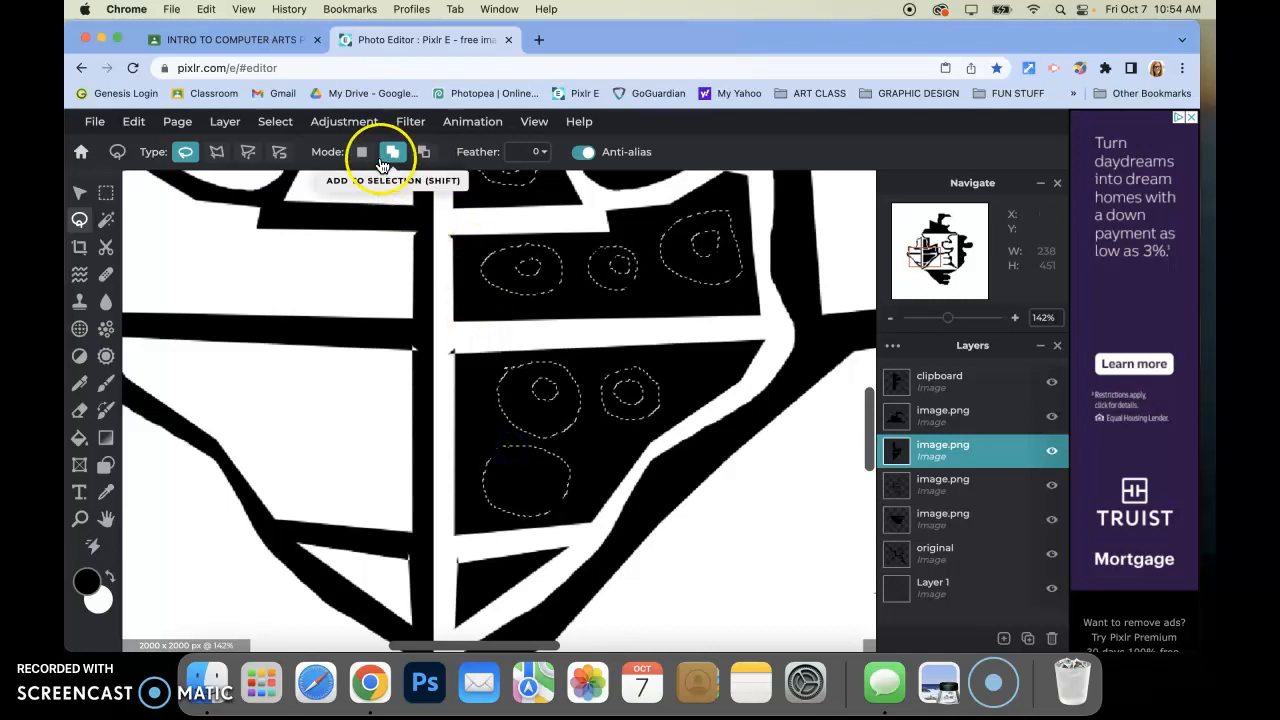
left_click(424, 151)
mouse_move(528, 464)
left_mouse_down()
mouse_move(514, 482)
mouse_move(525, 465)
left_mouse_up()
- Cut all the ring-shaped selections out of the black pieces inside the square
left_click(1052, 452)
left_click(1052, 452)
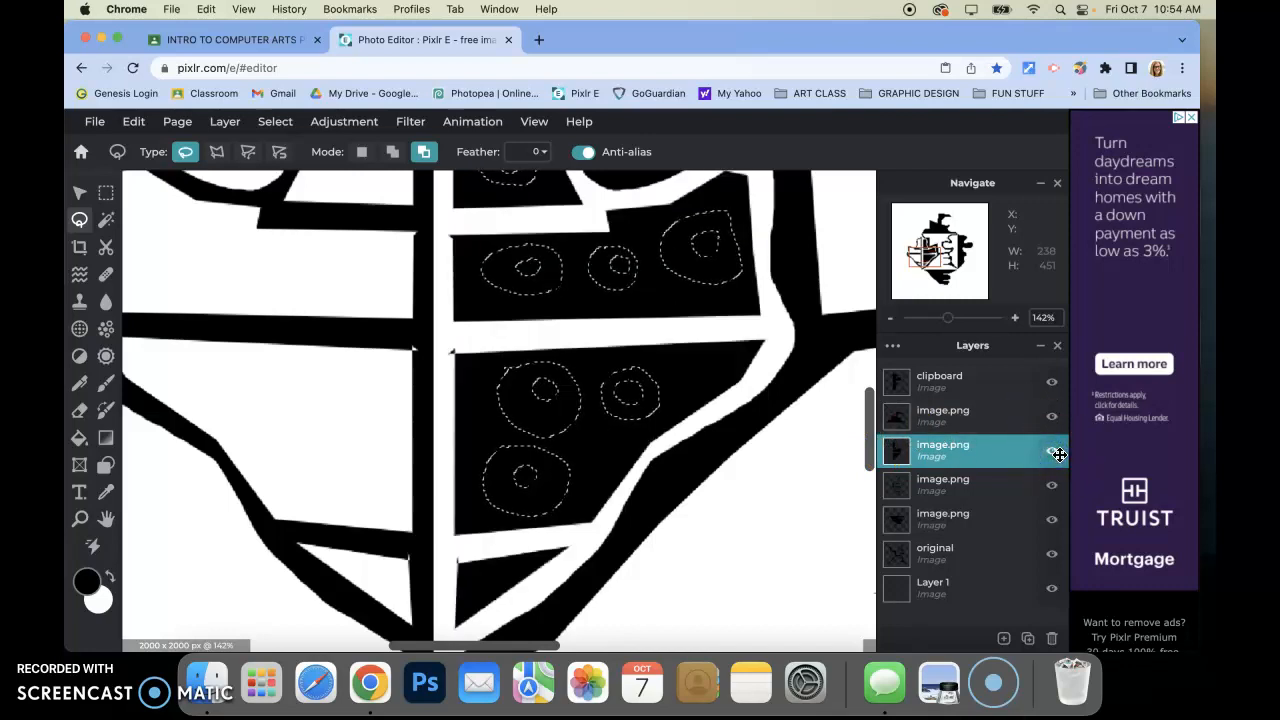
scroll(720, 457, "down", 3)
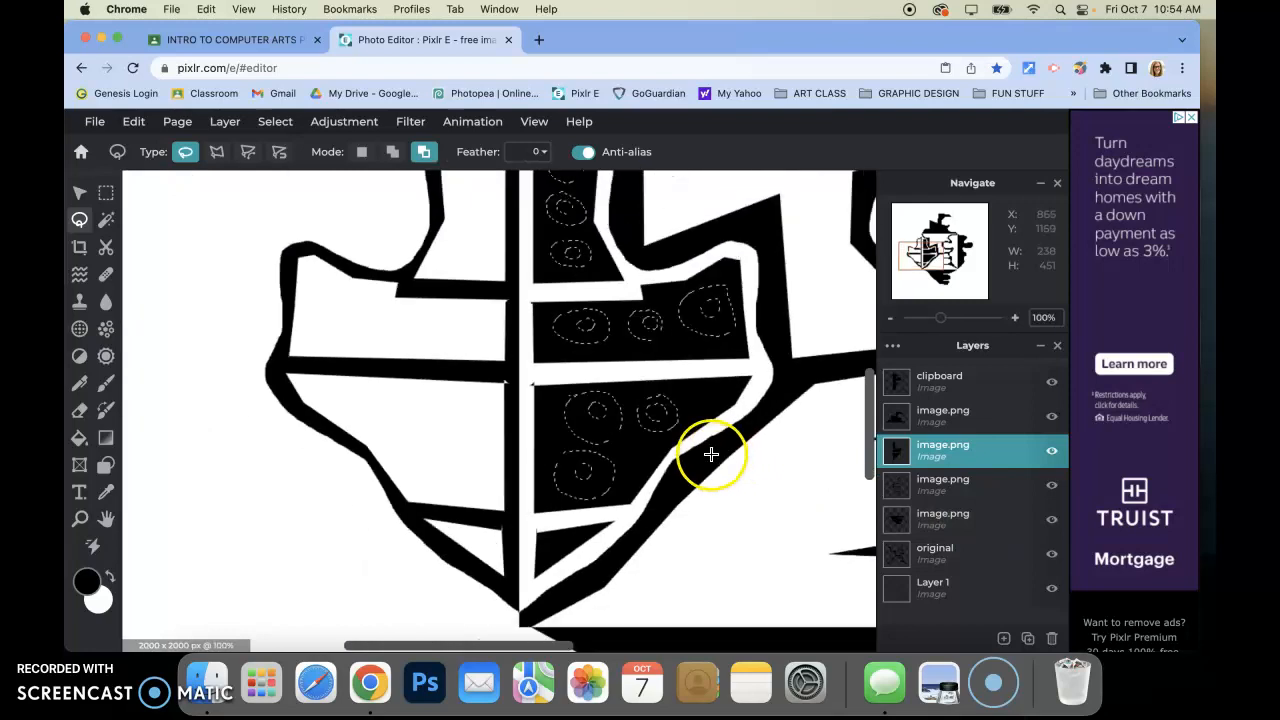
left_click_drag(522, 640, 584, 648)
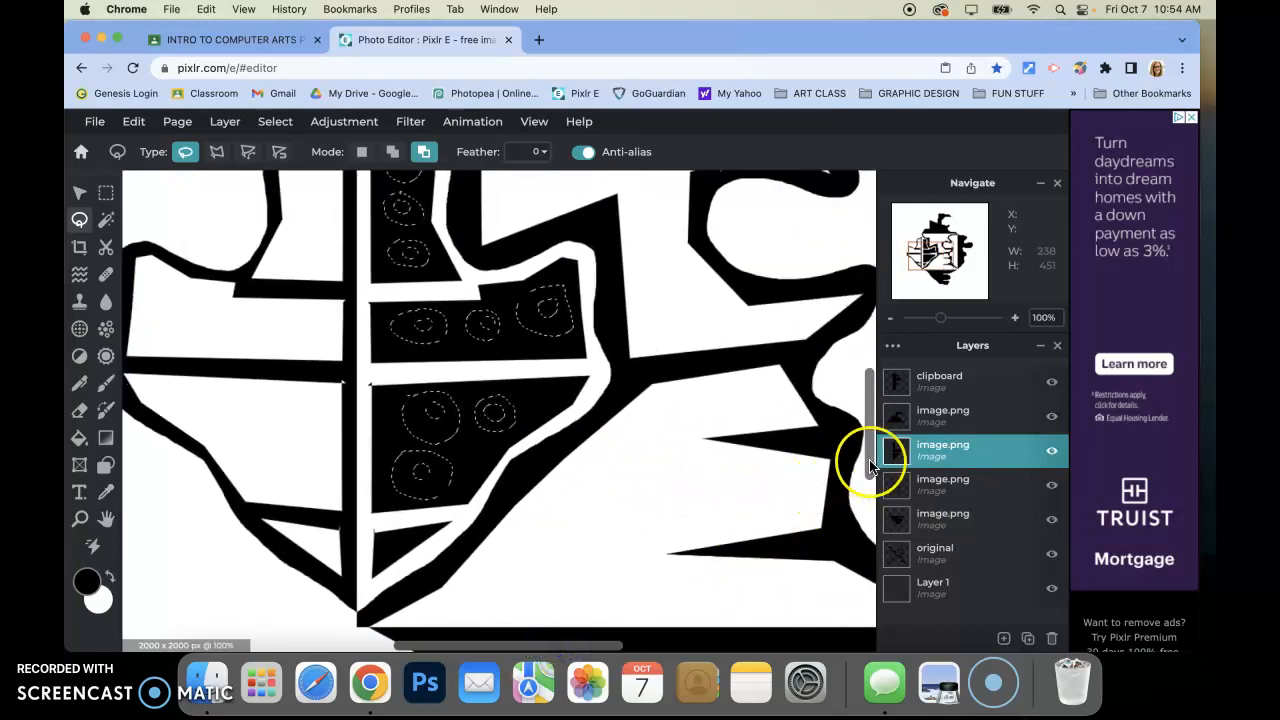
left_click_drag(872, 453, 872, 440)
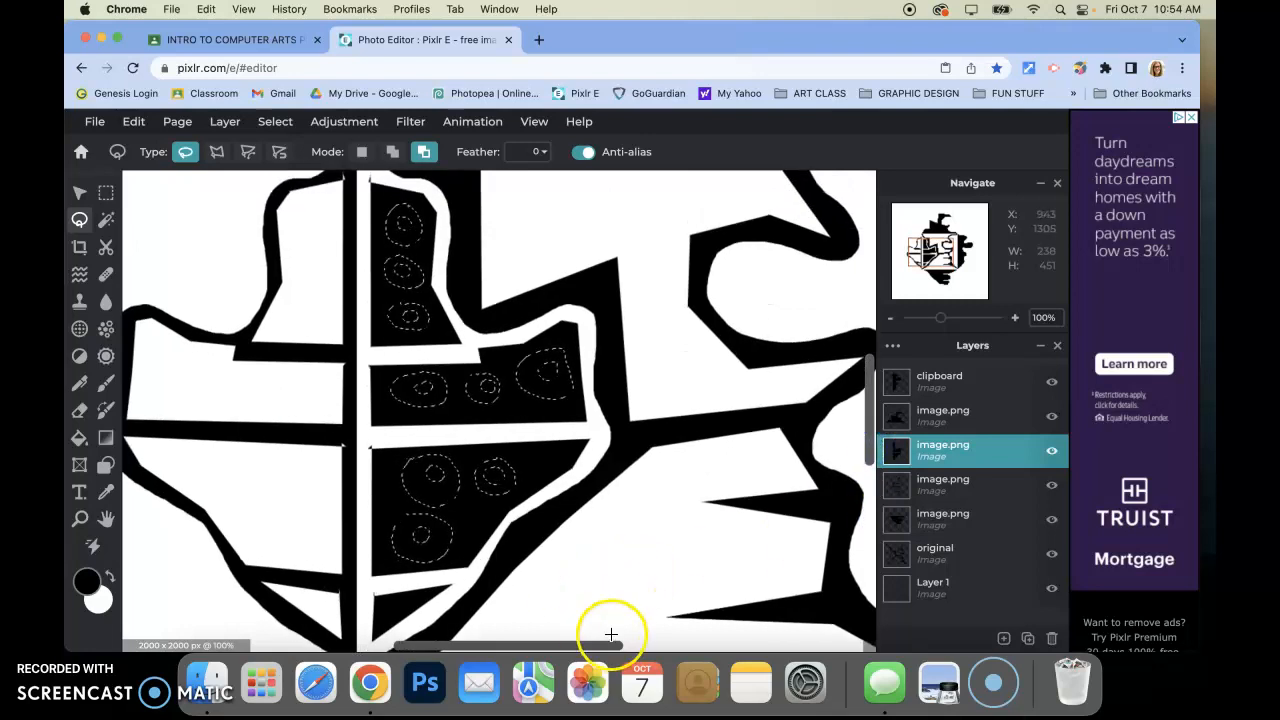
key("super+x")
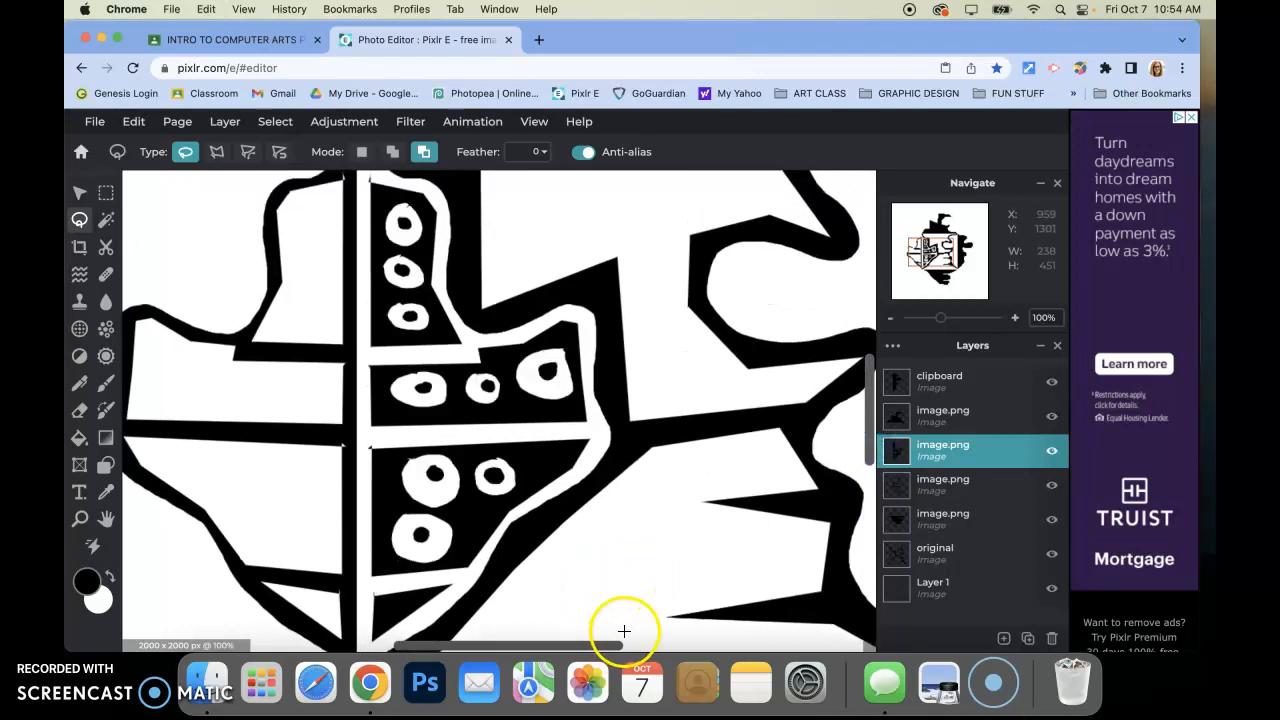
- Paste the cut rings, flip them horizontally and place them over the mirrored white half, at about X 352, Y 767
key("super+v")
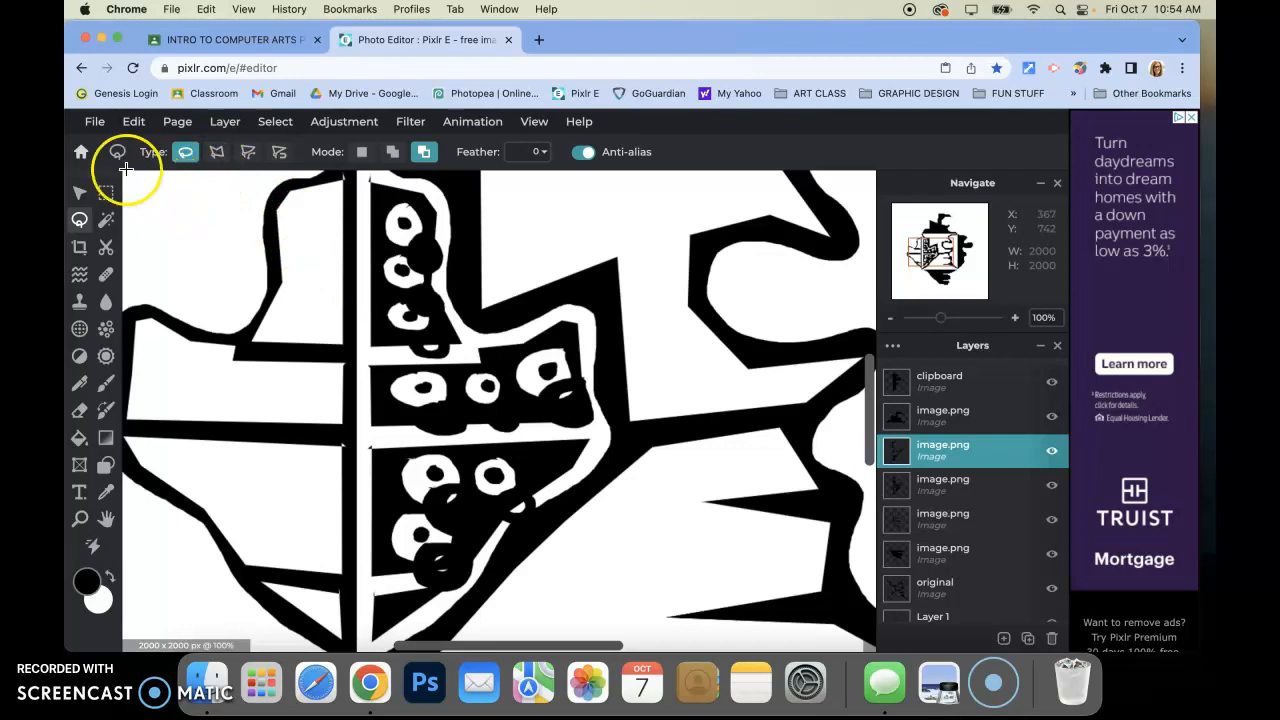
left_click(80, 192)
left_click(700, 155)
left_click_drag(542, 430, 282, 404)
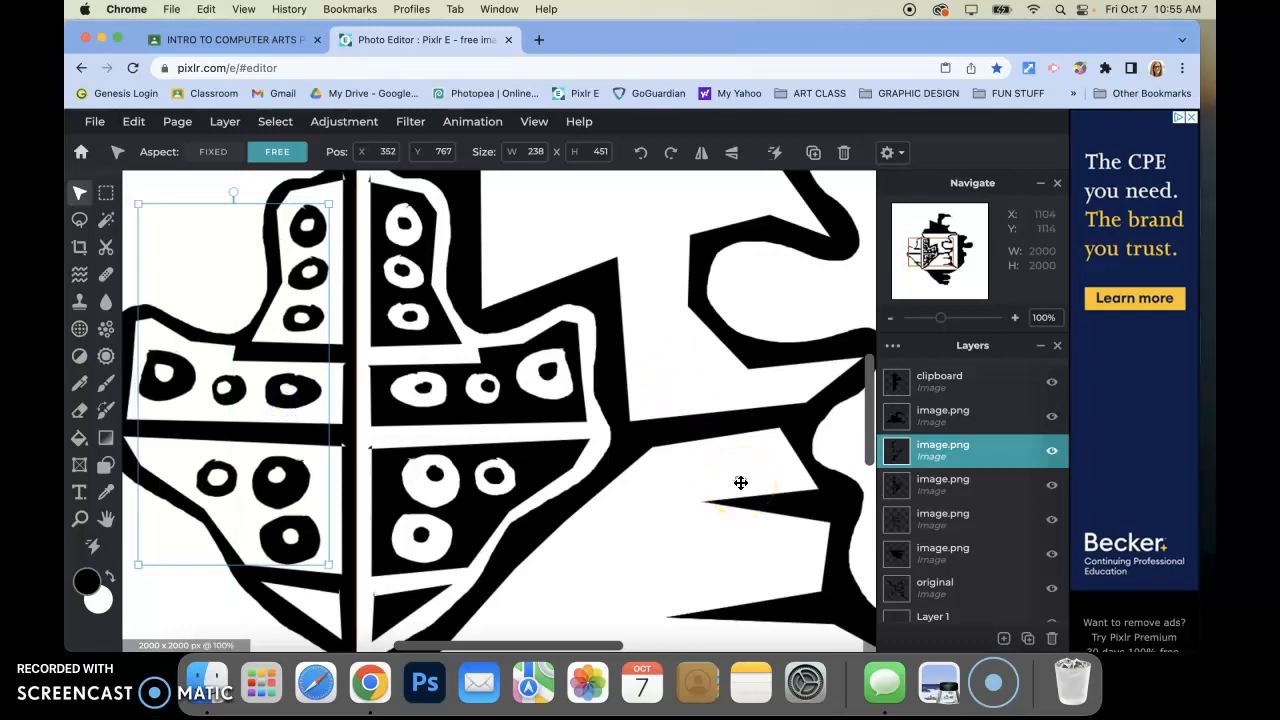
key("super+0")
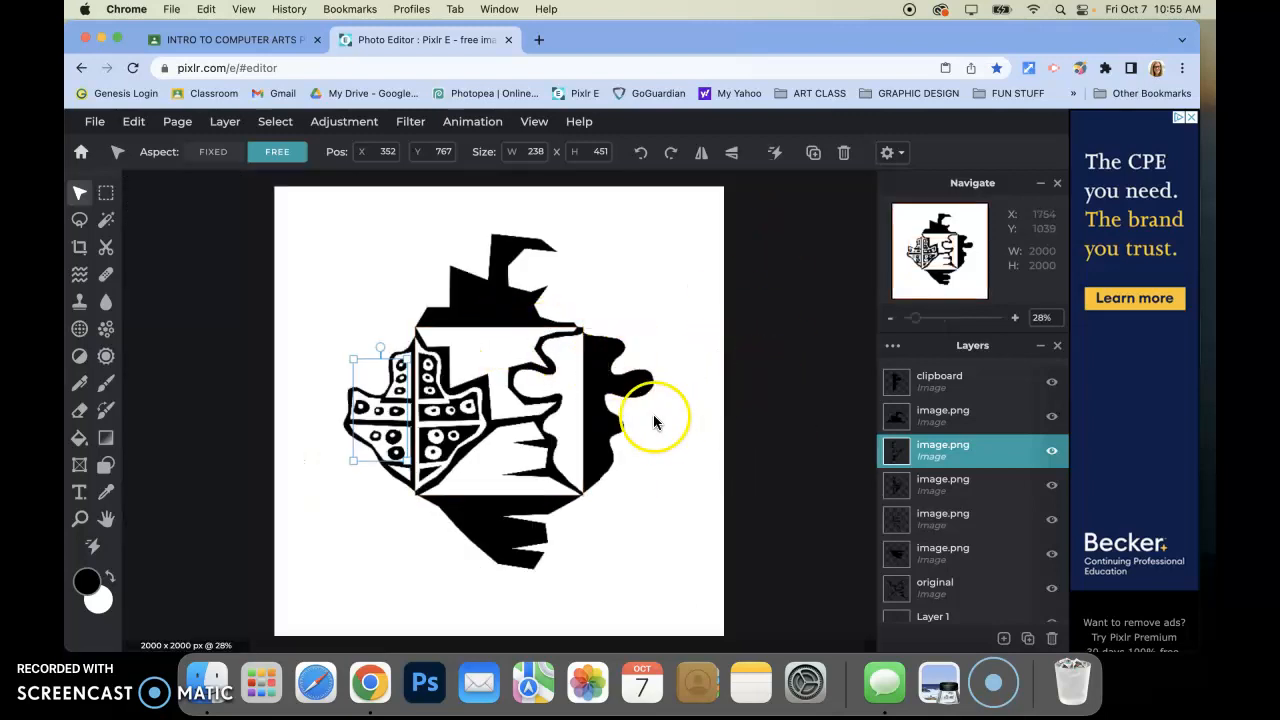
- Set the lasso to polygonal selection for the black piece above the square
left_click(80, 518)
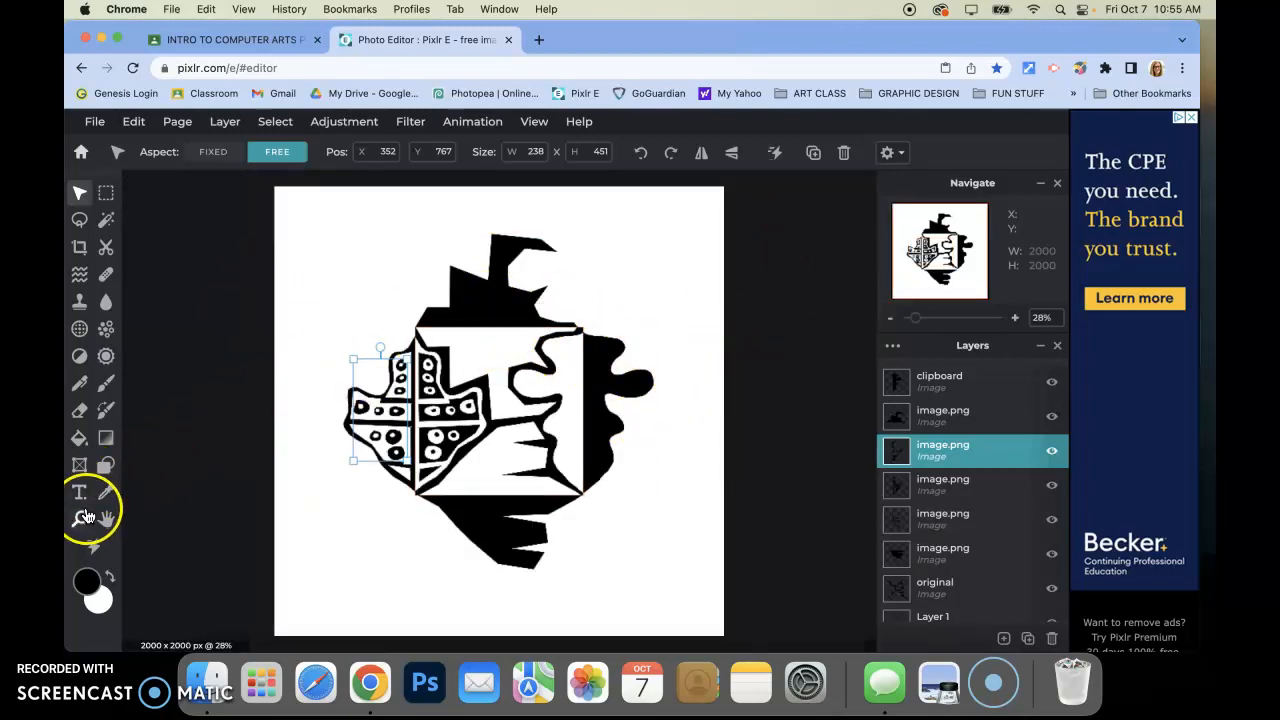
left_click(465, 289)
left_click(93, 219)
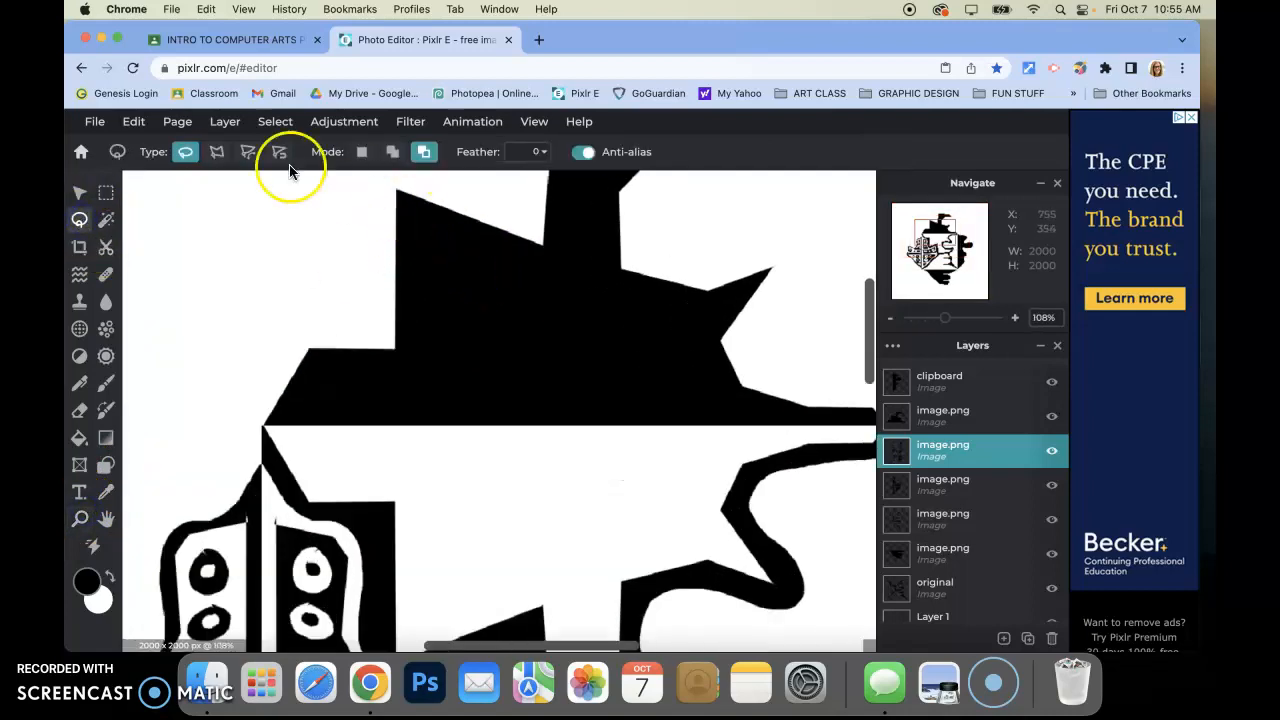
left_click(216, 151)
left_click(413, 357)
left_click(316, 362)
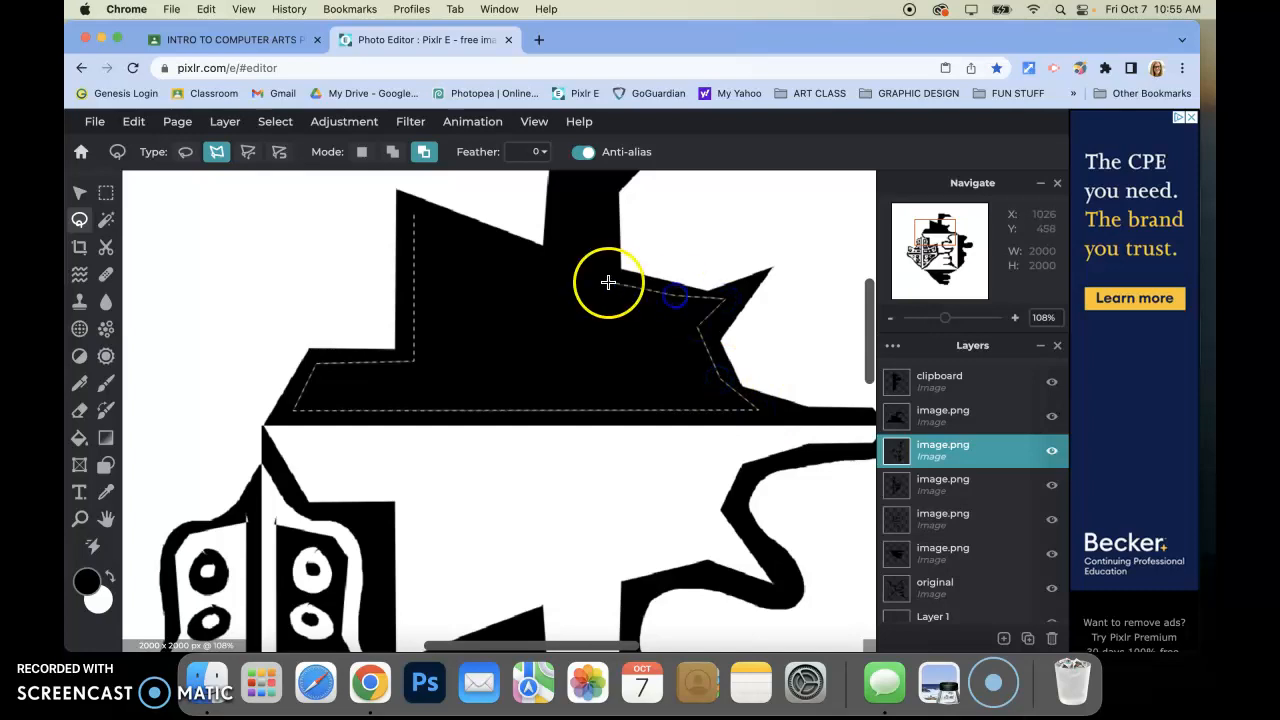
left_click(605, 187)
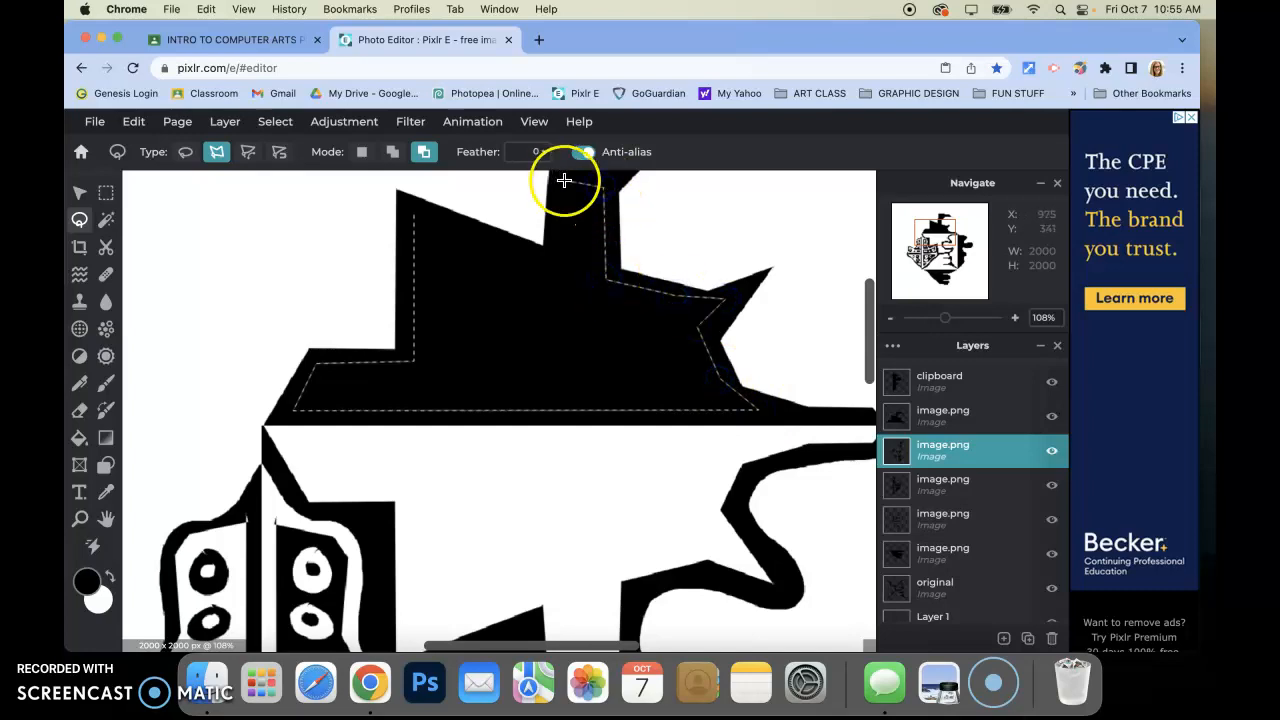
left_click(559, 268)
left_click(413, 214)
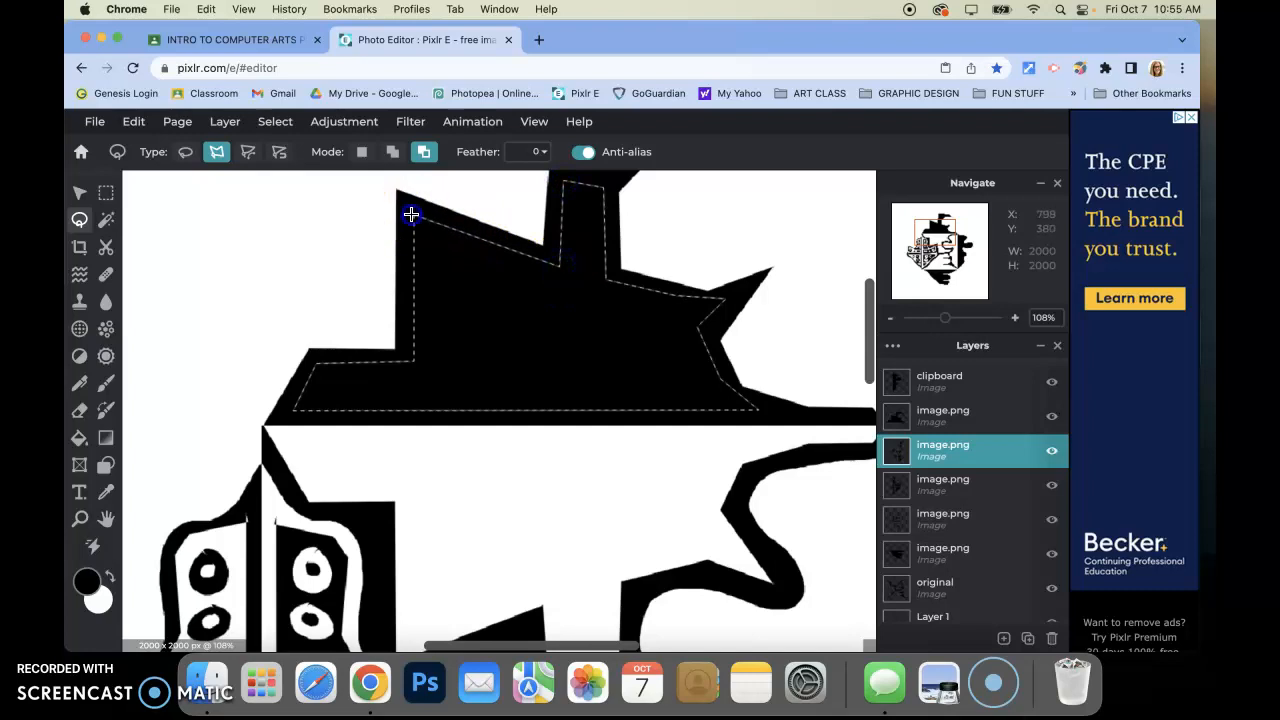
left_click(362, 152)
- Add a polygonal selection inside the black piece above the square, leaving a thin border along its contour
left_click(392, 152)
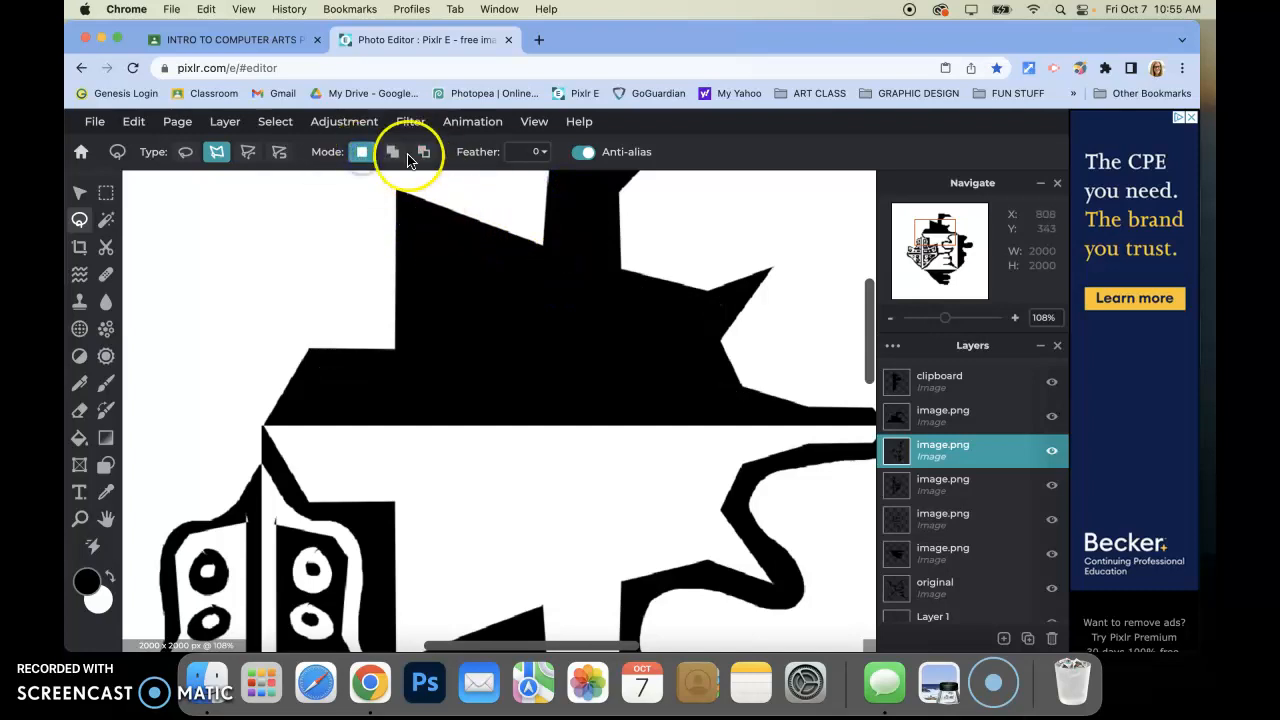
left_click(412, 202)
left_click(408, 364)
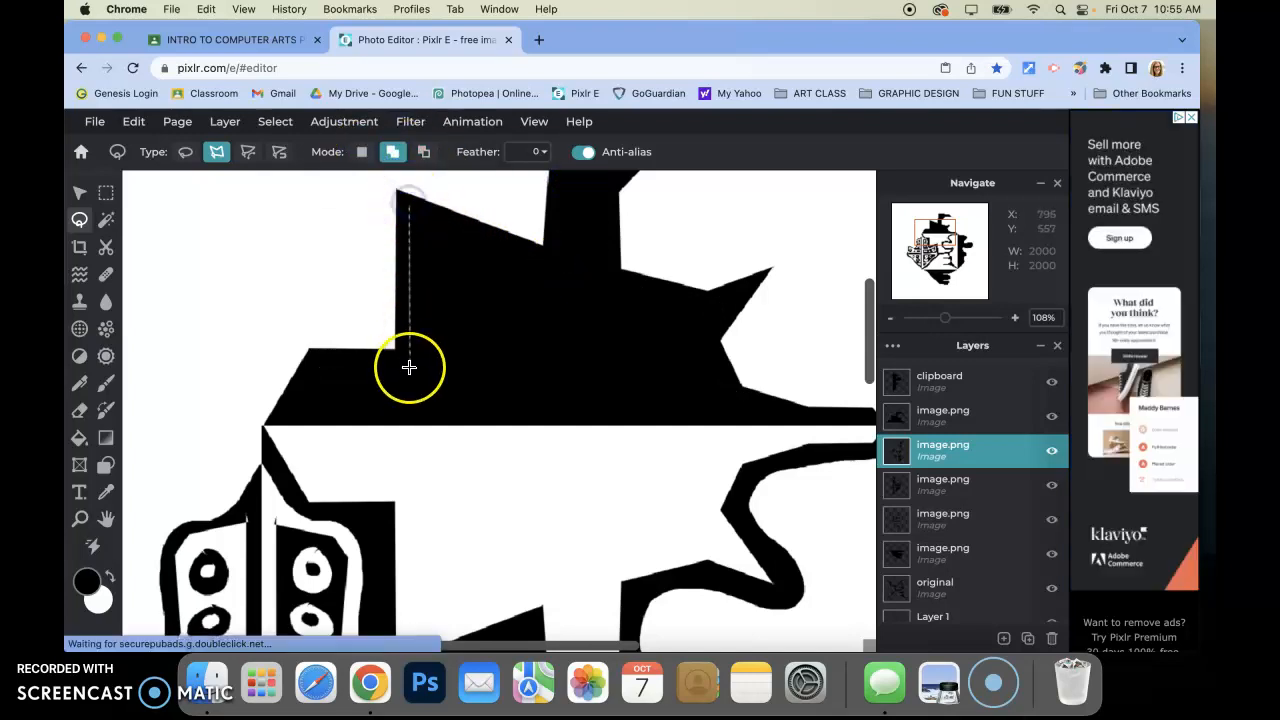
left_click(318, 360)
left_click(284, 406)
left_click(765, 410)
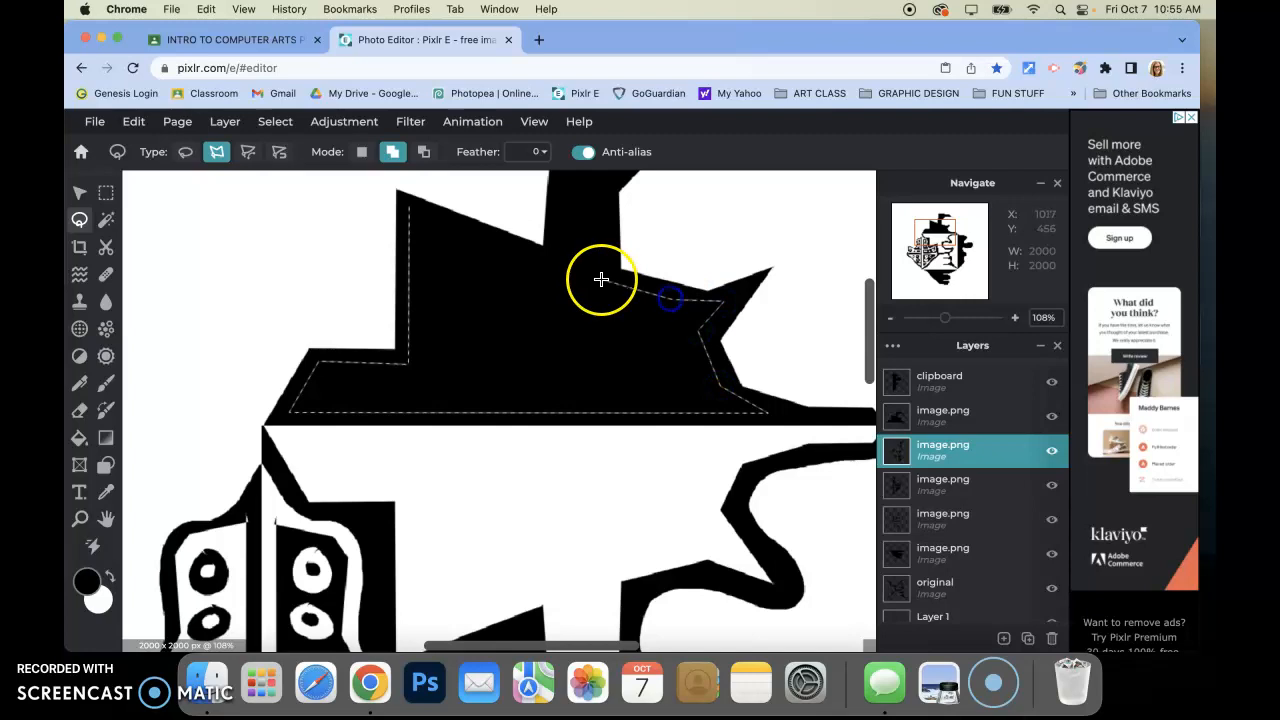
left_click(551, 272)
left_click(405, 202)
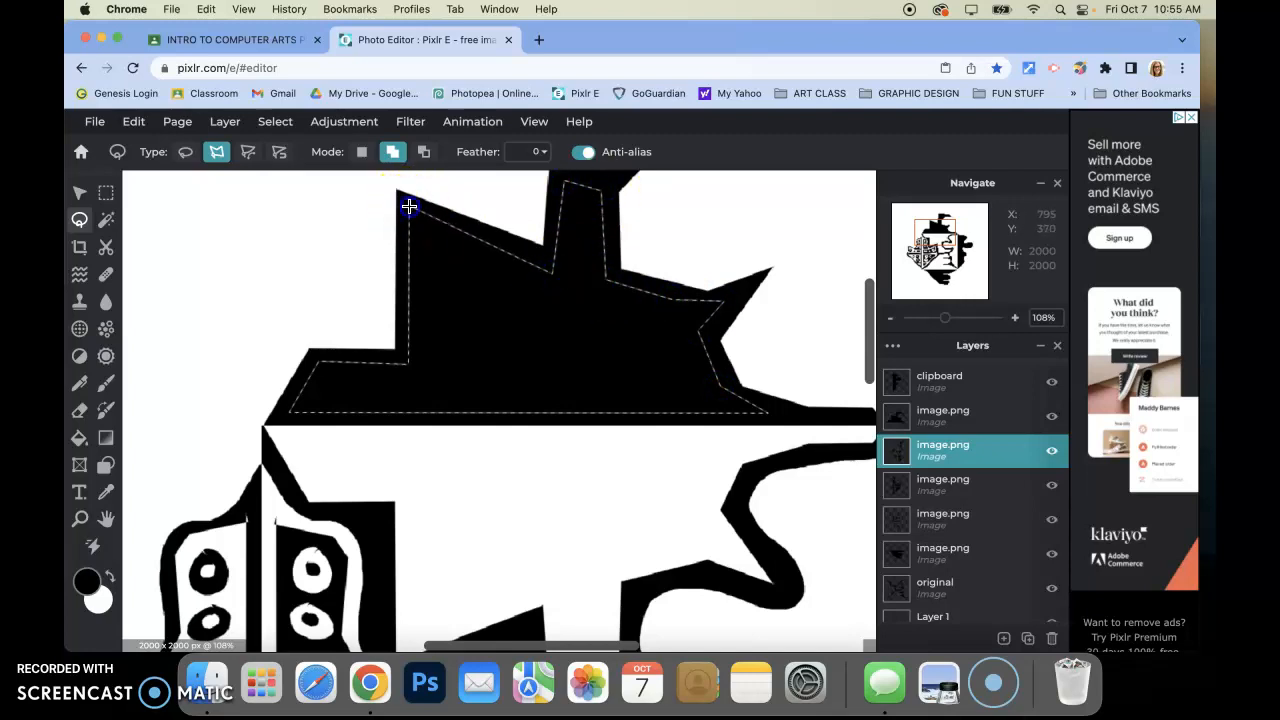
- Subtract two narrow vertical strips from the left part of the polygonal selection
scroll(409, 206, "down", 1)
left_click(424, 152)
left_click(340, 316)
left_click(337, 428)
left_click(366, 310)
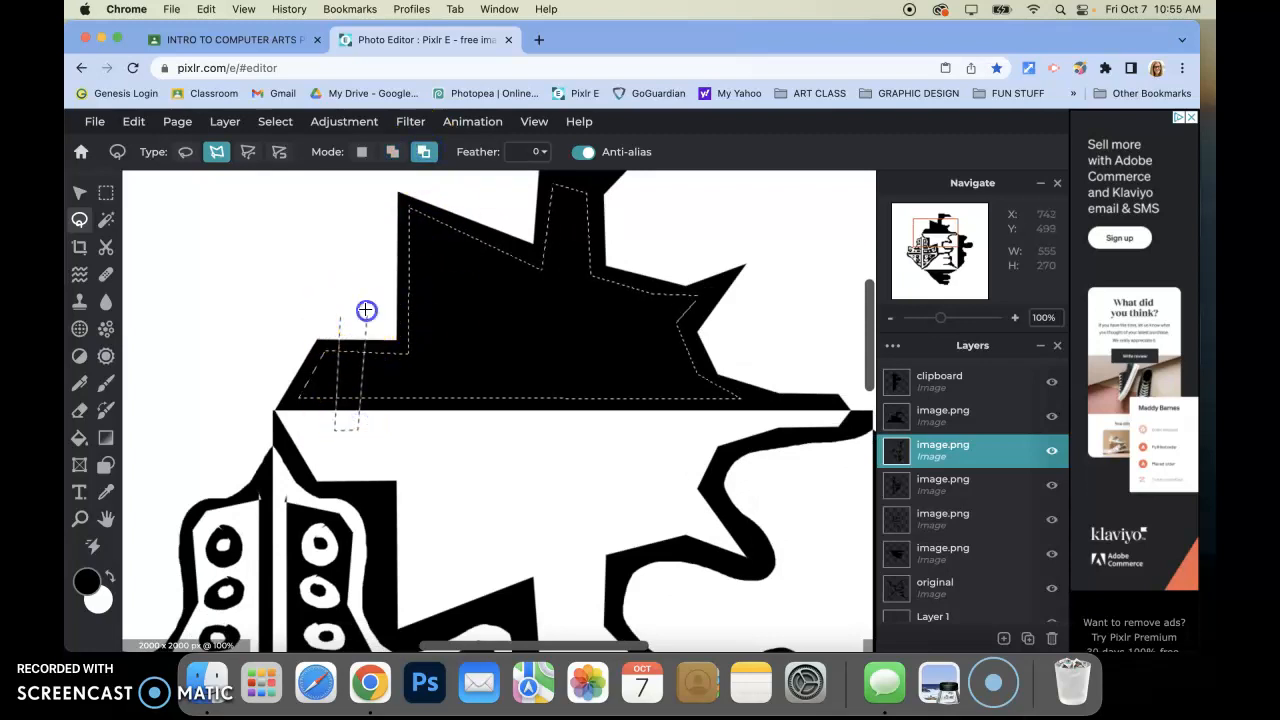
left_click(431, 197)
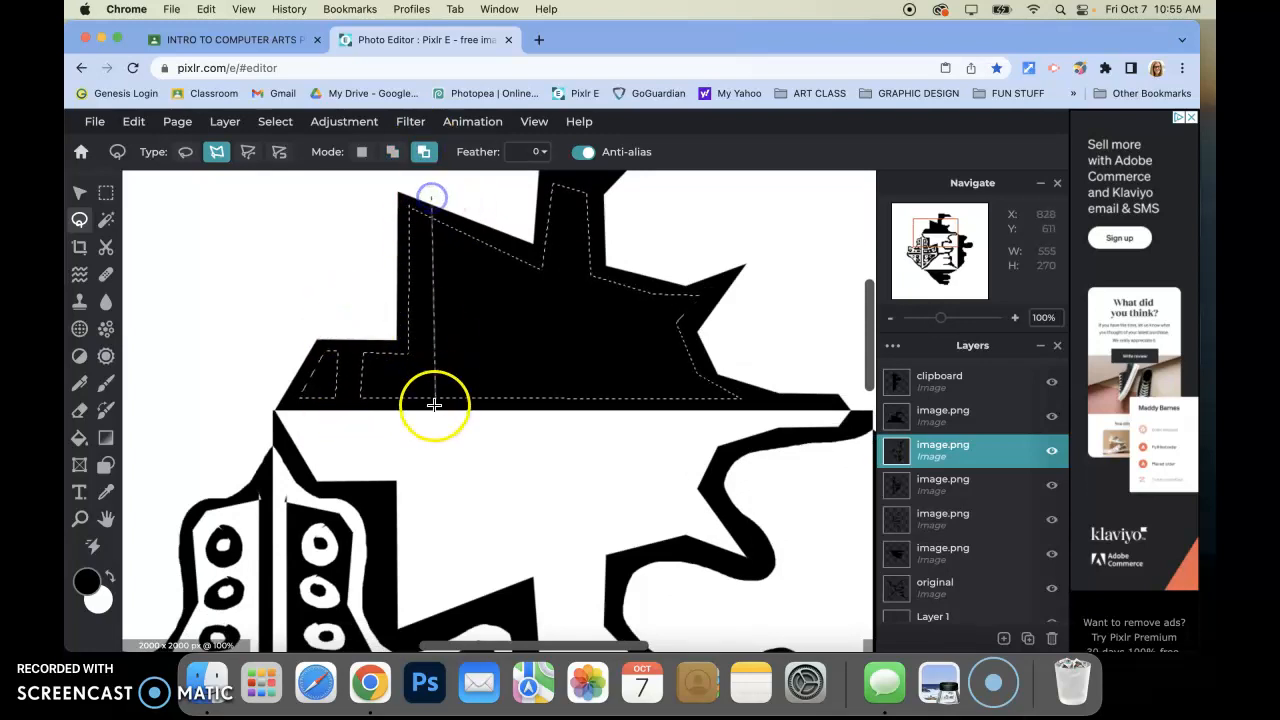
left_click(457, 198)
left_click(433, 195)
- Subtract three more narrow vertical strips from the centre and right part of the polygonal selection
left_click(502, 212)
left_click(514, 443)
left_click(538, 449)
left_click(522, 206)
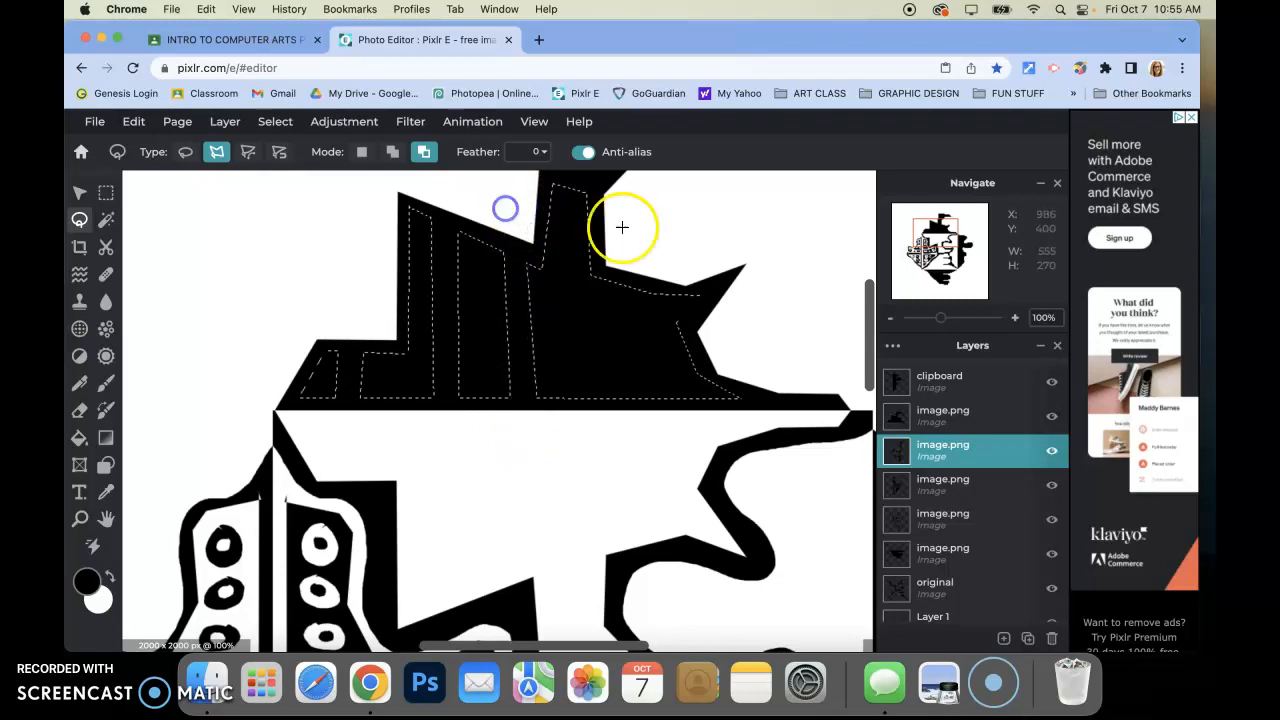
left_click(613, 450)
left_click(637, 451)
left_click(632, 224)
left_click(652, 270)
left_click(667, 272)
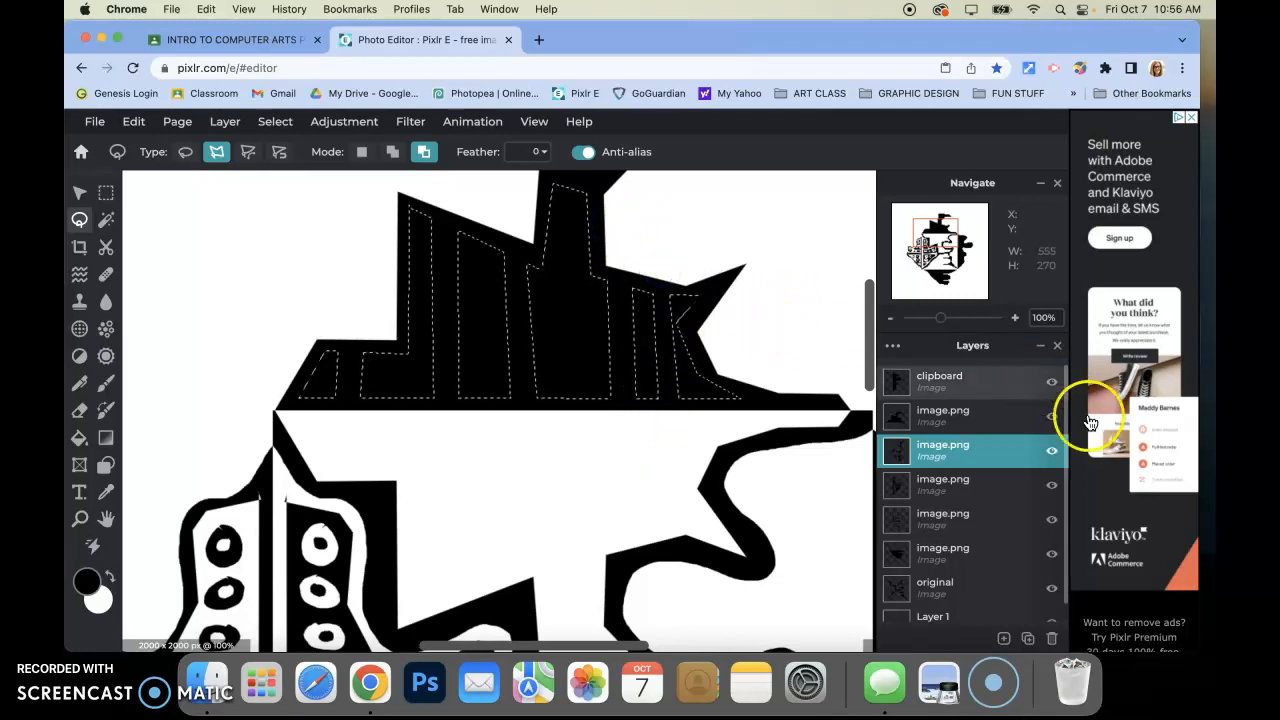
- Activate the layer holding the piece above the square and cut the selected panels out of it
left_click(1053, 418)
left_click(1053, 418)
left_click(993, 428)
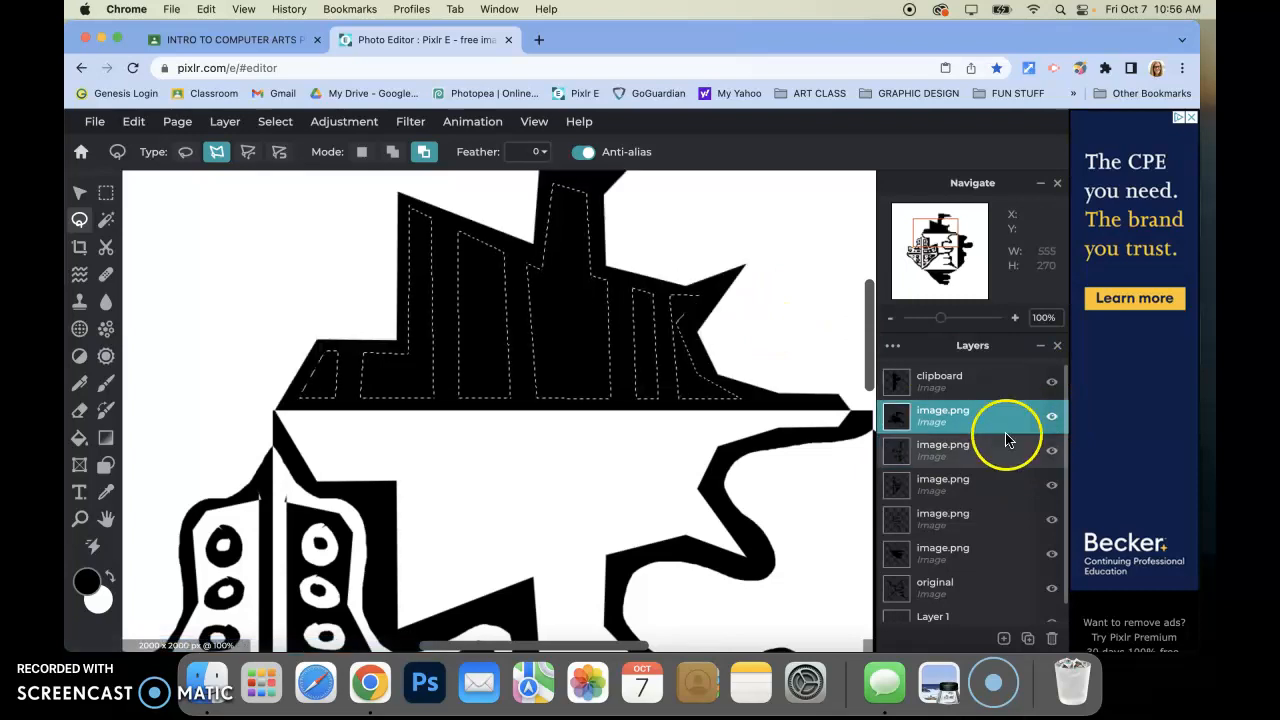
key("super+x")
- Paste the cut panels, flip them vertically and place them as a mirror image inside the square, at about X 659, Y 638
key("super+v")
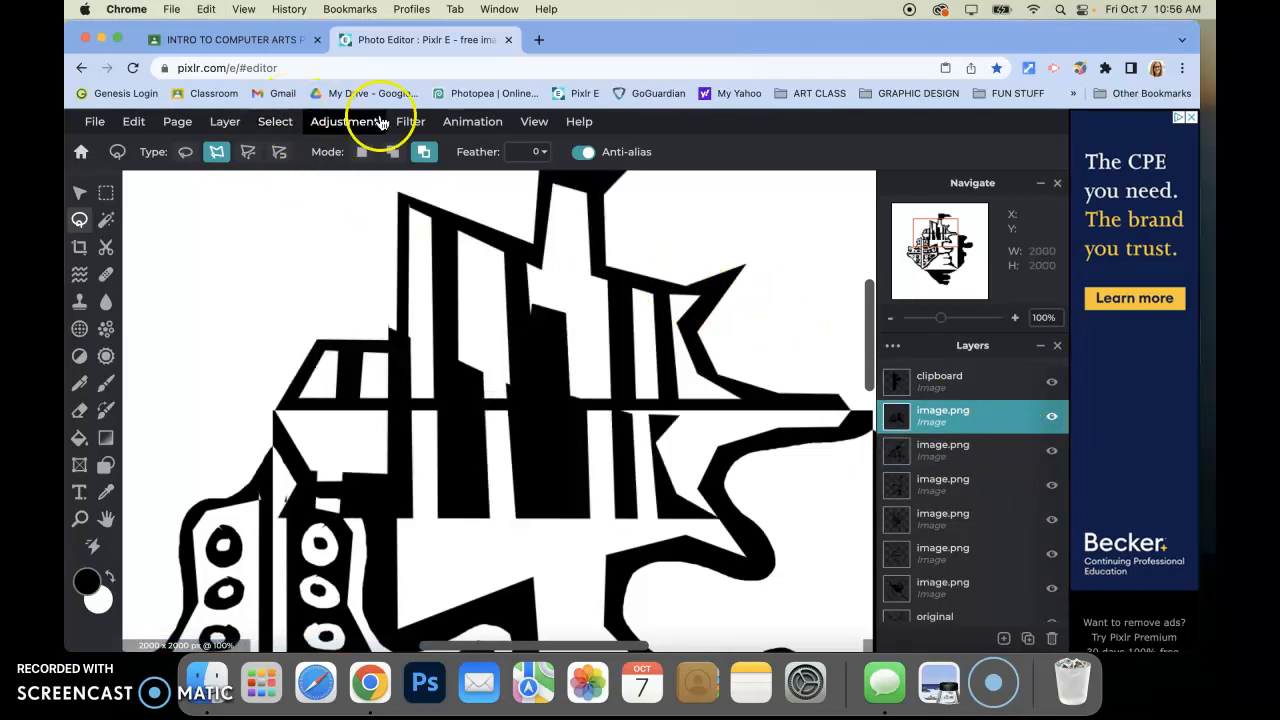
left_click(79, 192)
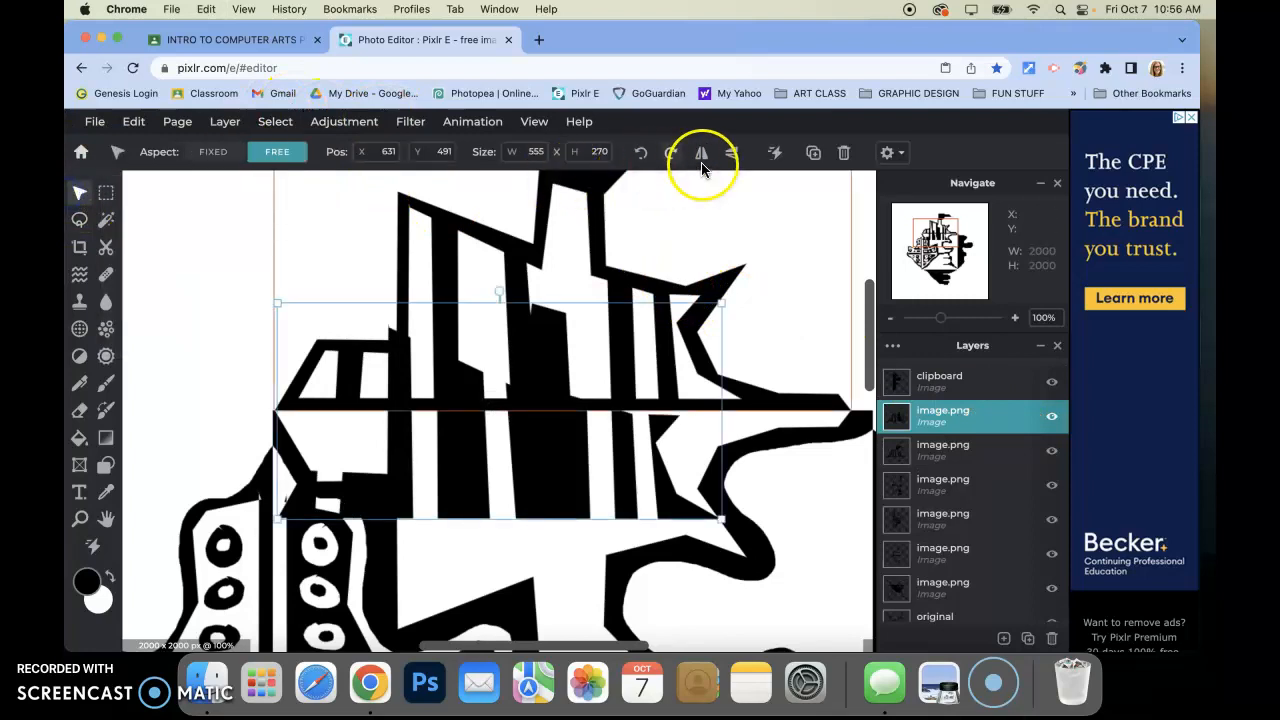
left_click(731, 152)
left_click_drag(563, 358, 576, 470)
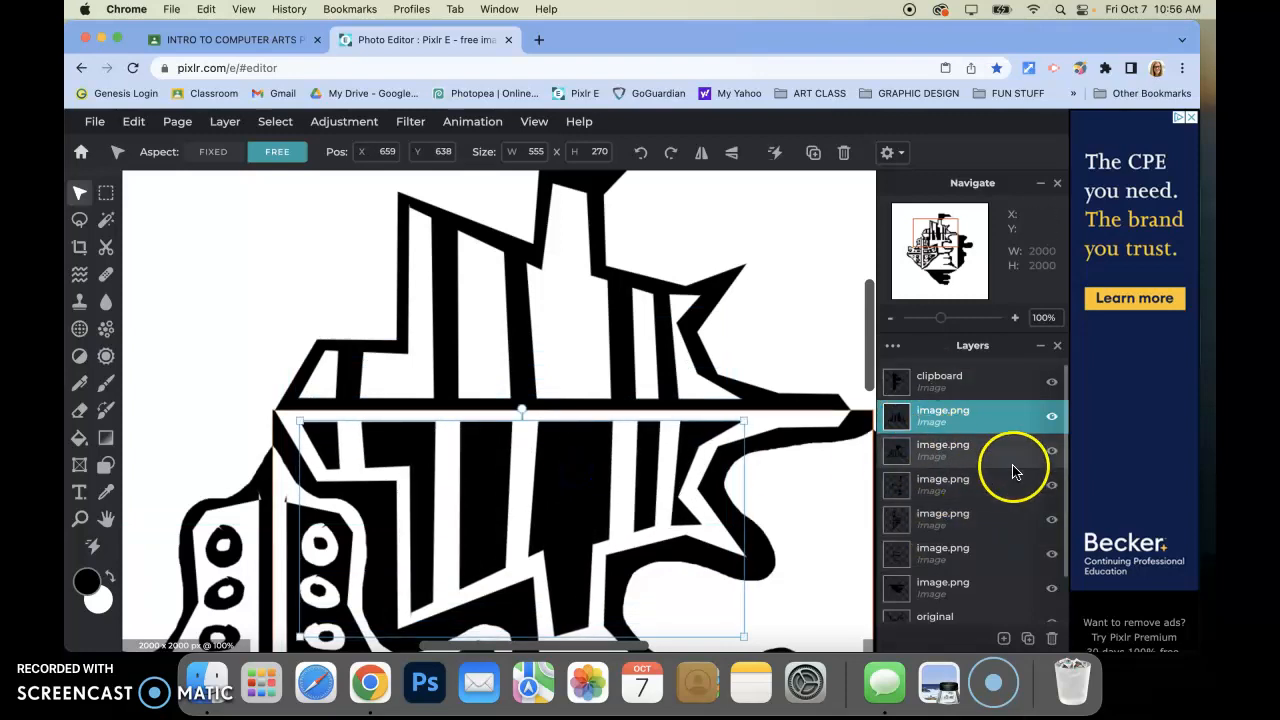
- Check which pieces the lower layers hold by hiding and showing them
left_click_drag(1066, 478, 1066, 445)
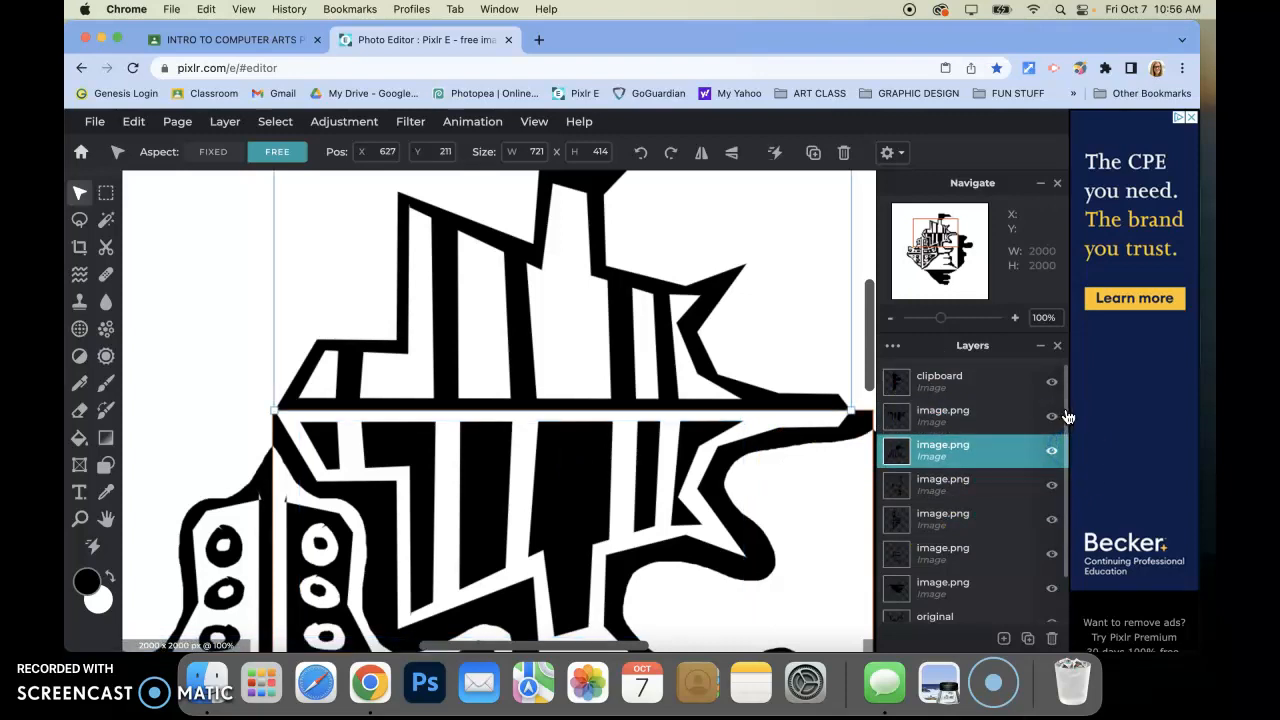
scroll(1068, 416, "down", 2)
left_click(1049, 537)
left_click(1049, 537)
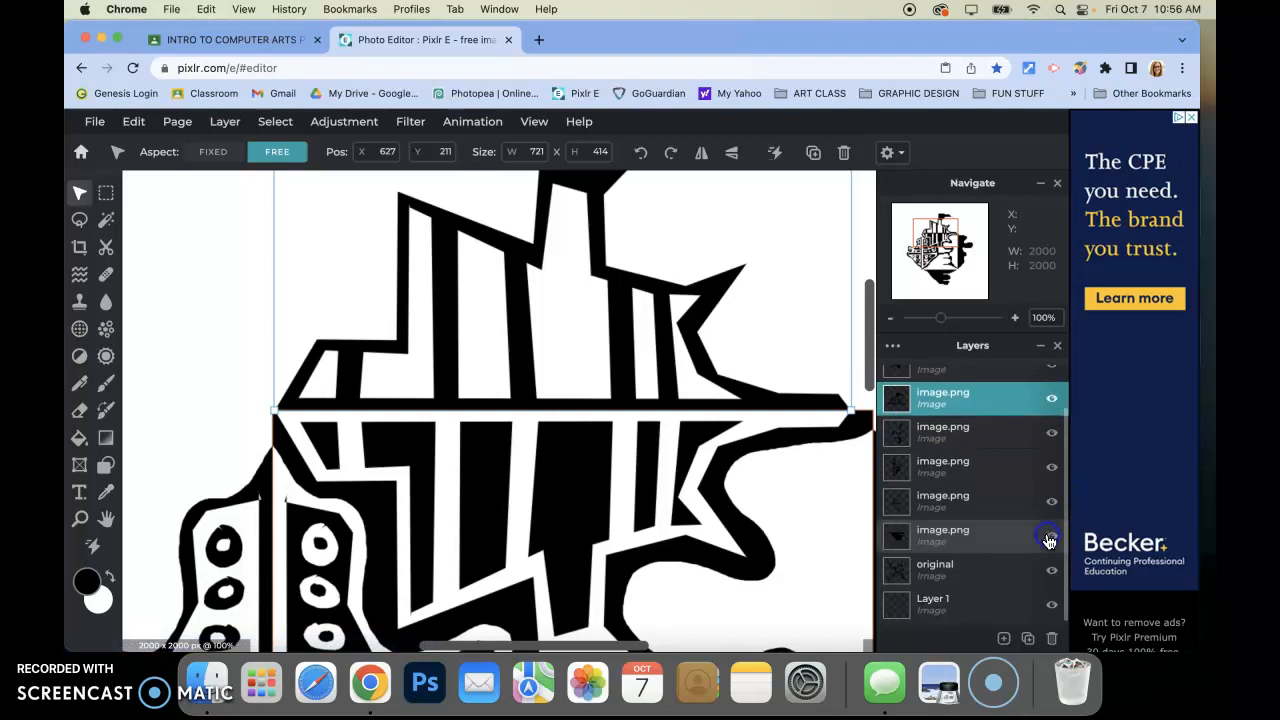
left_click(1051, 432)
left_click(1051, 432)
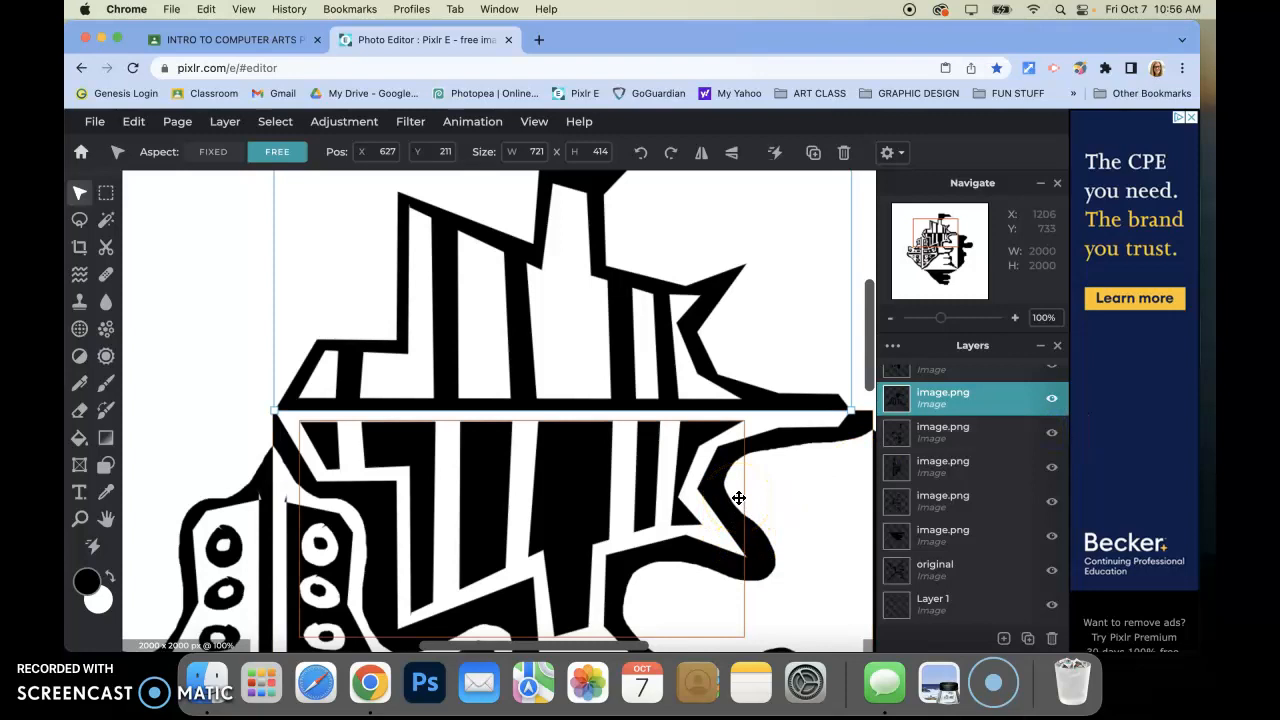
- Review the whole design with no layer selected, and examine the square and its right-hand piece up close
key("super+0")
left_click(711, 395)
left_click(563, 363)
left_click(773, 456)
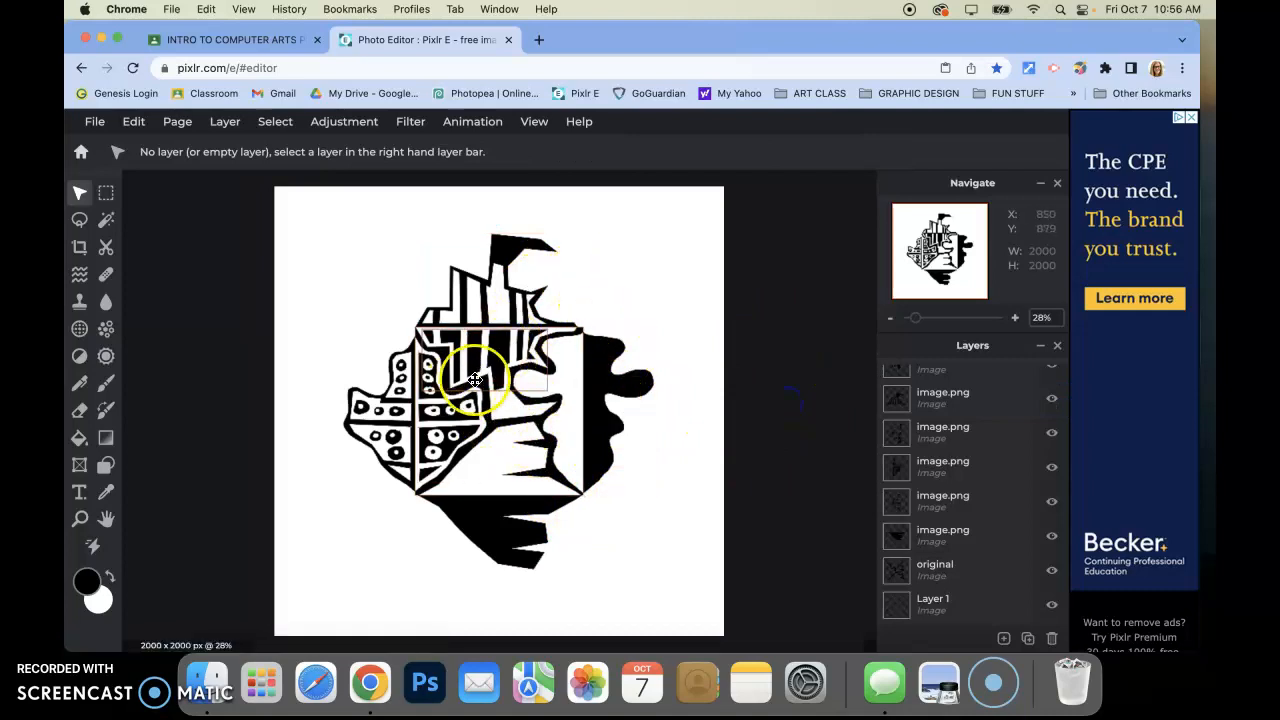
left_click(79, 517)
left_click(457, 349)
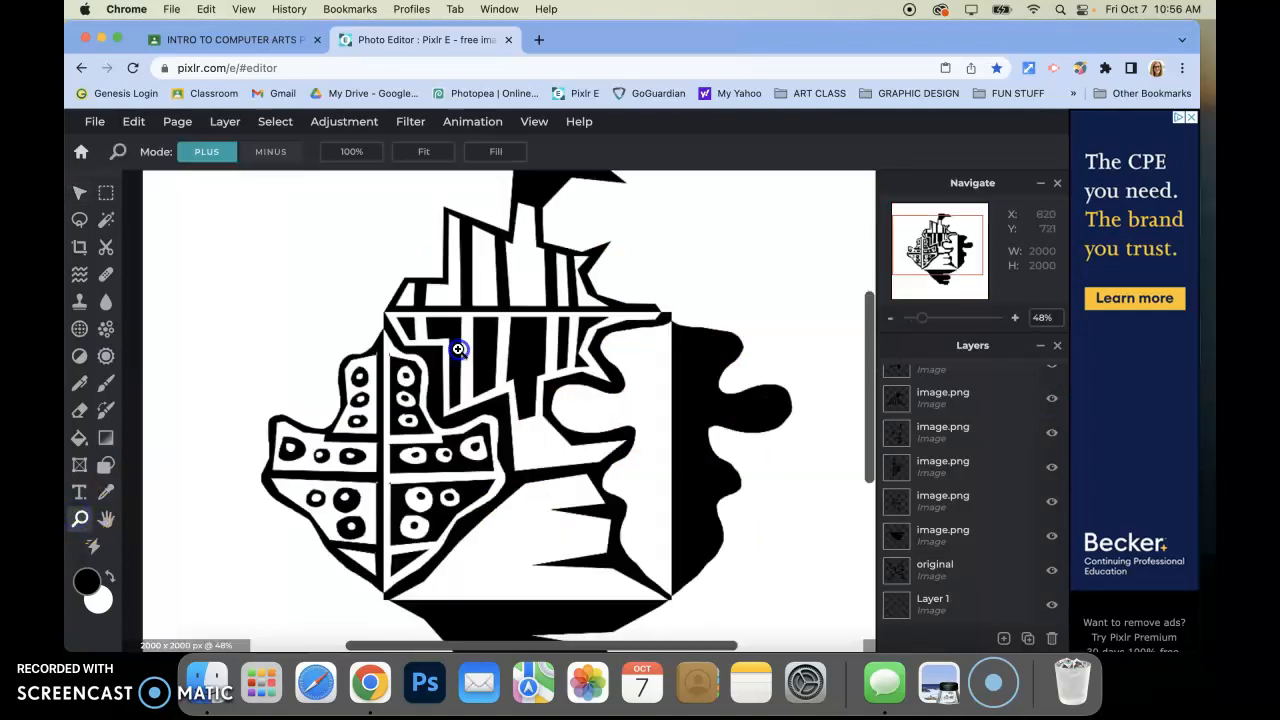
left_click(457, 349)
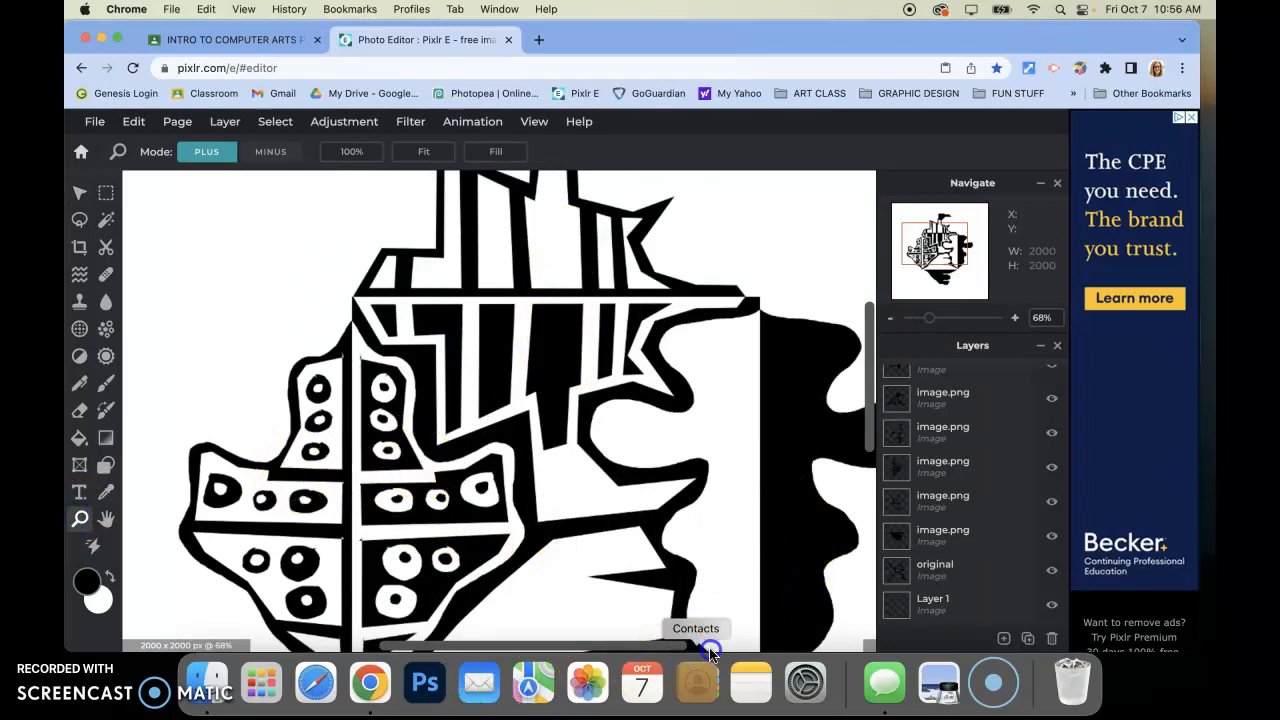
scroll(686, 645, "right", 2)
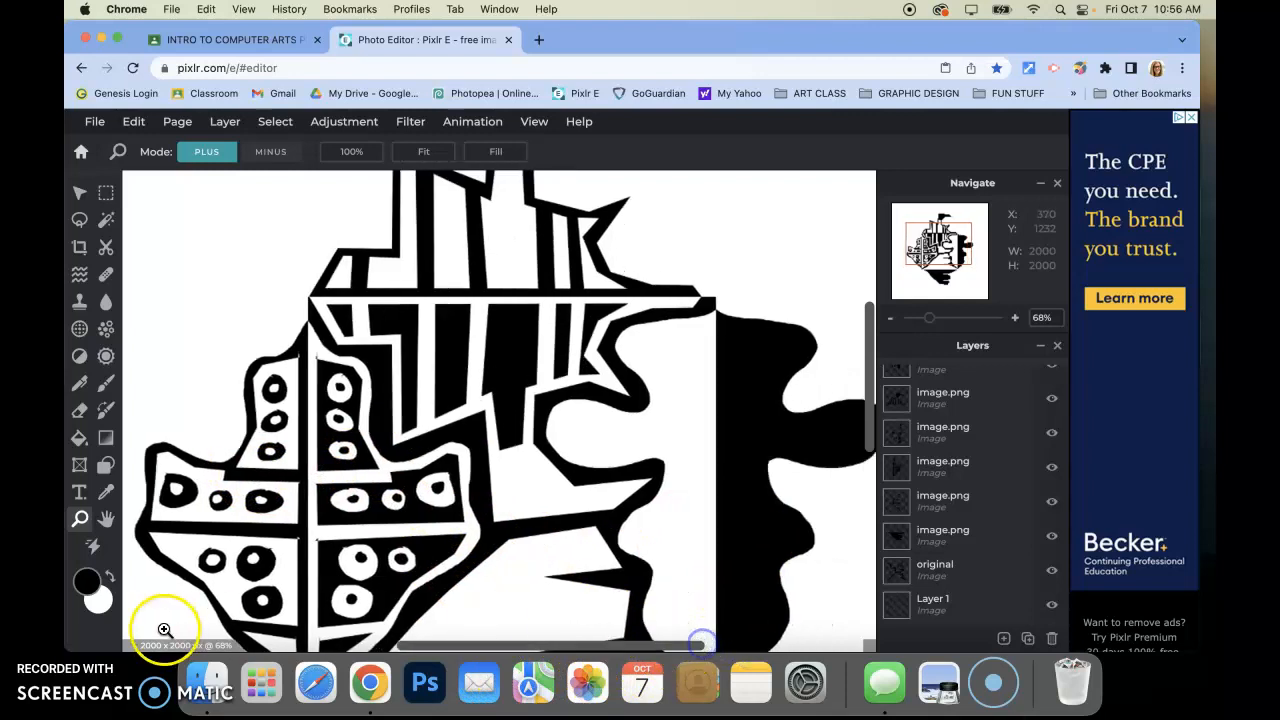